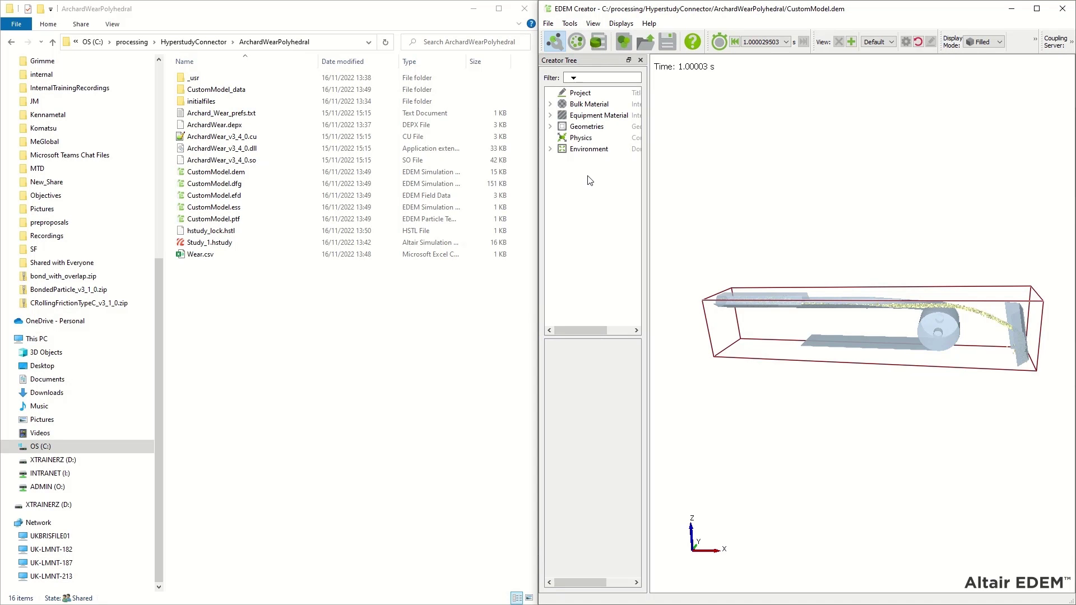
Step: Maximize EDEM, expand Bulk Material > New Particle 3 and rotate the Prism particle to inspect it
left_click(1037, 8)
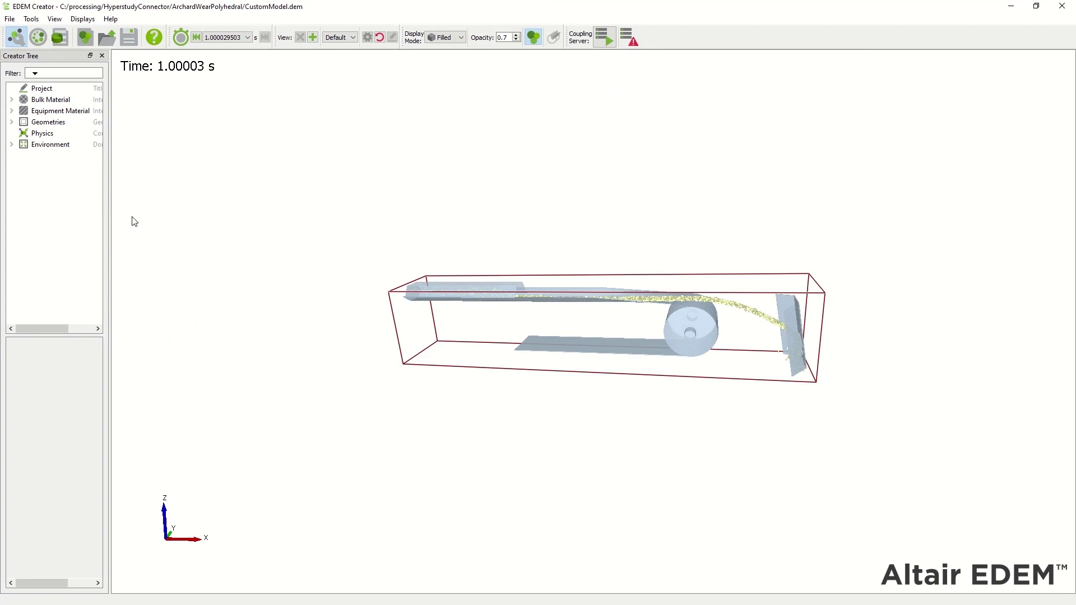
left_click_drag(109, 217, 206, 218)
left_click(12, 99)
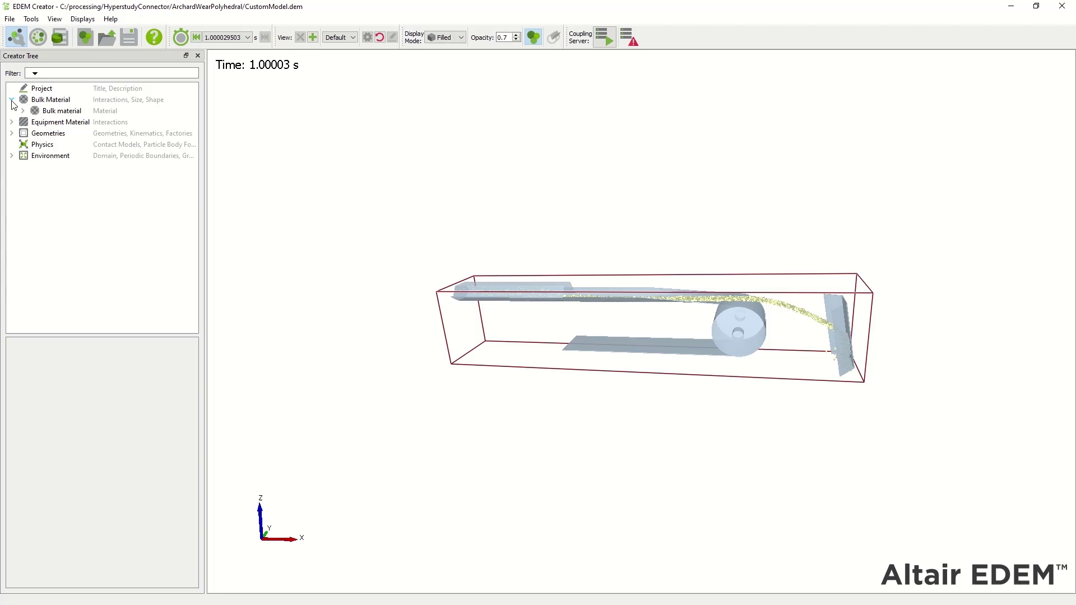
left_click(22, 111)
left_click(34, 122)
left_click(73, 153)
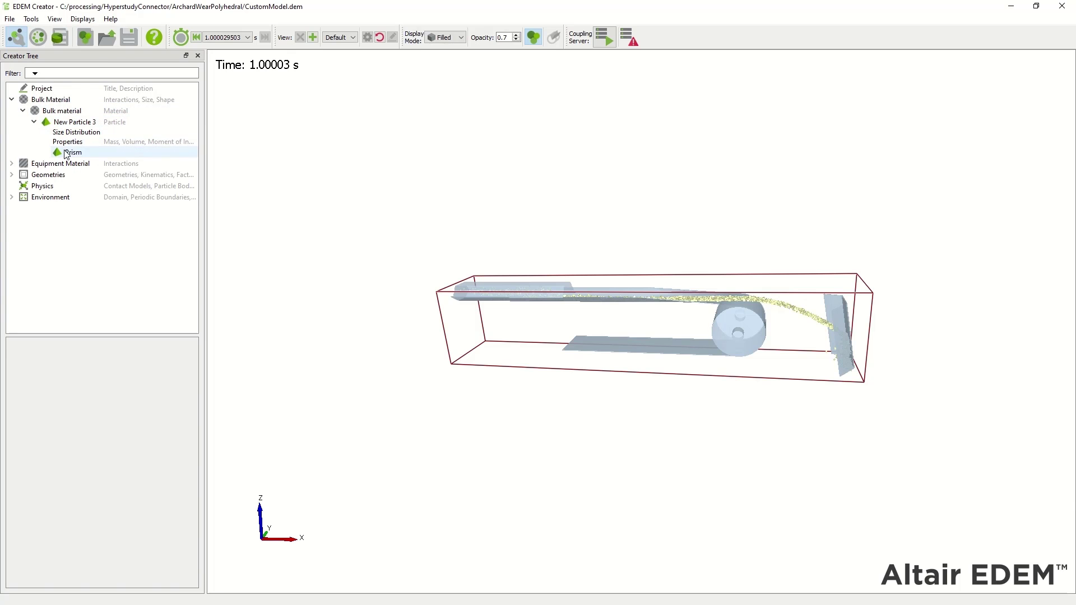
left_click_drag(482, 348, 569, 325)
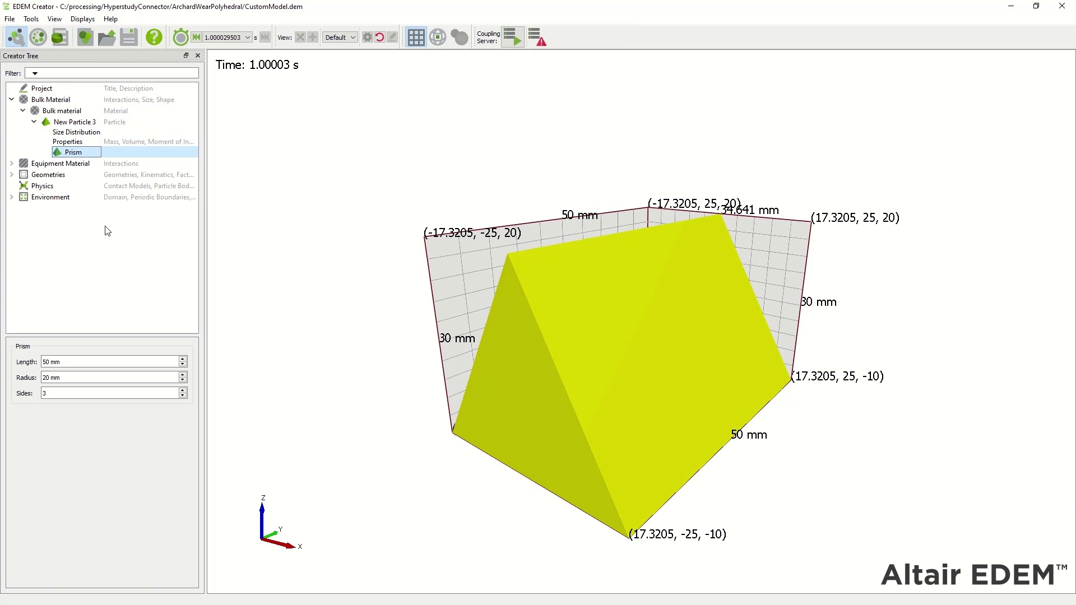
Step: Show Particle to Geometry physics models and select the ArchardWear_v3_4_0 plugin
left_click(59, 189)
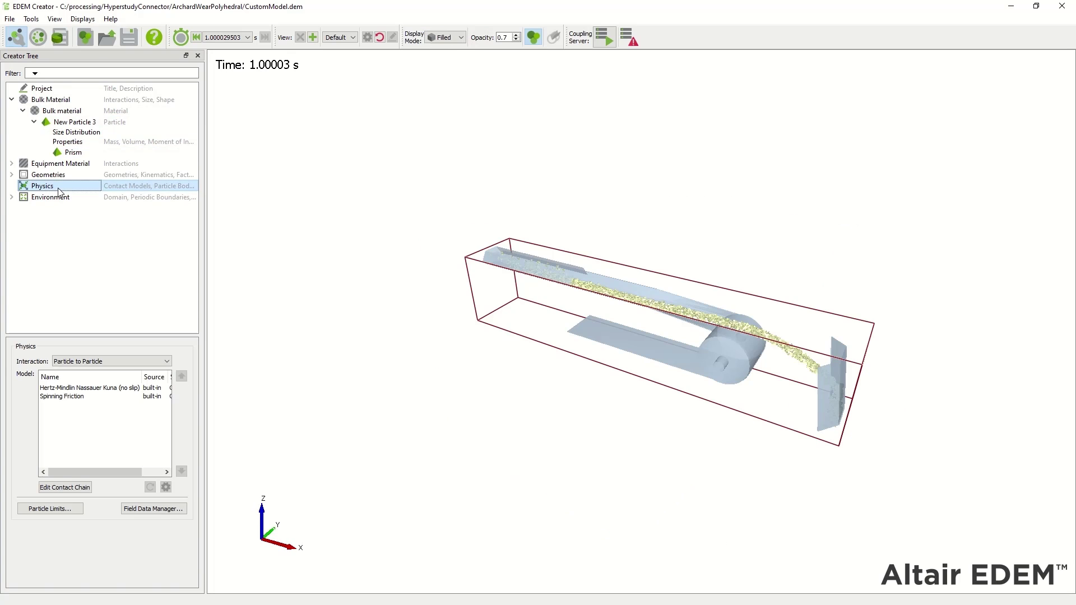
left_click(129, 361)
left_click(81, 375)
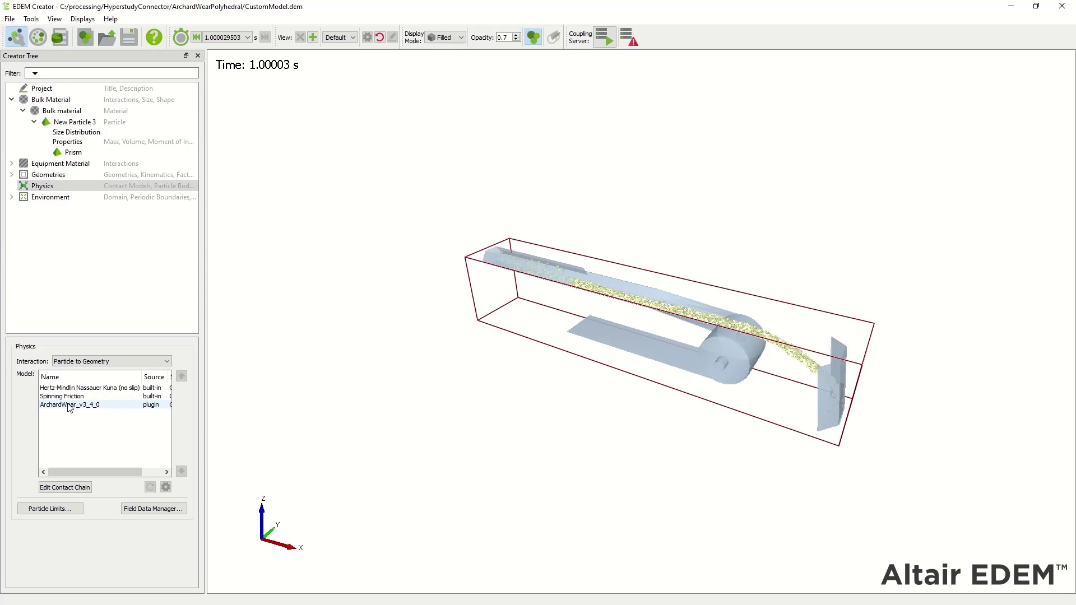
left_click(68, 406)
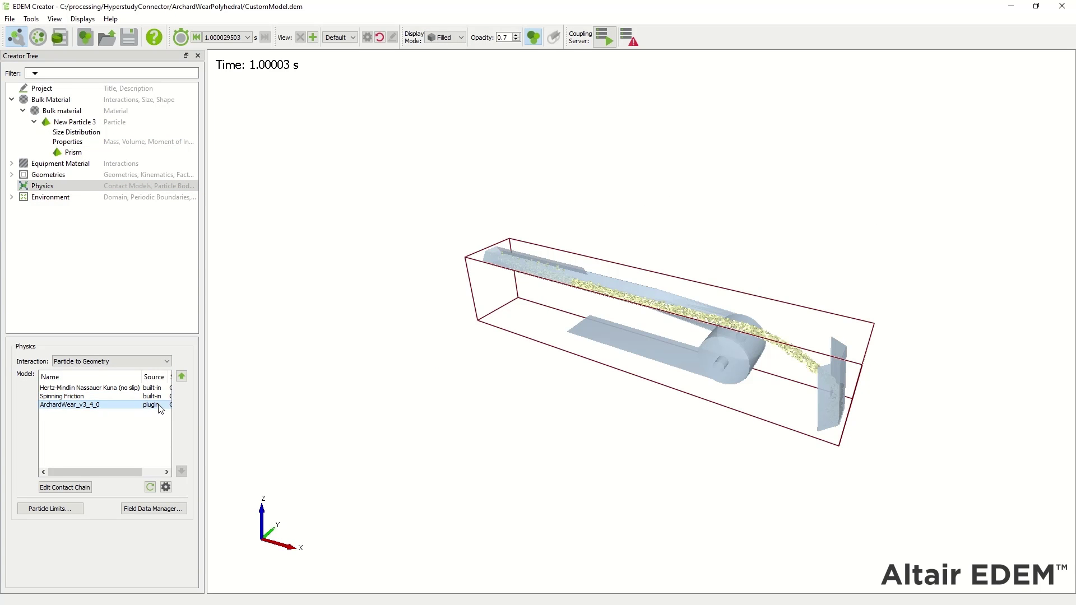
Step: Locate the ArchardWear_v3_4_0 .dll and .cu files, read Deflector's 2e-8 in Archard_Wear_prefs.txt, then re-maximize EDEM
left_click(1036, 7)
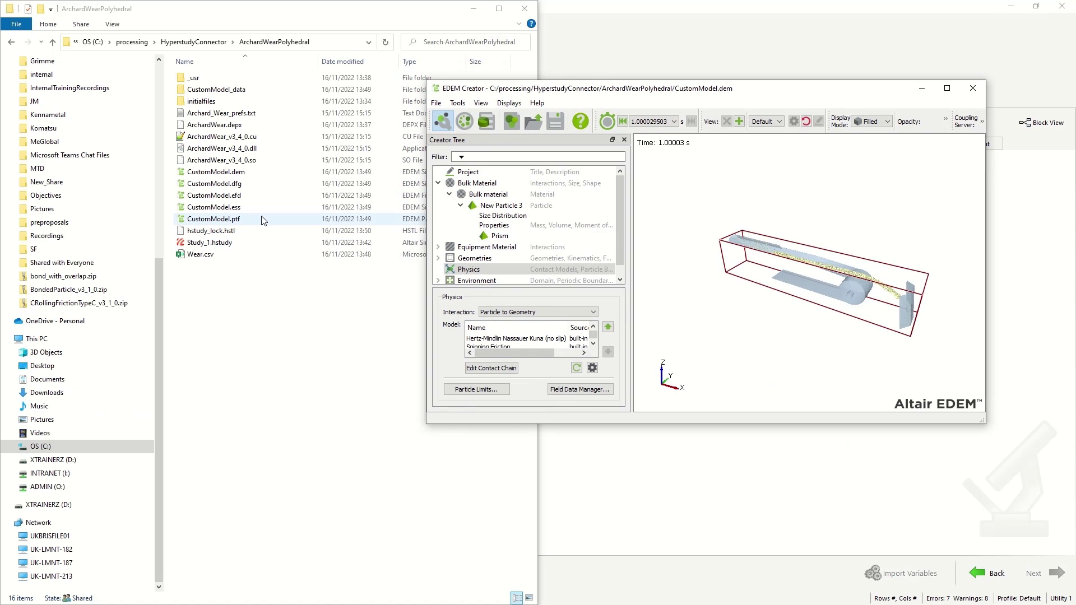
left_click(227, 150)
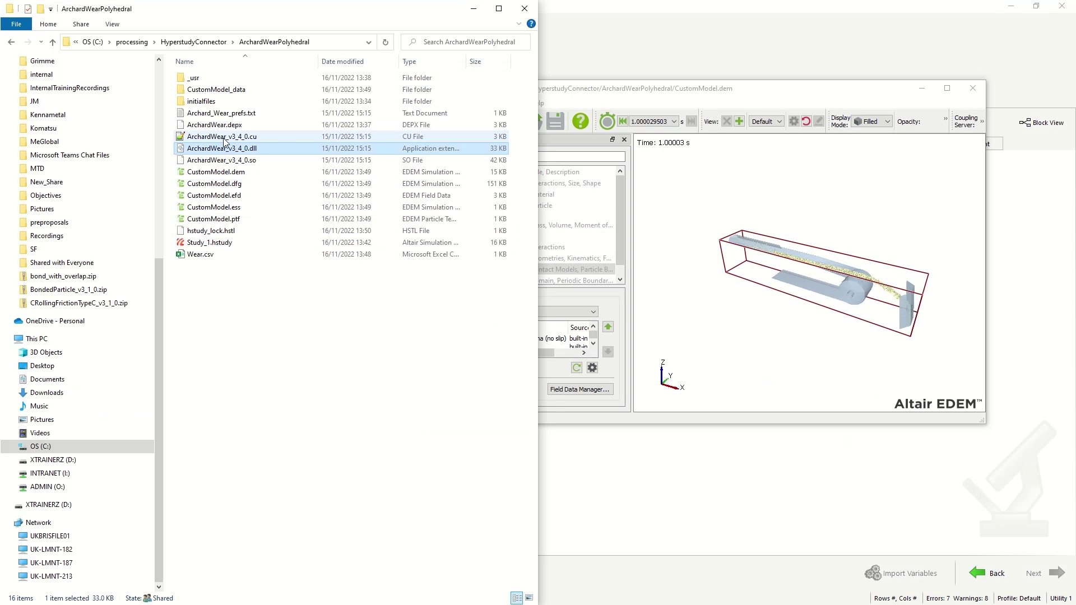
left_click(224, 139)
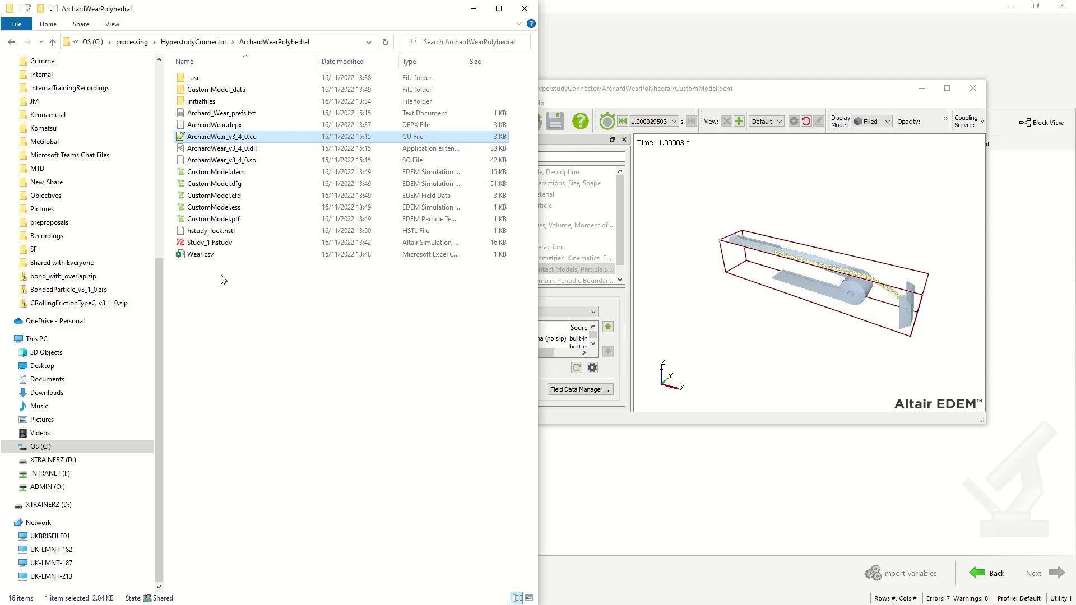
double_click(231, 113)
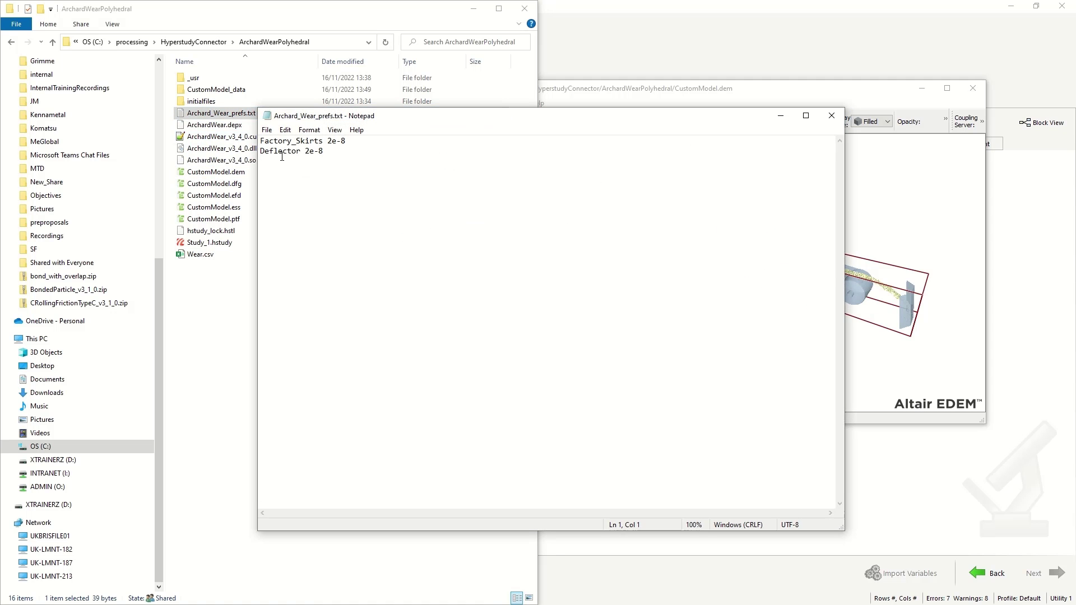
left_click_drag(327, 151, 260, 152)
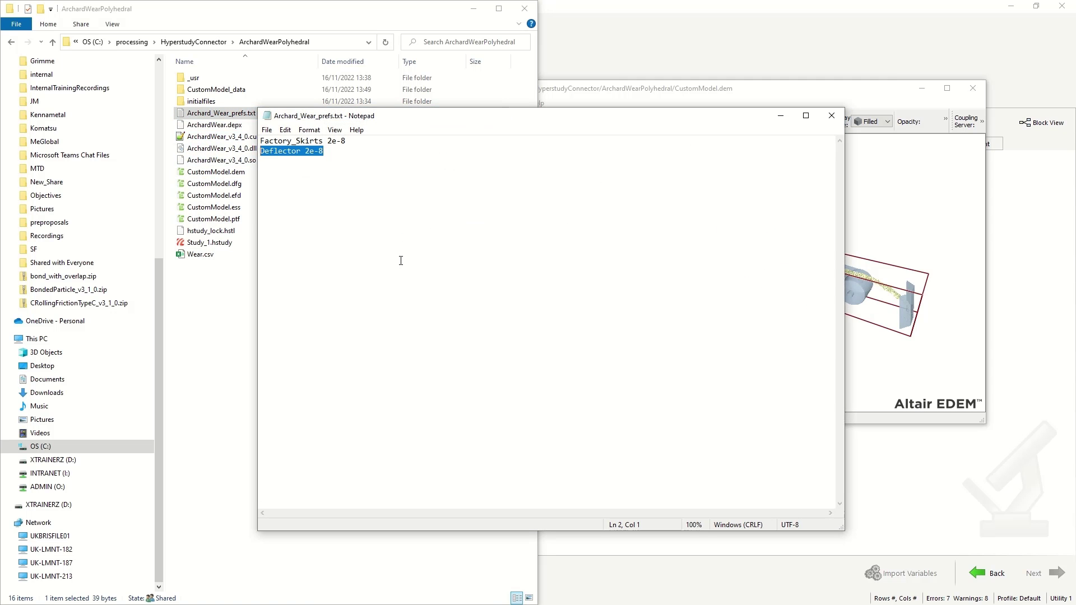
left_click(832, 115)
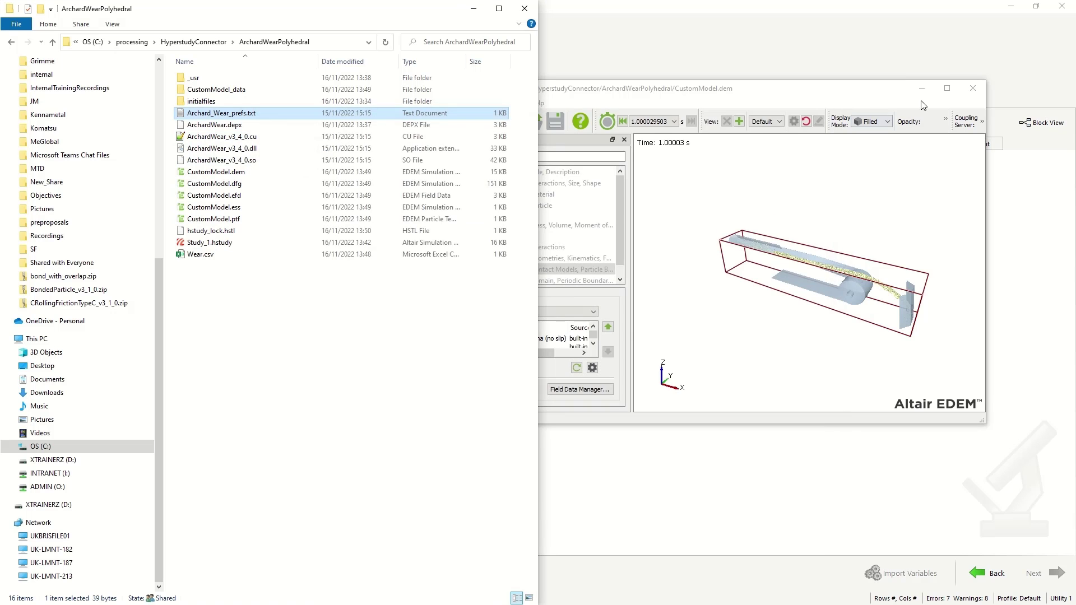
left_click(945, 90)
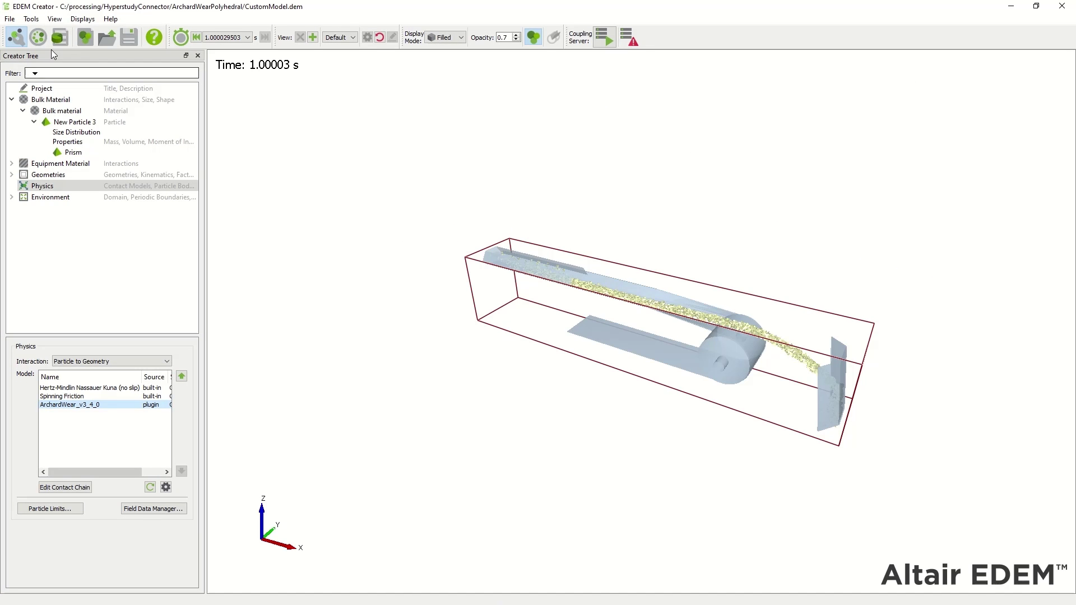
Step: In Analyst, reorient the conveyor view and hide New Particle 3 from the display
left_click(60, 37)
left_click_drag(478, 305, 904, 502)
scroll(903, 502, "up", 10)
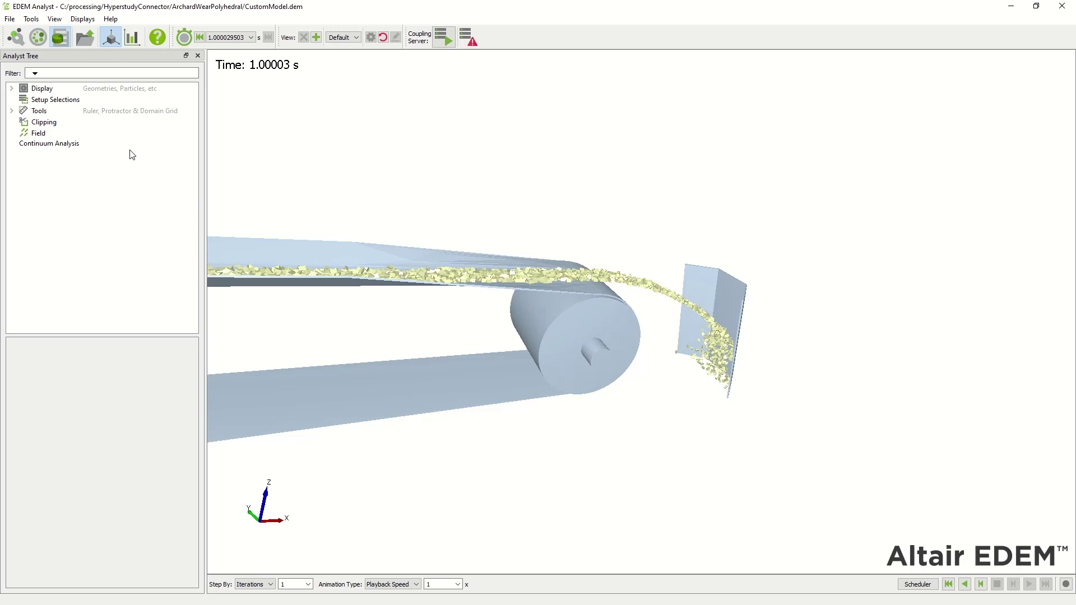
left_click(12, 89)
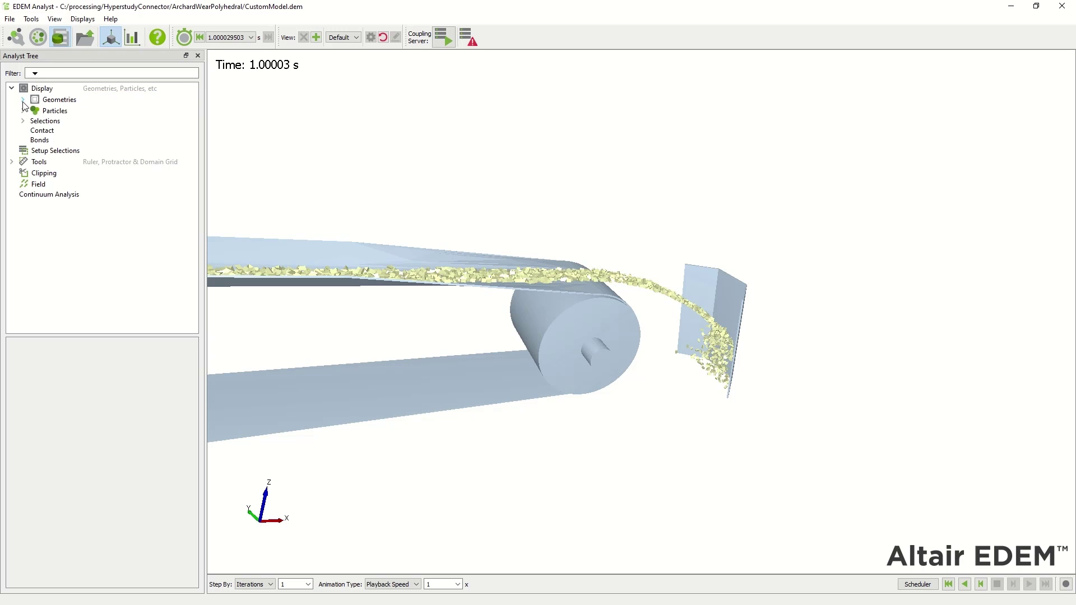
left_click(23, 110)
left_click(55, 123)
left_click(58, 347)
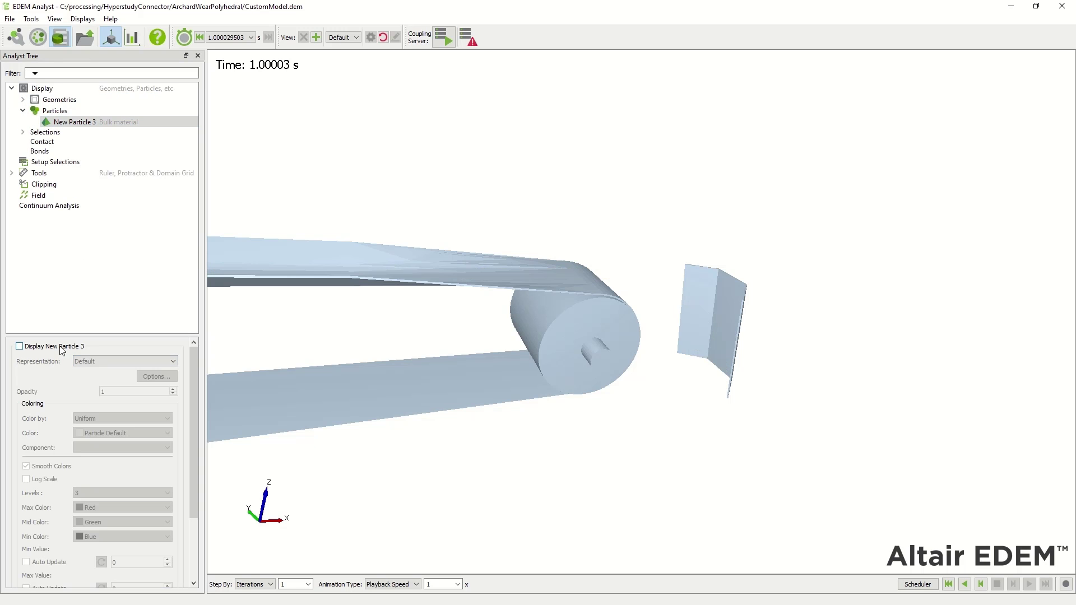
Step: Colour the Deflector geometry by Archard Wear with the maximum set to peak wear (0.155656 mm)
left_click(56, 99)
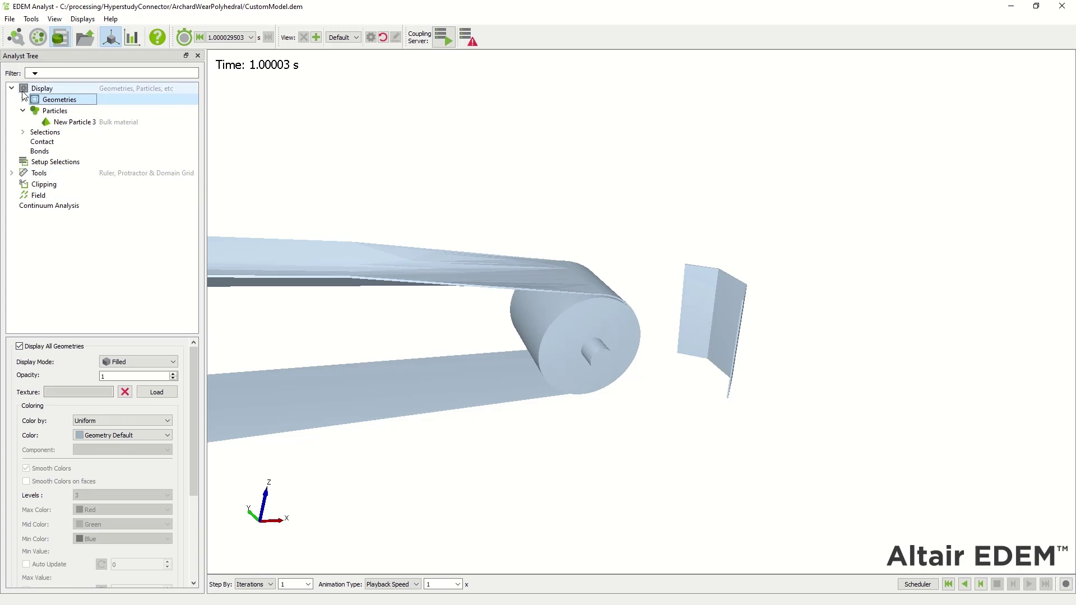
left_click(24, 100)
left_click(67, 144)
left_click(115, 420)
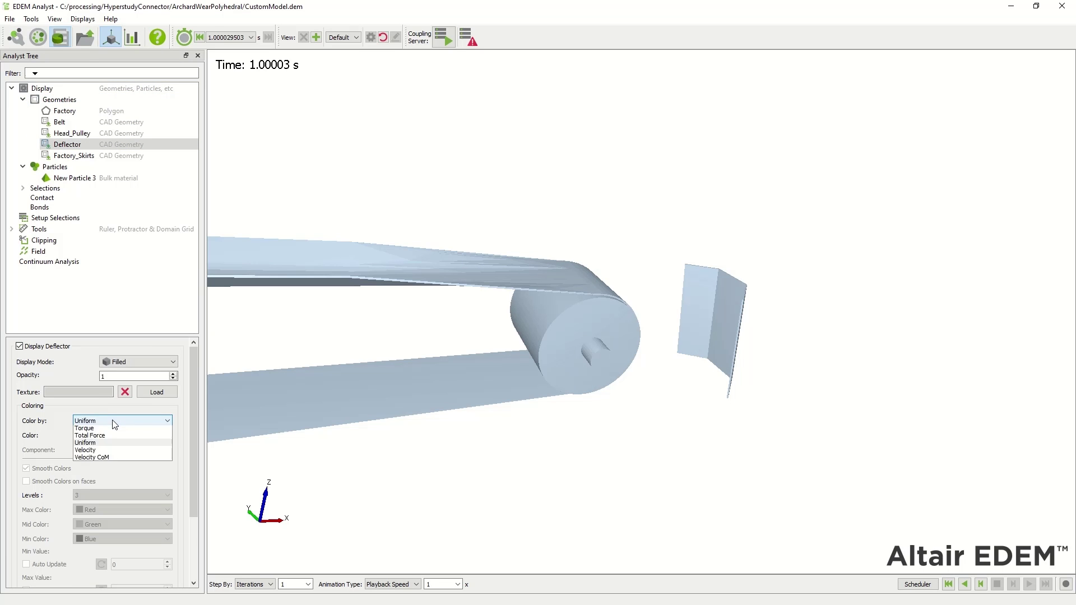
left_click(110, 430)
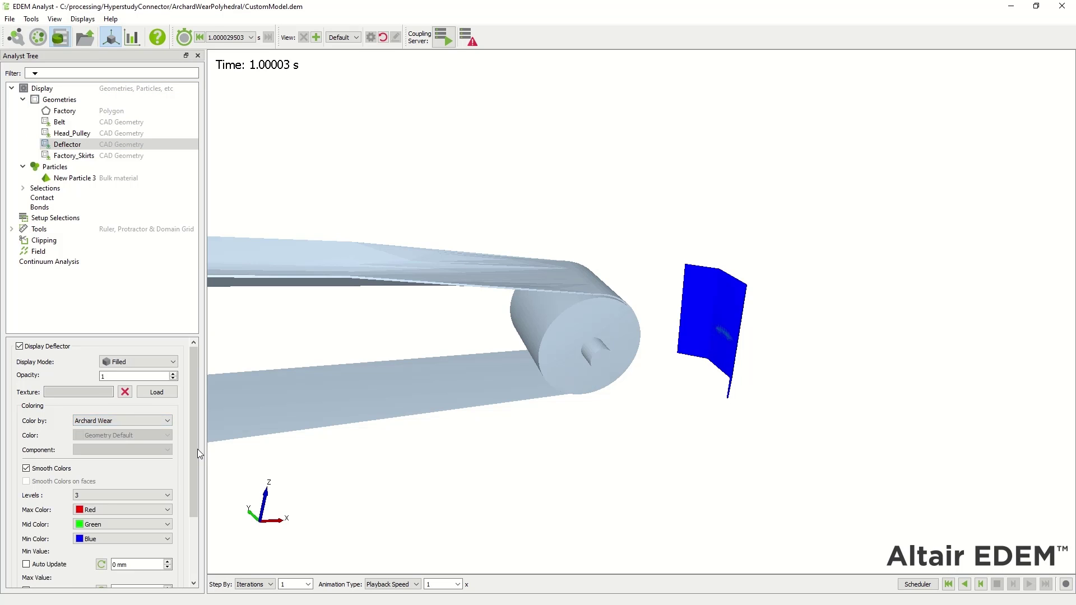
left_click_drag(197, 449, 187, 504)
scroll(187, 508, "down", 1)
left_click(101, 502)
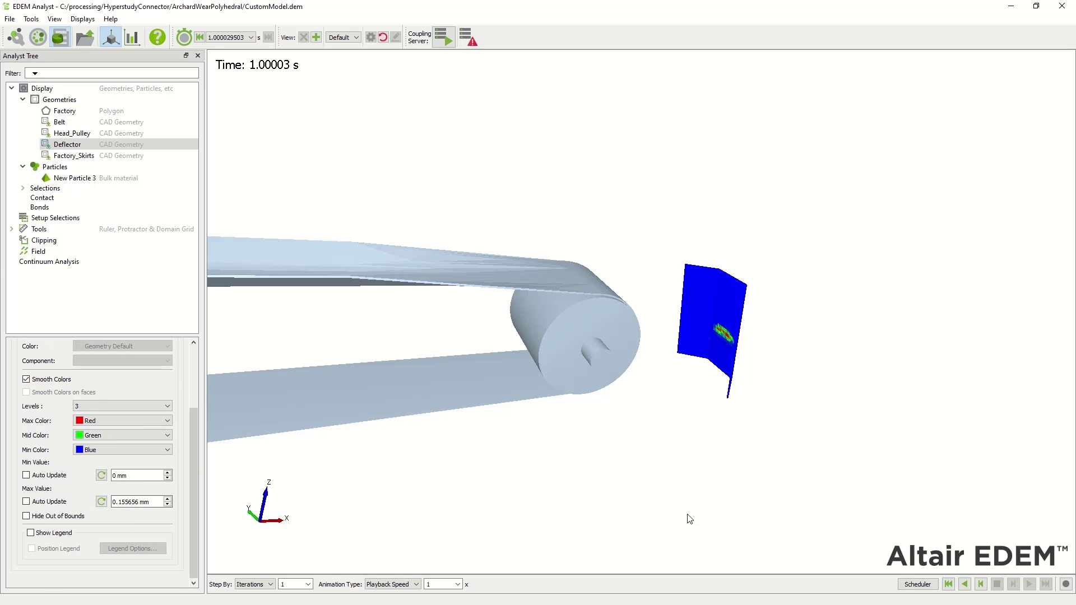
left_click_drag(783, 436, 861, 398)
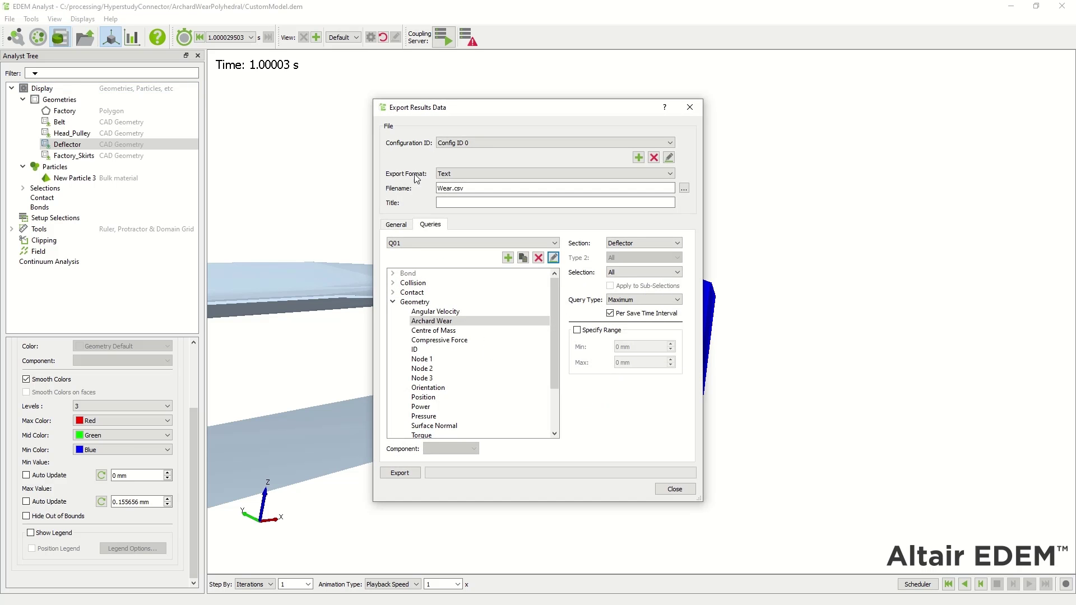
Step: Close the Wear.csv export dialog, save the deck at timestep 0 discarding later timesteps, then switch to HyperStudy
left_click_drag(467, 188, 411, 192)
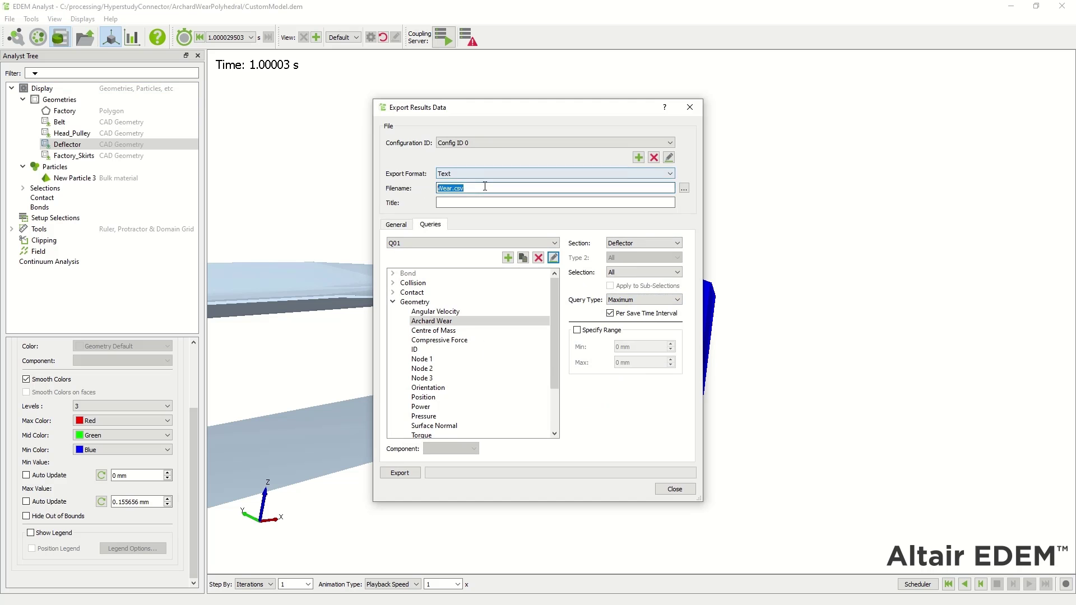
left_click(678, 489)
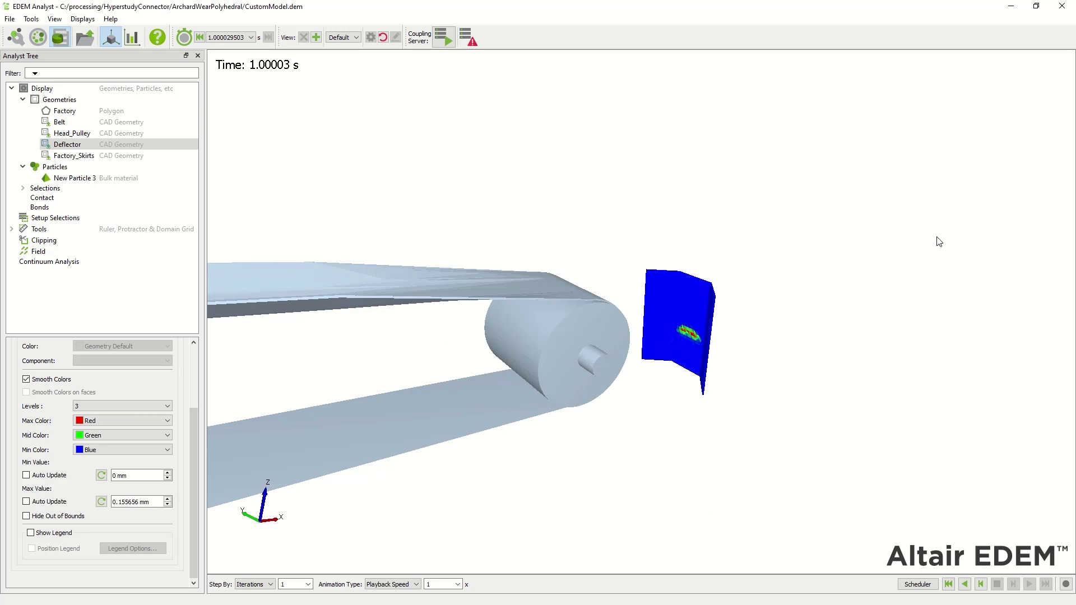
left_click(16, 37)
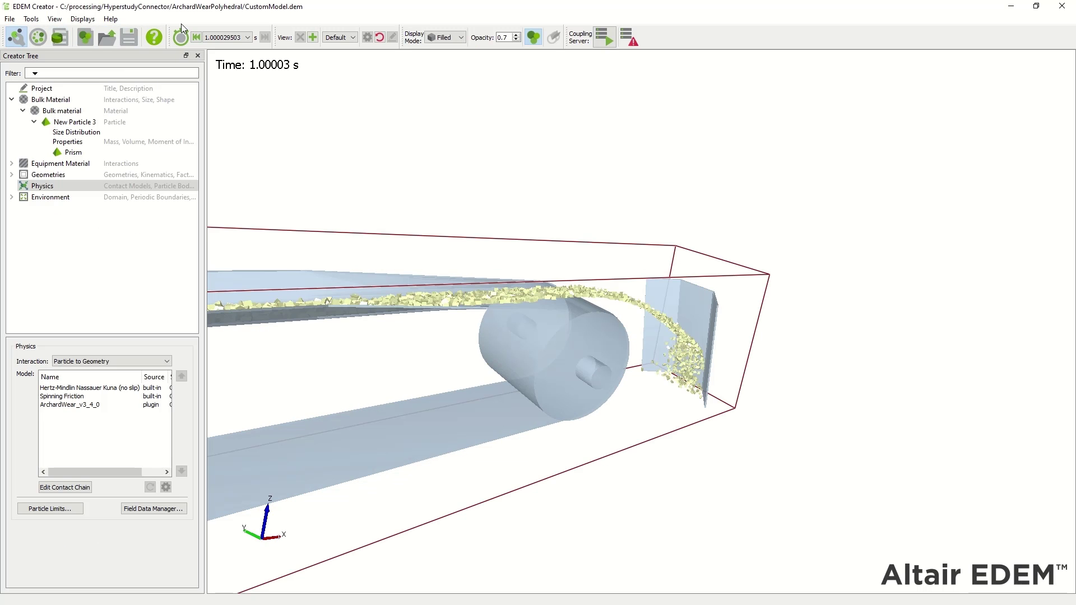
left_click(196, 37)
left_click(129, 37)
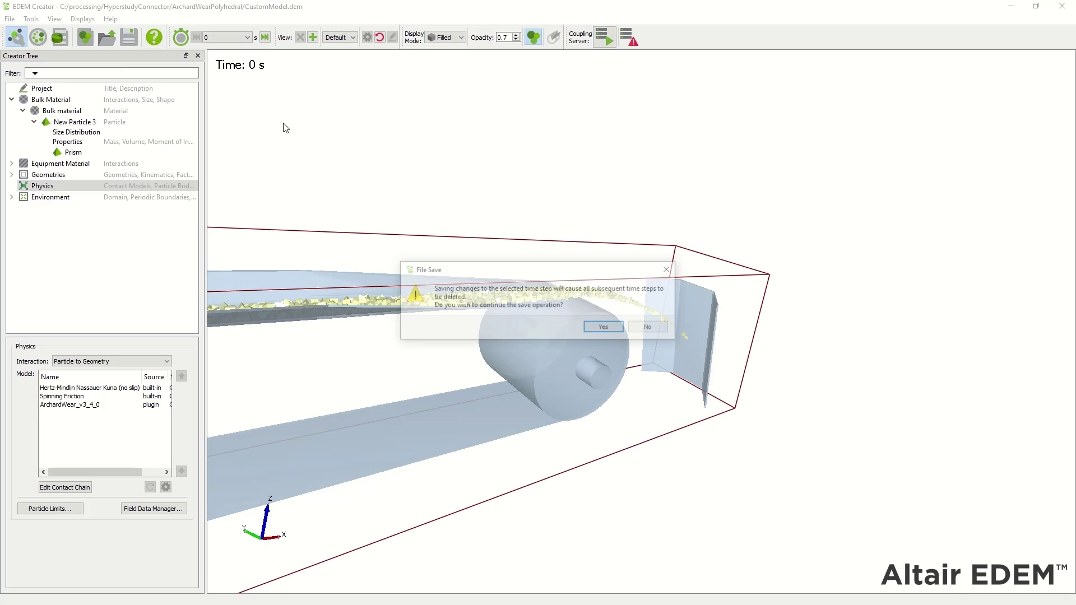
left_click(602, 327)
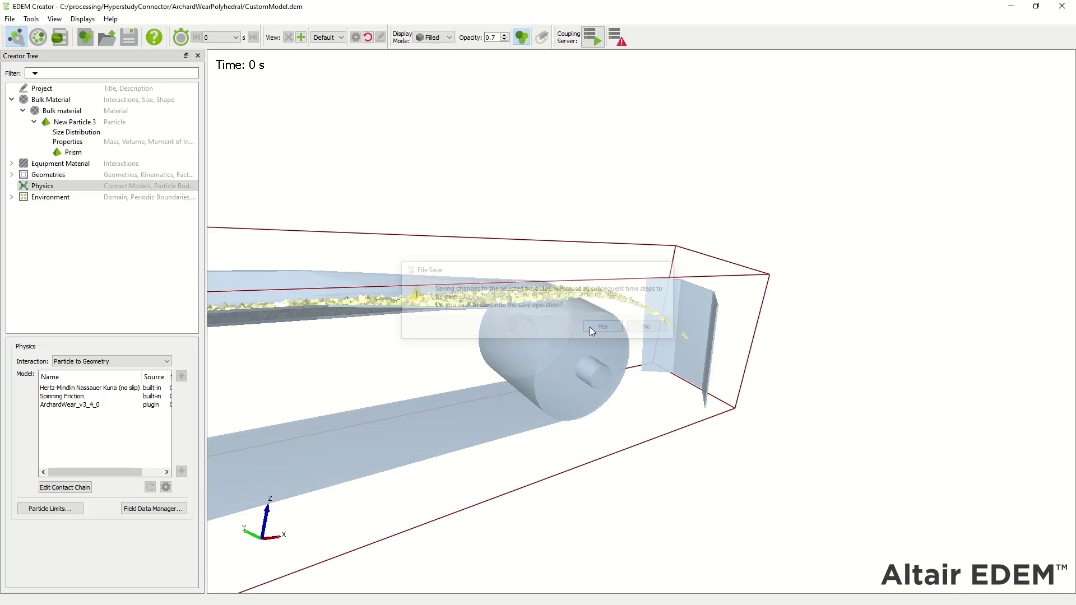
left_click(1011, 6)
left_click(677, 14)
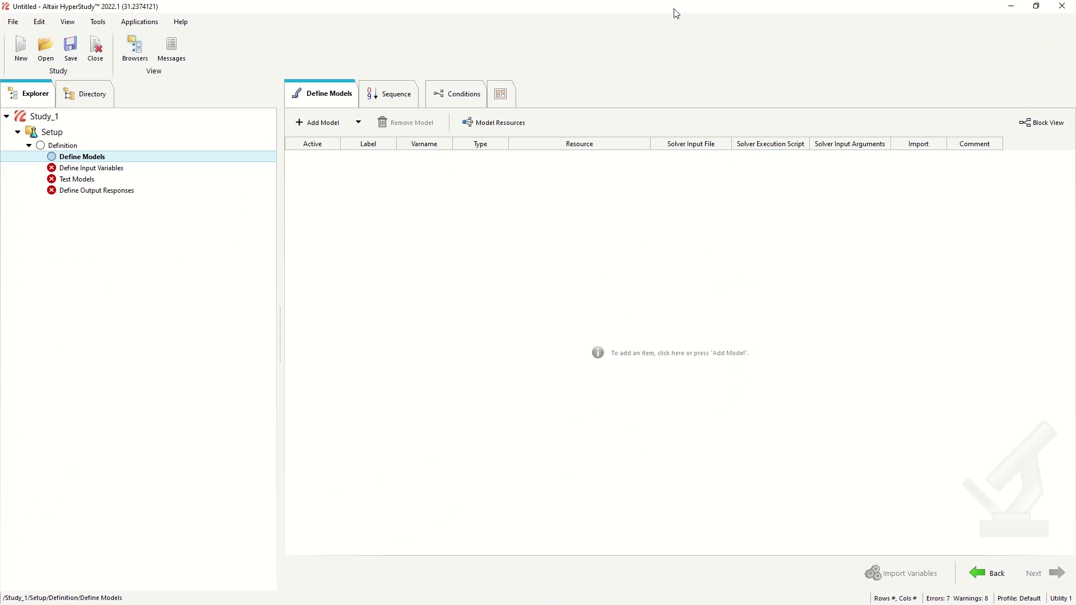
Step: Add an EDEM model using CustomModel.dem and import its variables into the EDEM-HyperStudy Connector
left_click(359, 123)
left_click(310, 130)
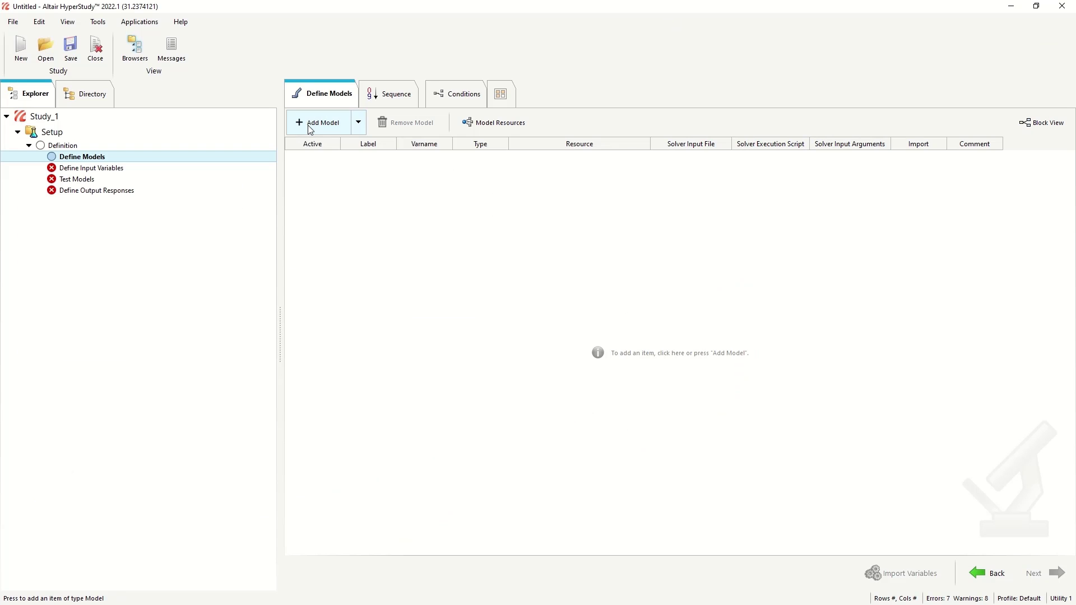
left_click(311, 127)
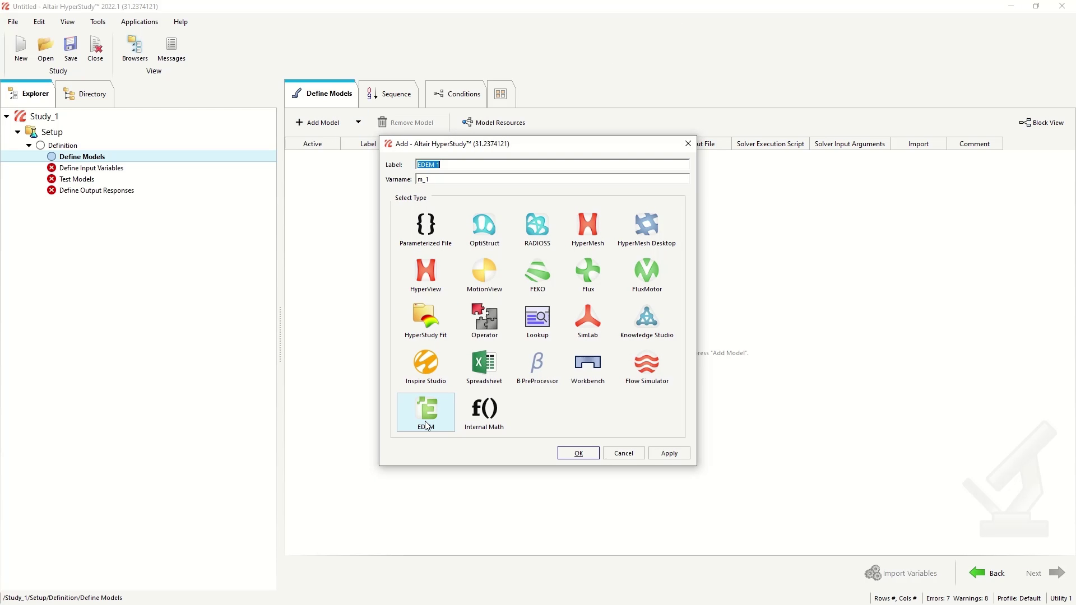
left_click(583, 455)
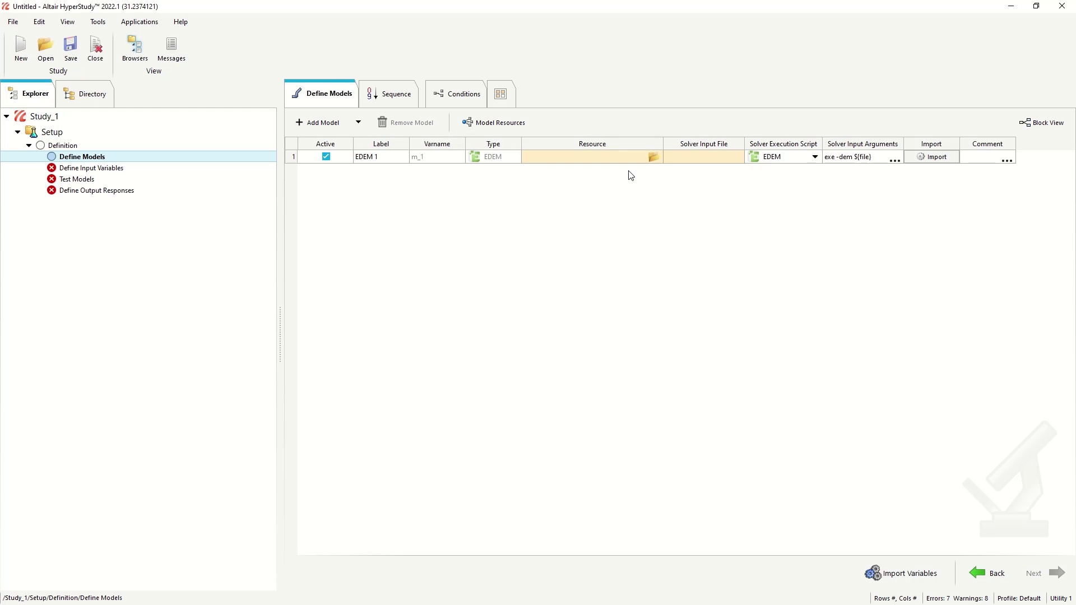
left_click(652, 157)
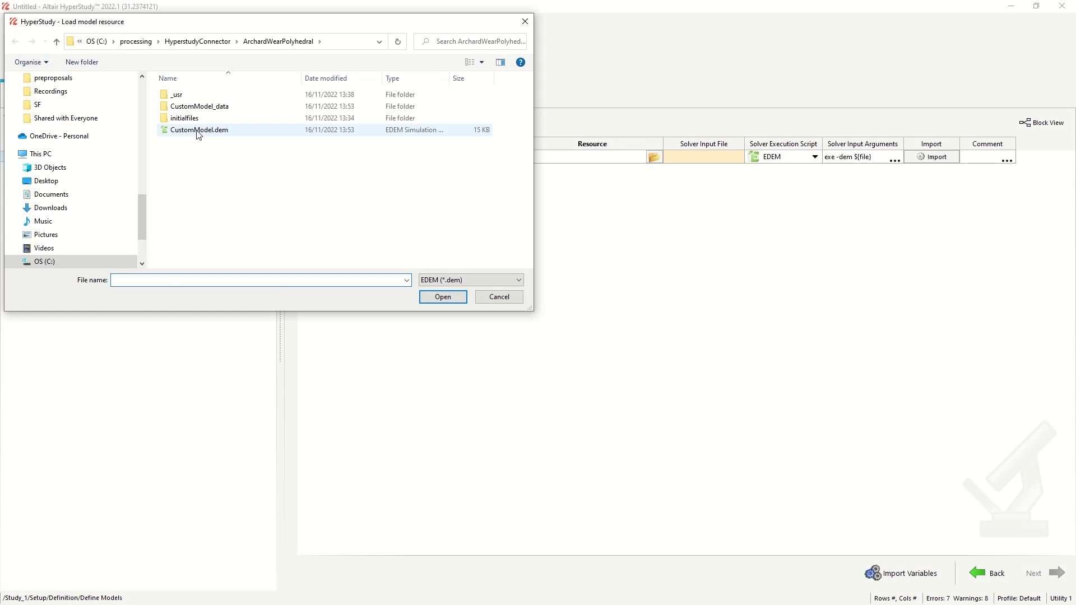
double_click(218, 132)
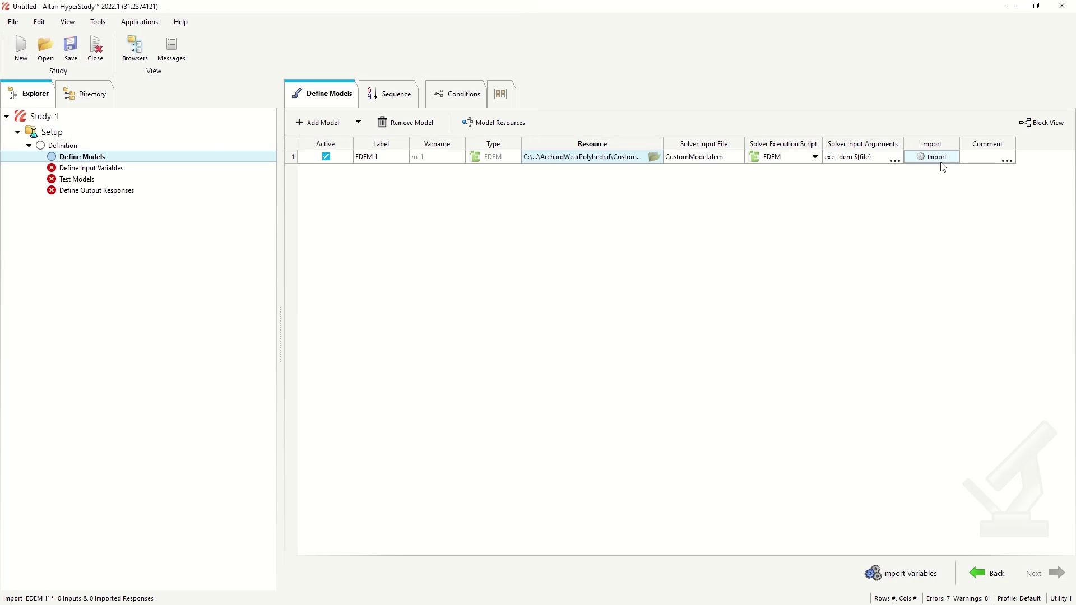
left_click(902, 573)
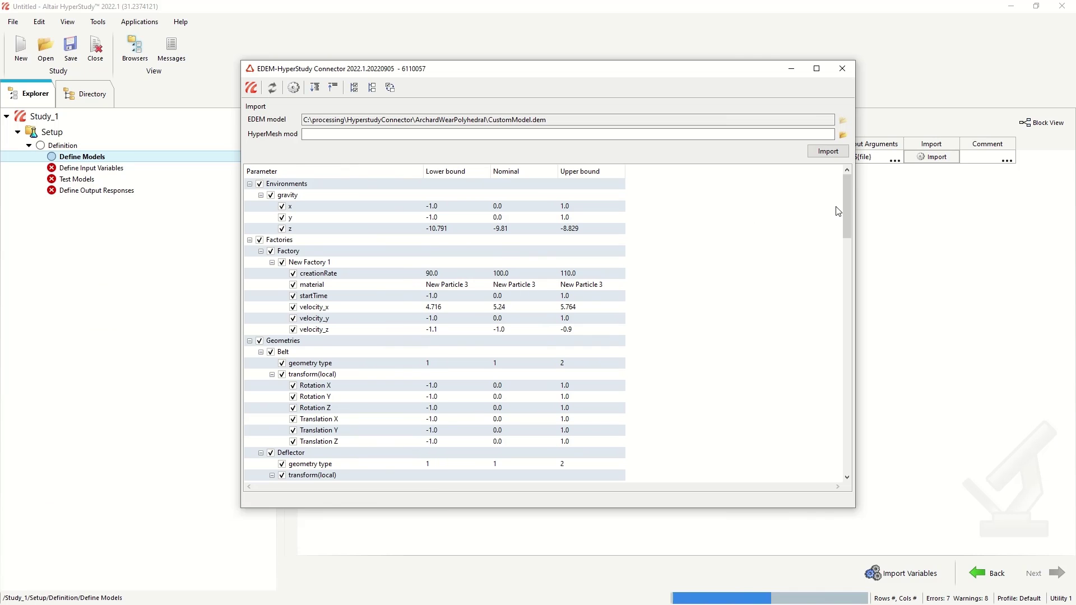
left_click_drag(848, 212, 805, 414)
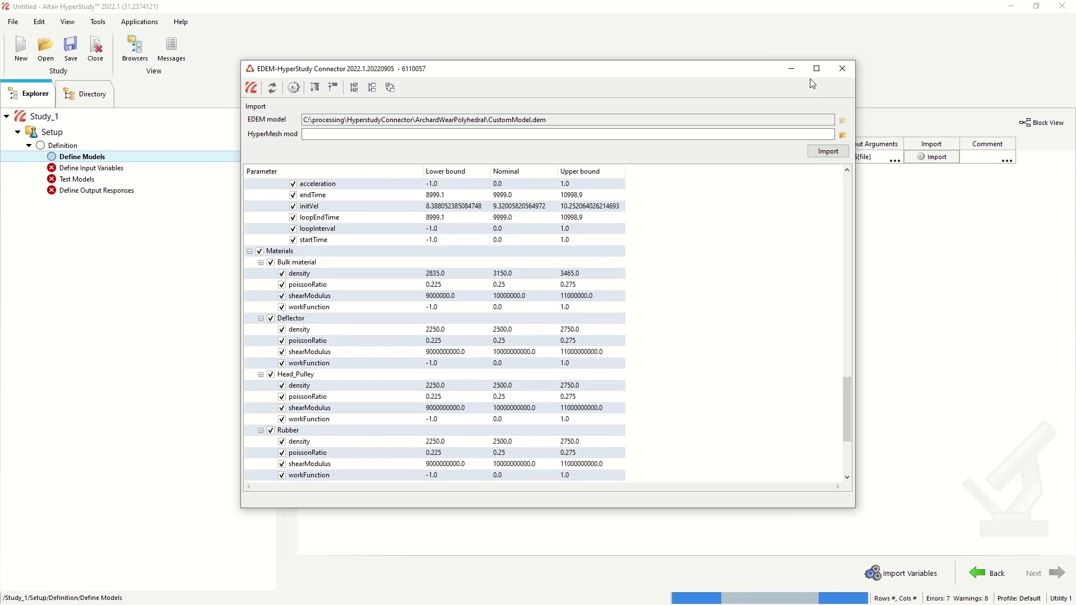
Step: Swap the EDEM model for a Parameterized File model using a parameterized copy of Archard_Wear_prefs.txt
left_click(843, 69)
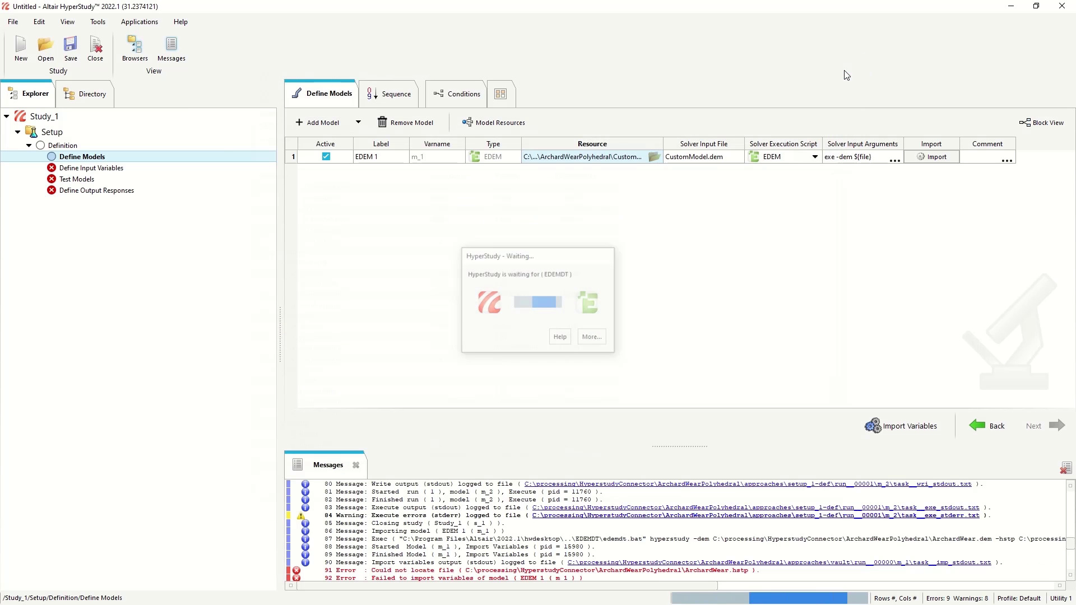
left_click(432, 128)
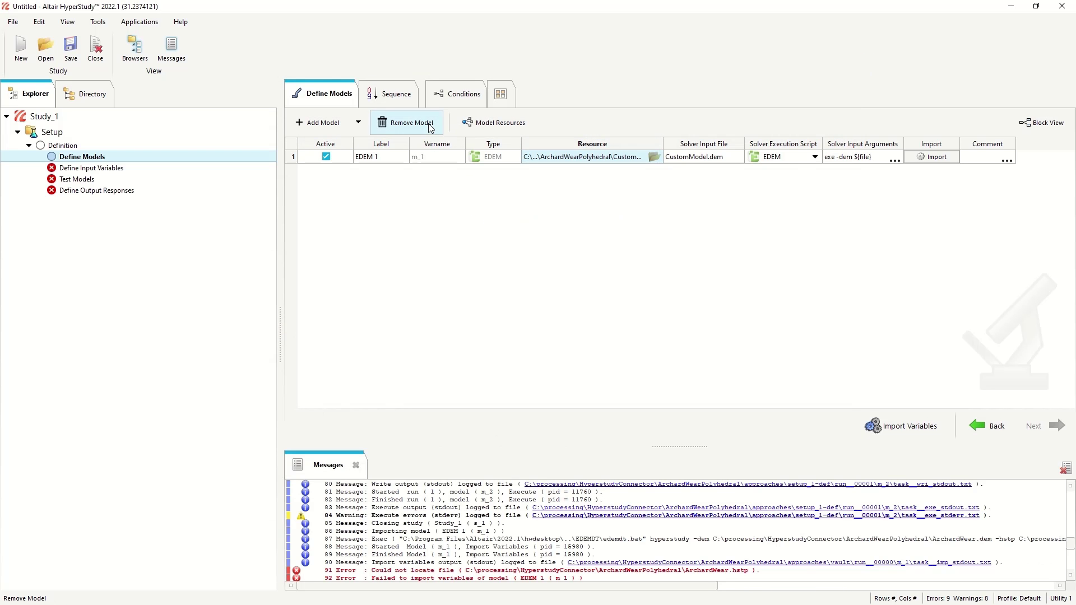
left_click(314, 125)
left_click(426, 228)
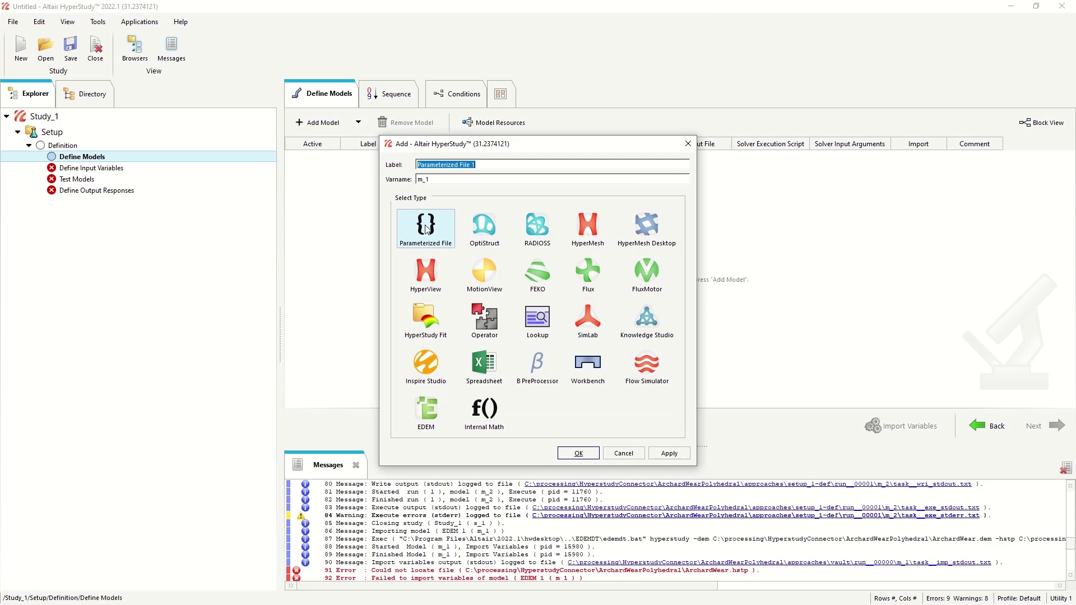
left_click(578, 454)
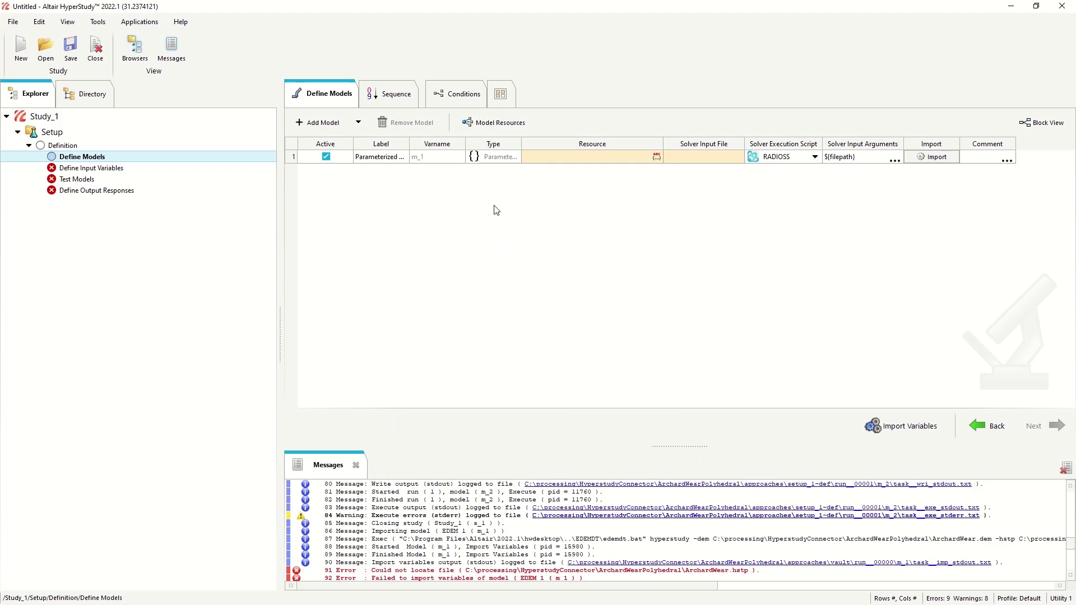
left_click(656, 160)
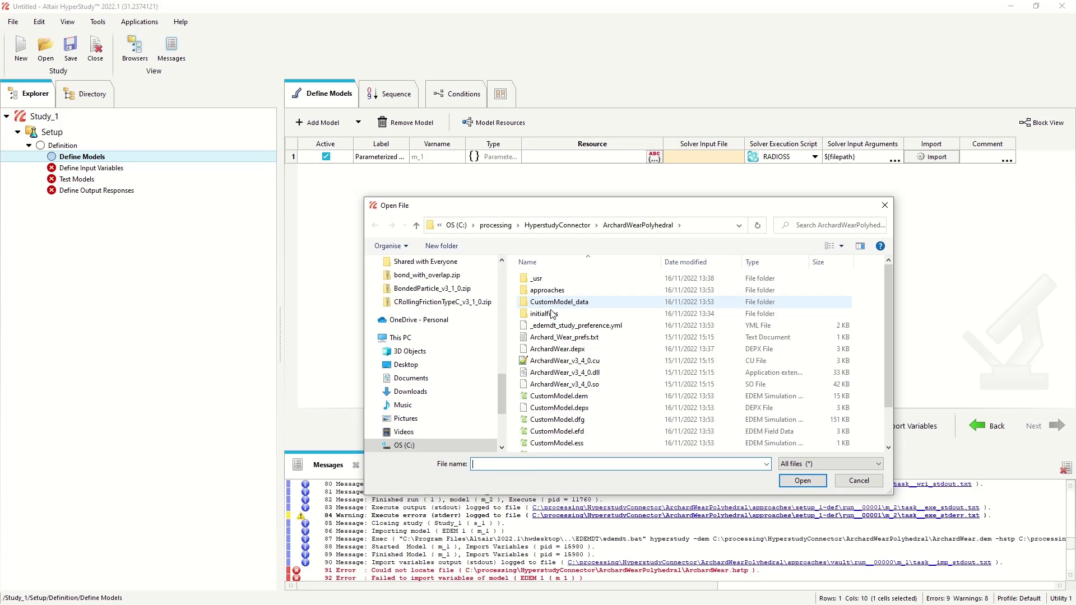
left_click(575, 339)
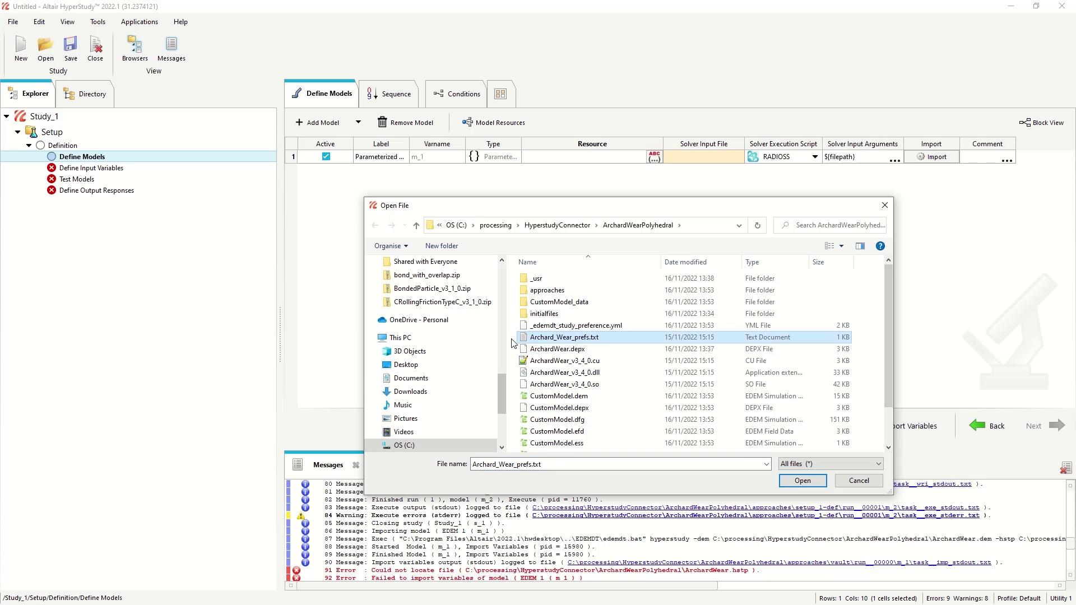
left_click(802, 481)
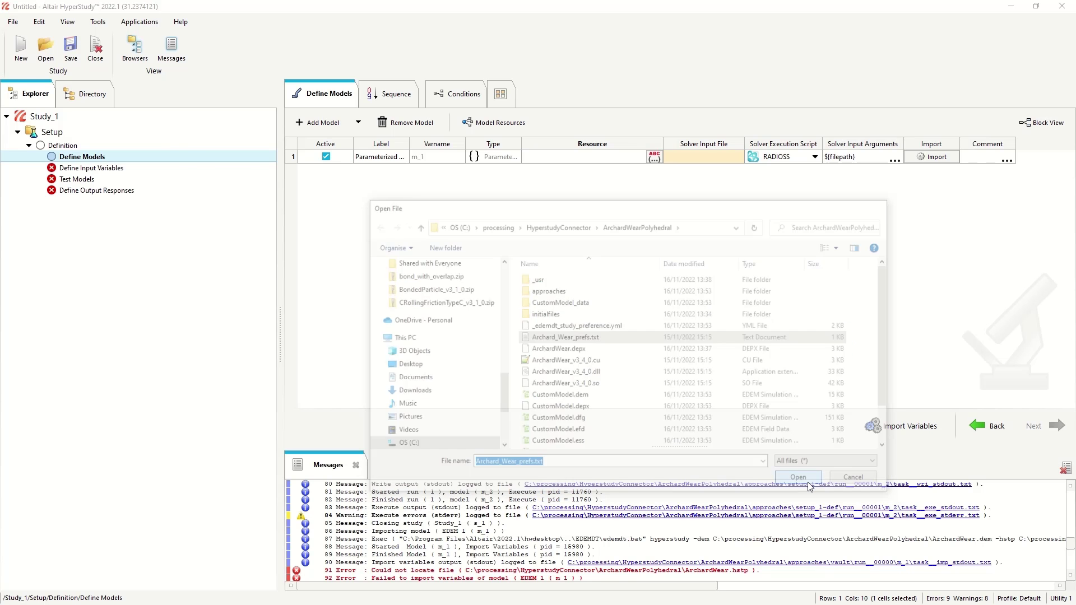
left_click(490, 323)
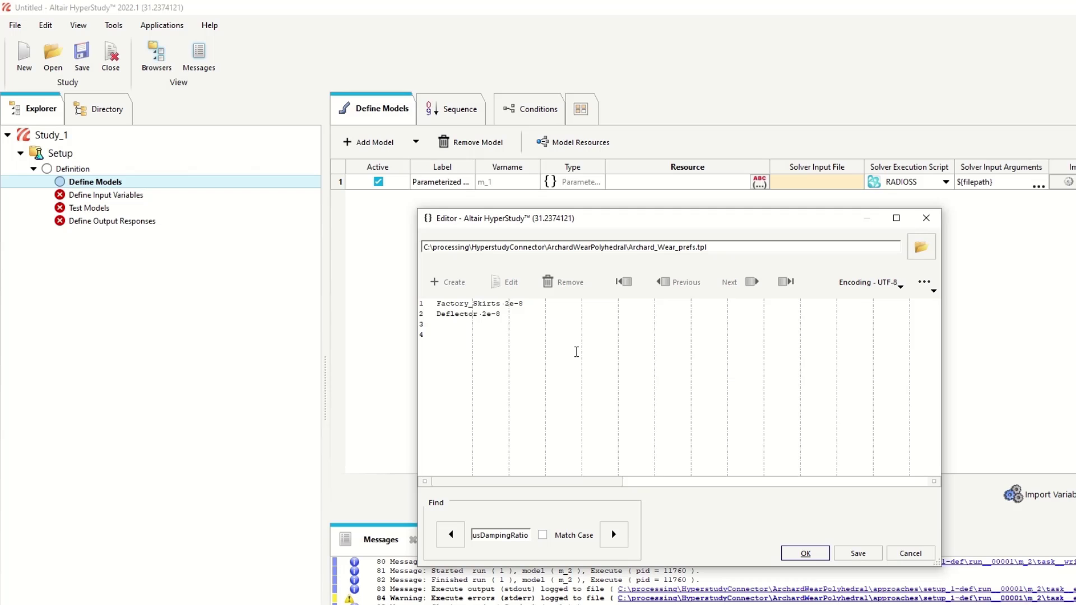
Step: Create a parameter from the Deflector 2e-8 value, labelled Deflector with varname Deflector_1
left_click_drag(502, 317, 483, 316)
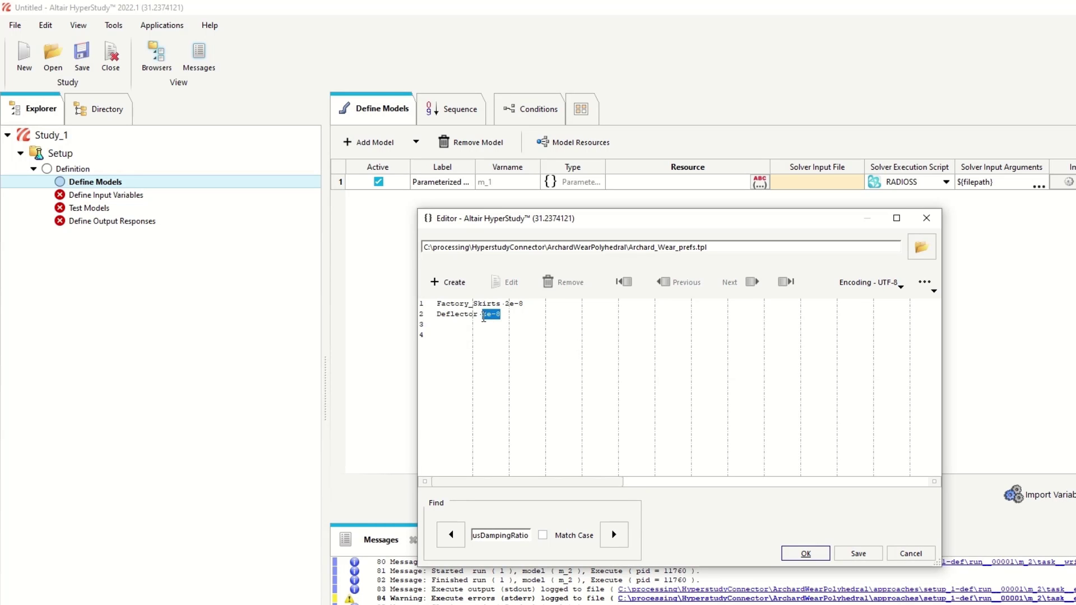
left_click(452, 283)
left_click_drag(336, 93, 266, 93)
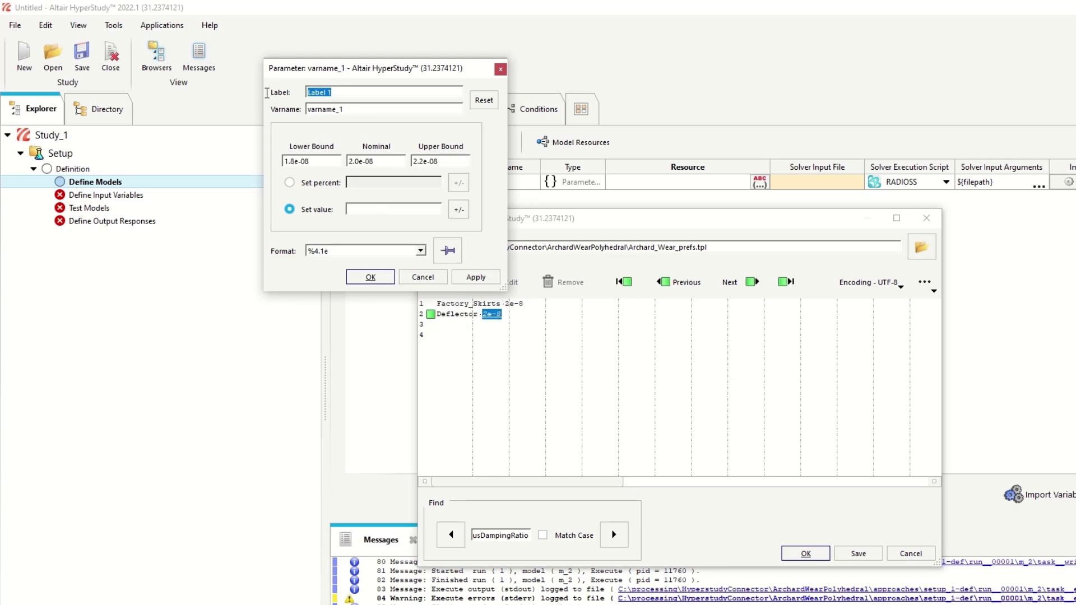
type("Deflector")
left_click_drag(334, 108, 287, 104)
type("D")
type("1")
Step: Set the Deflector bounds to 1e-09 lower, 2.0e-08 upper, nominal 1.0e-08, and apply
left_click(319, 163)
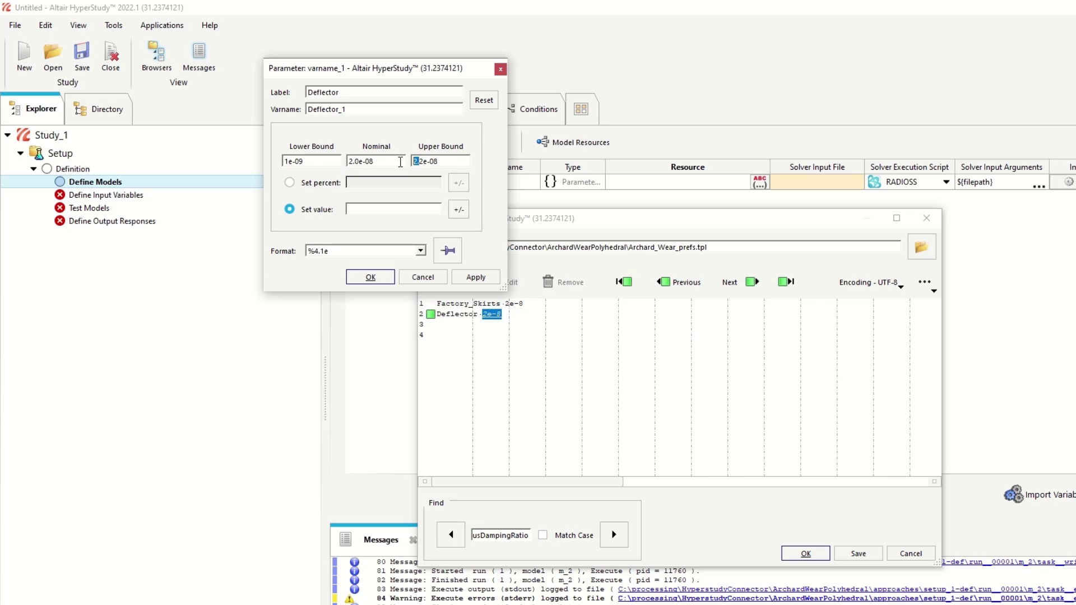
left_click(443, 164)
key("Home")
key("shift+Right")
type("1")
left_click(476, 278)
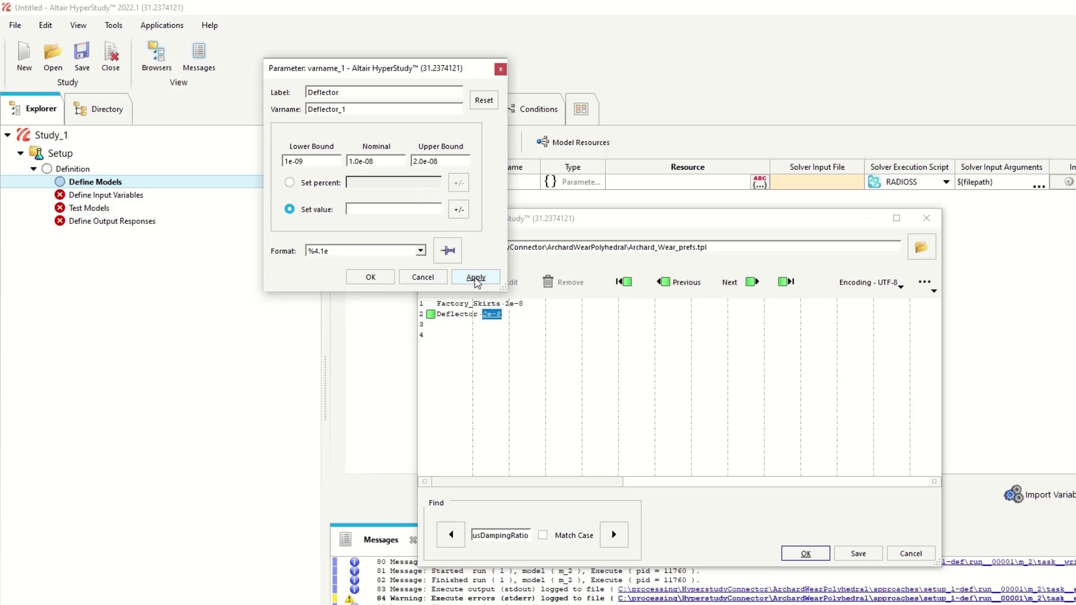
left_click(379, 276)
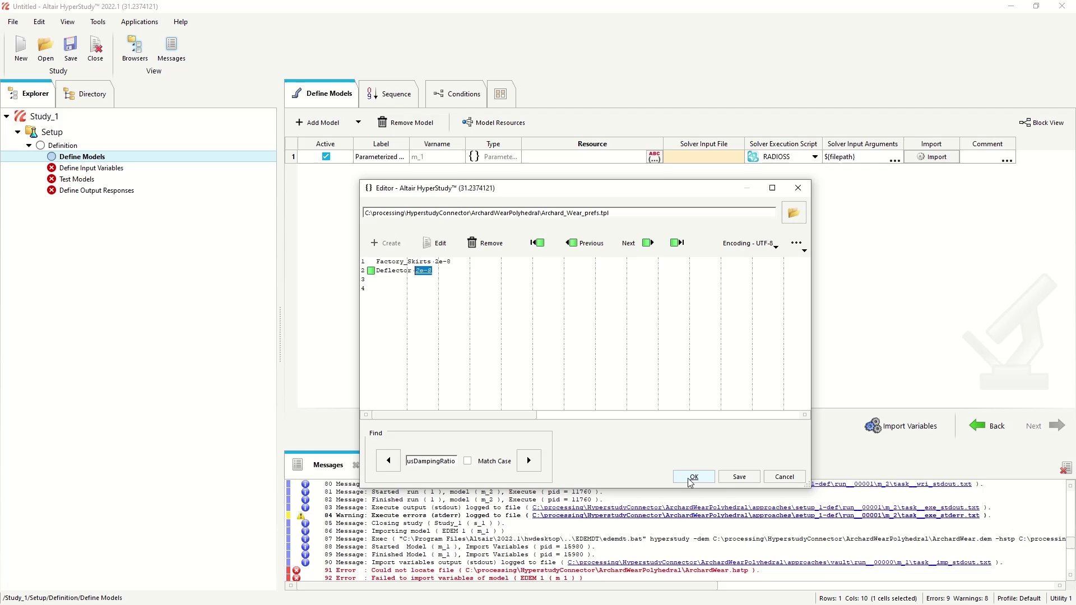
Step: Close the template editor and set the model's Solver Execution Script to Templex
left_click(693, 477)
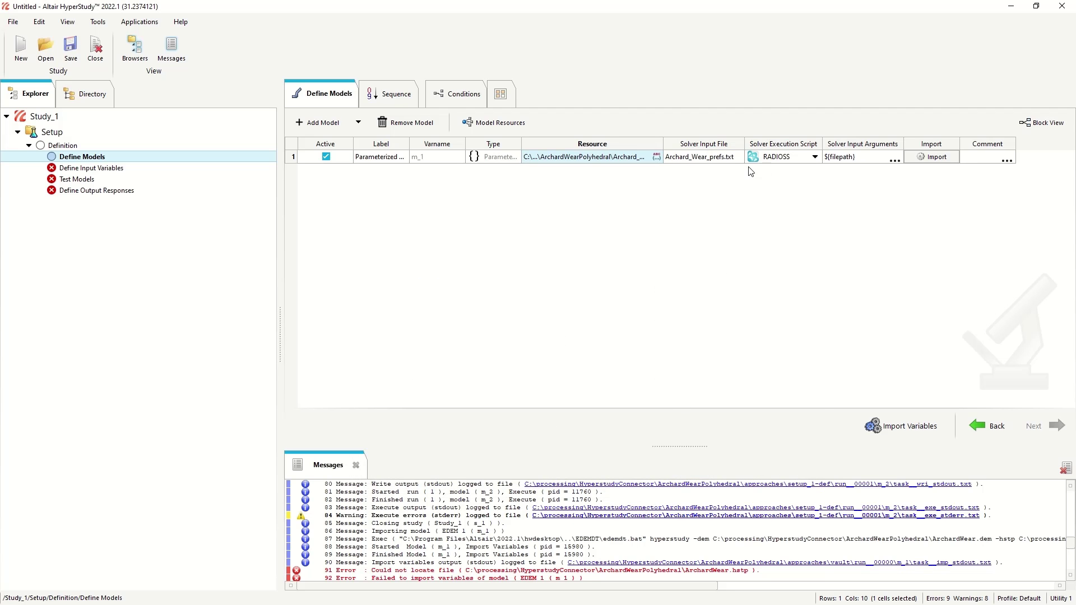
left_click(811, 156)
left_click(810, 156)
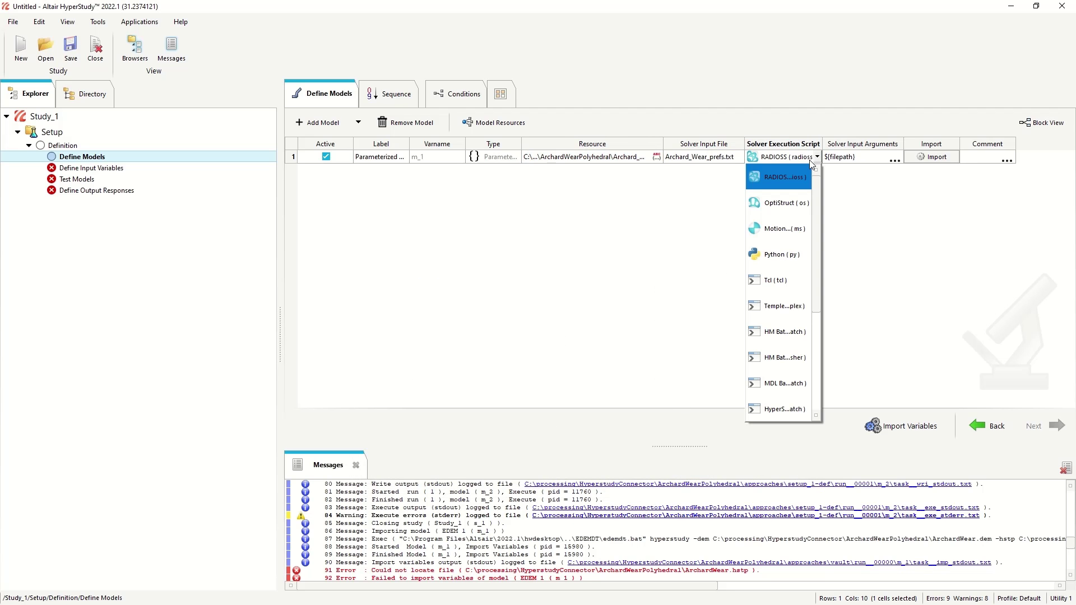
left_click(783, 307)
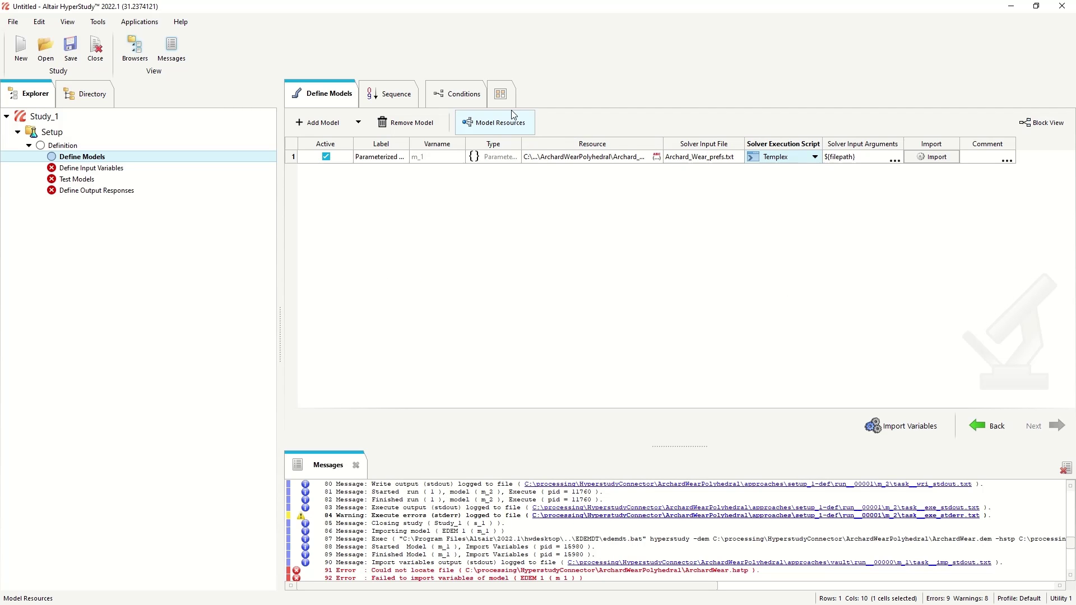
Step: Add a single condition on Parameterized File 1 with type Ignore Dependencies
left_click(459, 94)
left_click(356, 131)
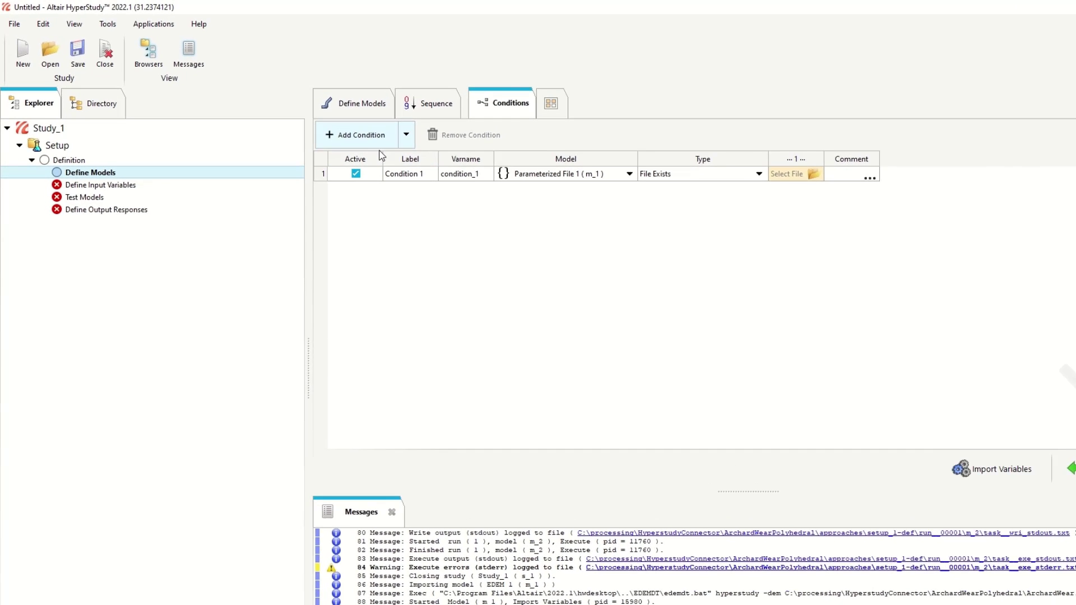
left_click(359, 134)
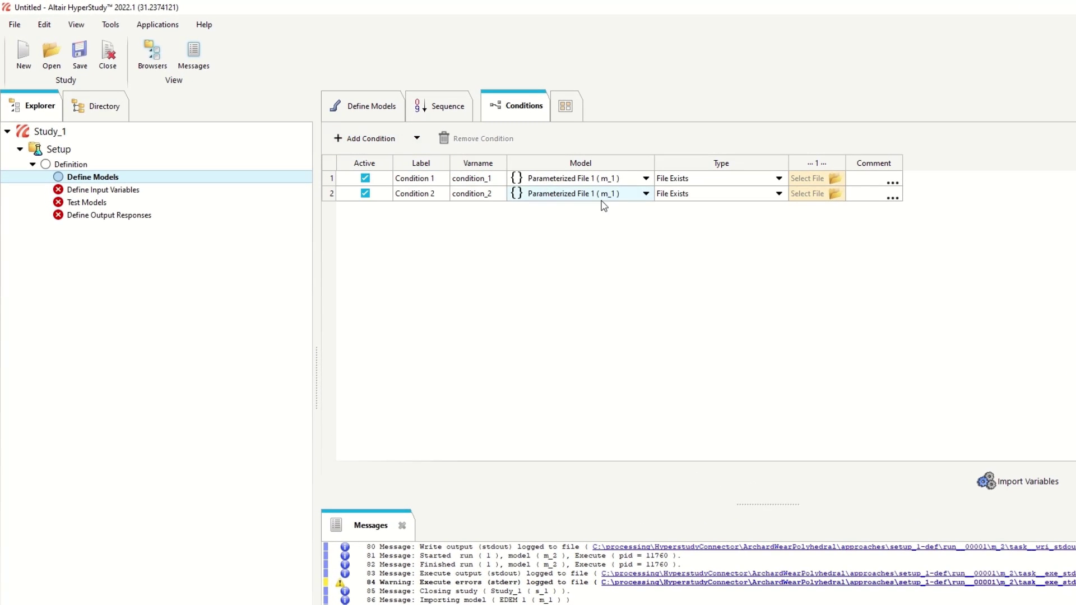
left_click(620, 196)
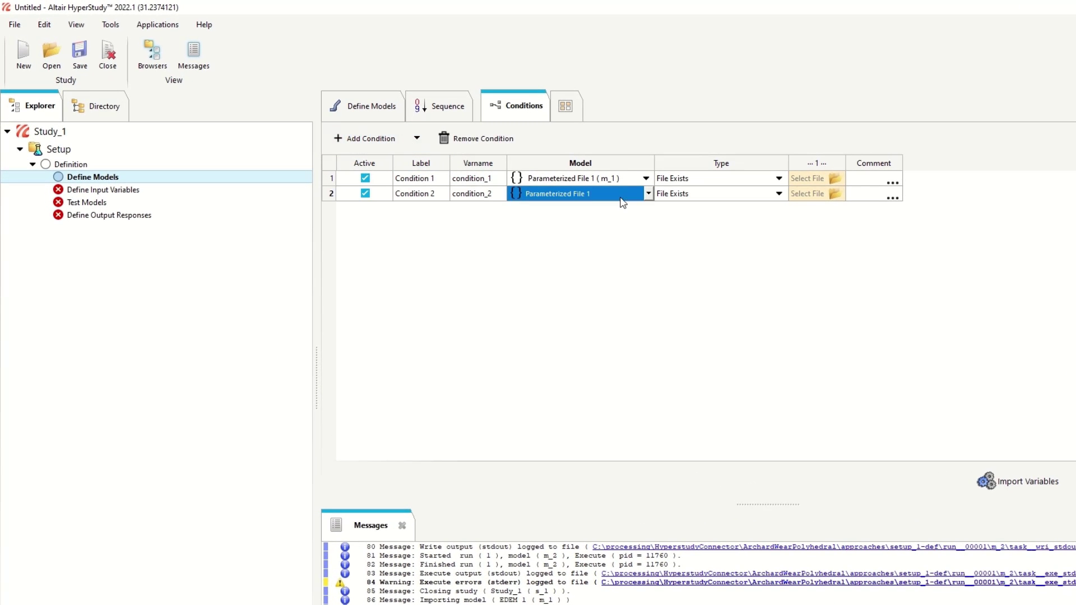
left_click(476, 194)
left_click(488, 140)
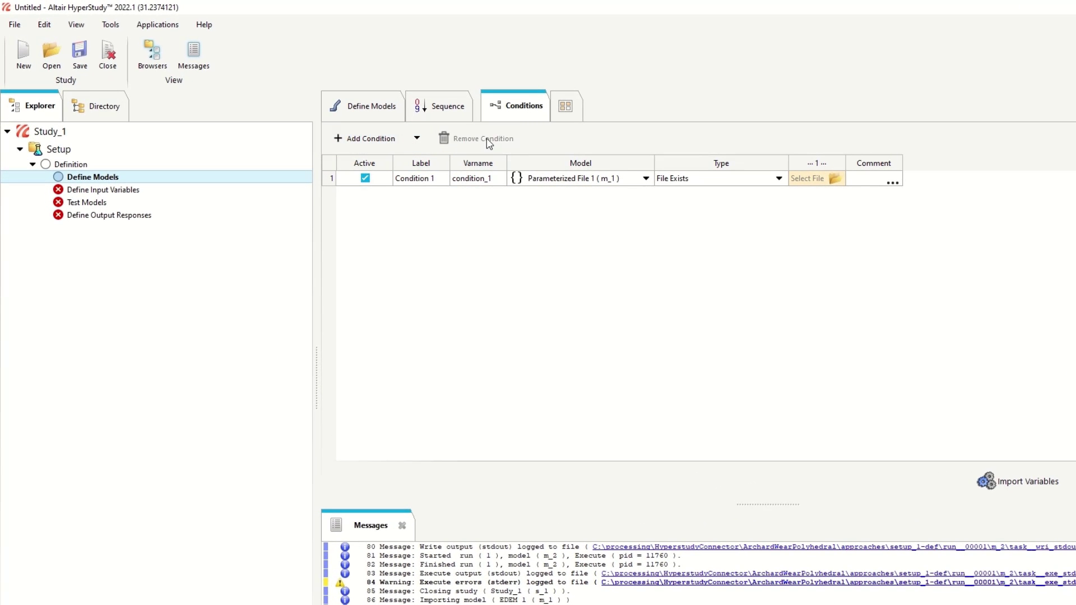
left_click(783, 182)
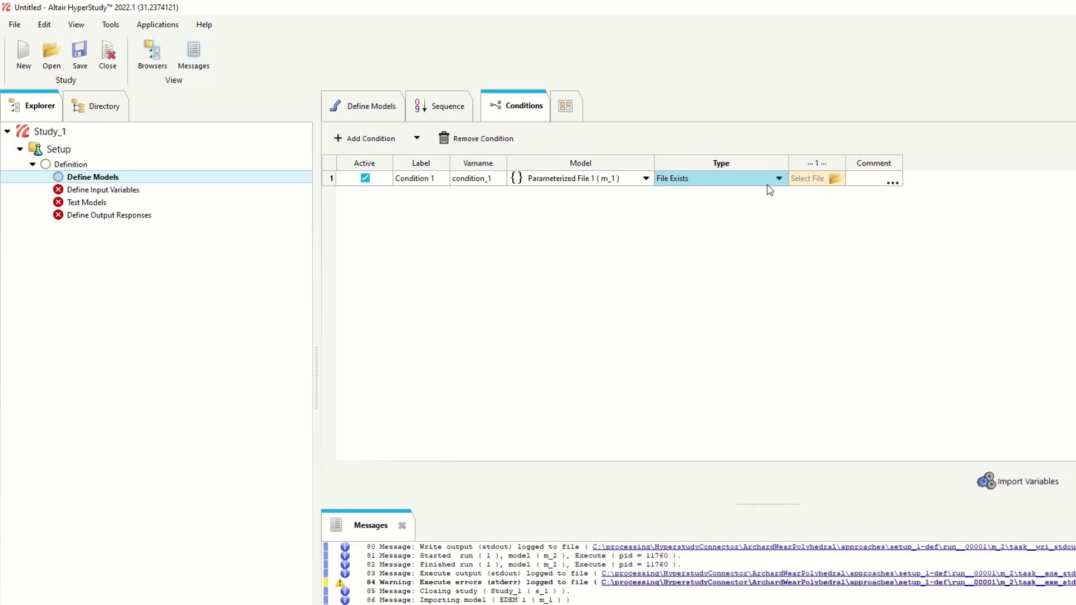
left_click(769, 185)
left_click(711, 235)
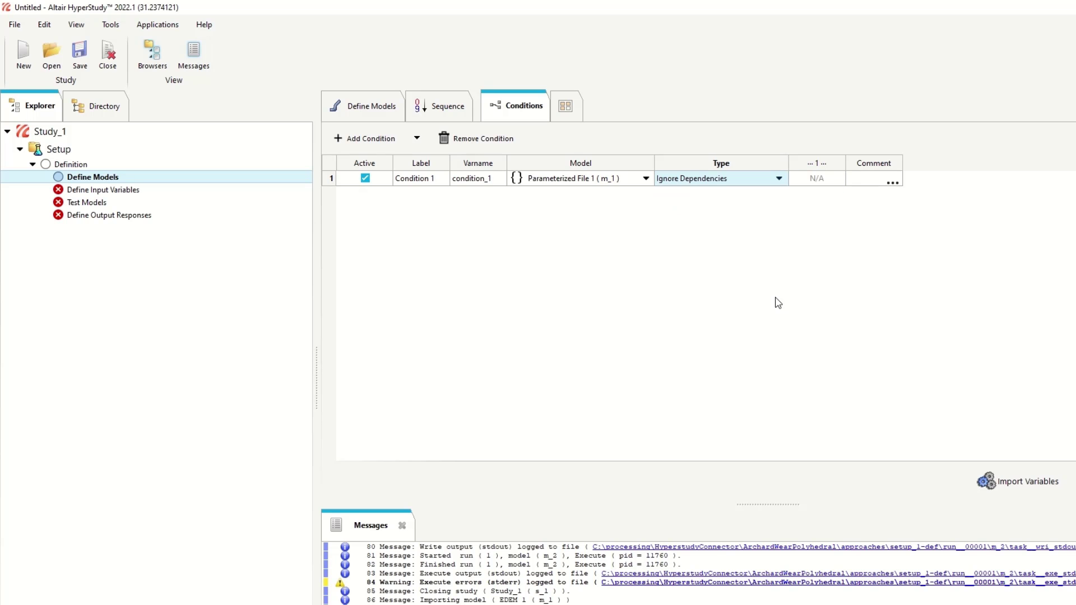
Step: Advance through Define Input Variables to Test Models and run the test: Write, Execute and Extract pass
left_click(393, 110)
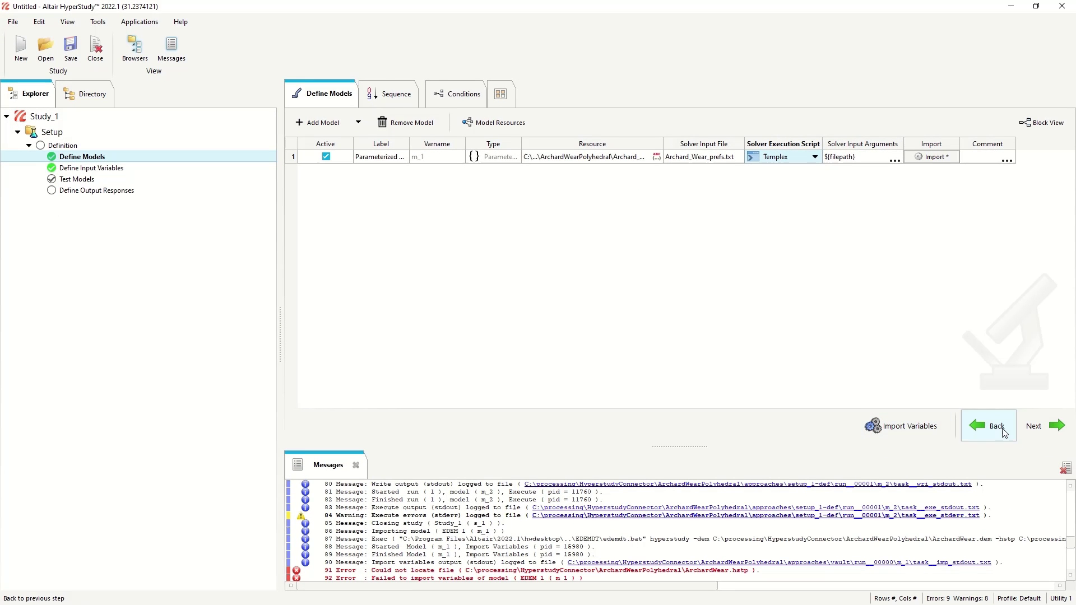
left_click(1034, 431)
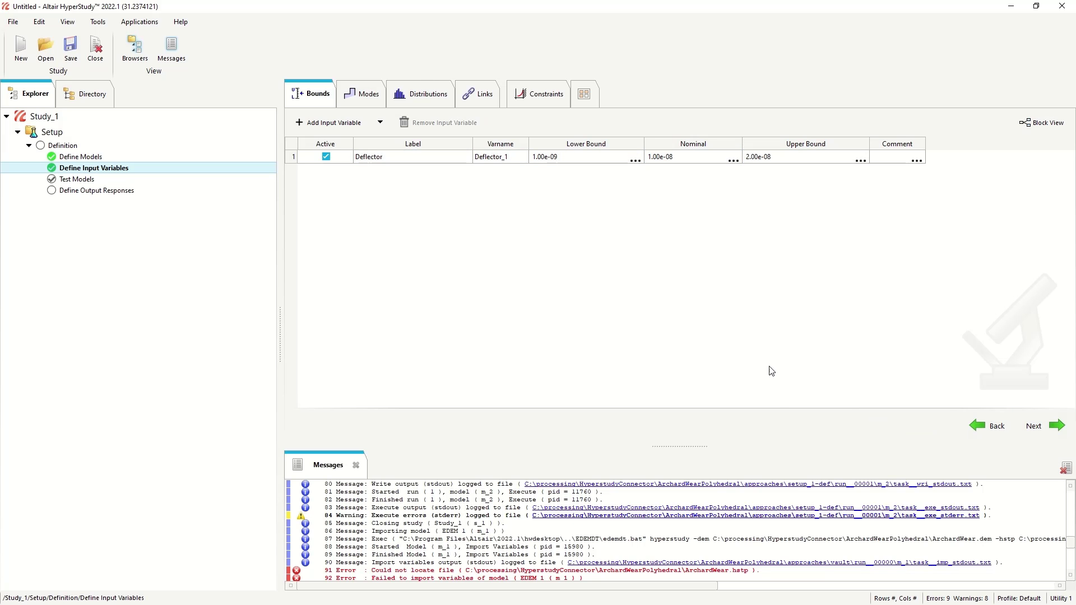
left_click(1036, 425)
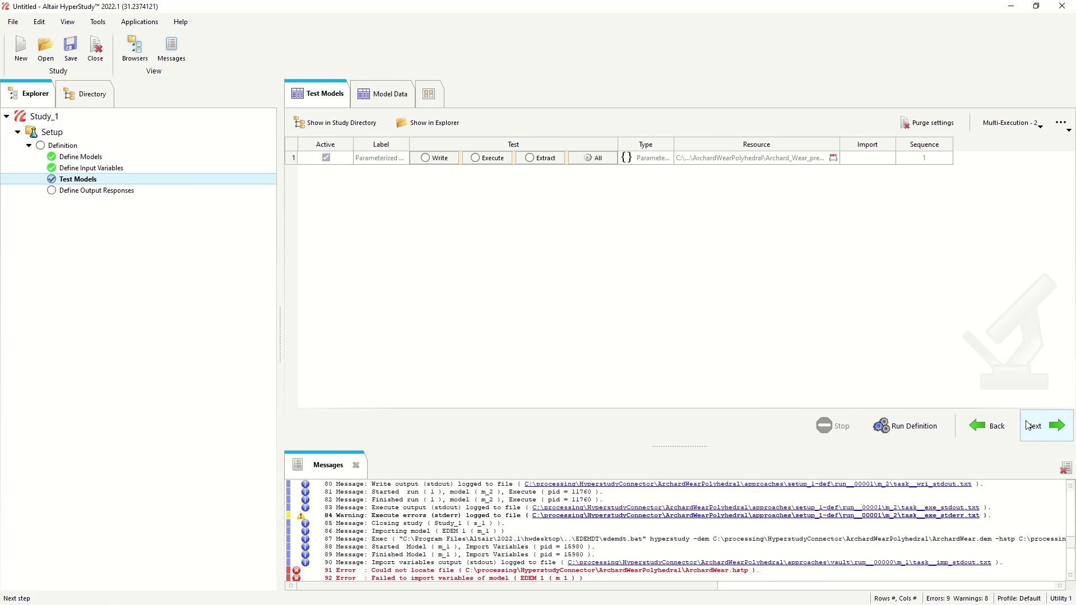
left_click(897, 427)
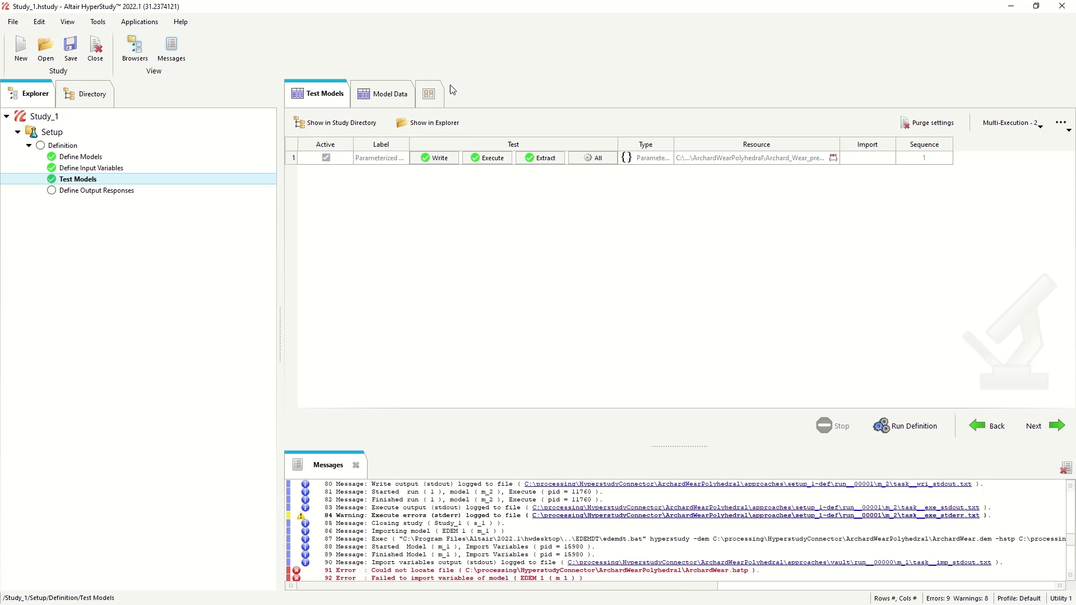
Step: Open run__00001/m_1/Archard_Wear_prefs.txt, confirm Deflector reads 1.0e-08, then close it
left_click(437, 123)
double_click(231, 97)
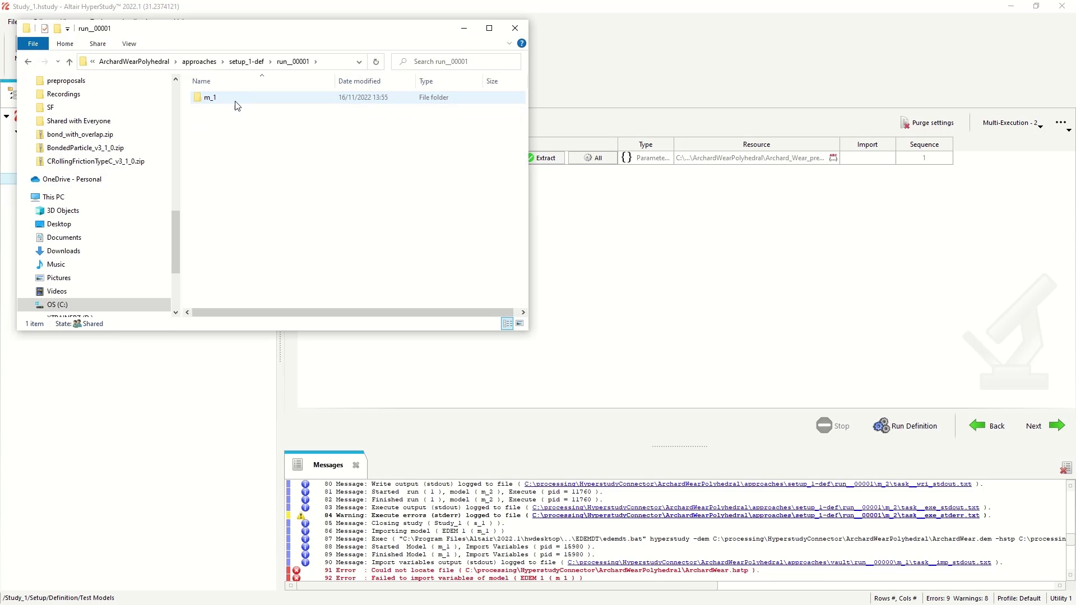
double_click(234, 102)
double_click(257, 100)
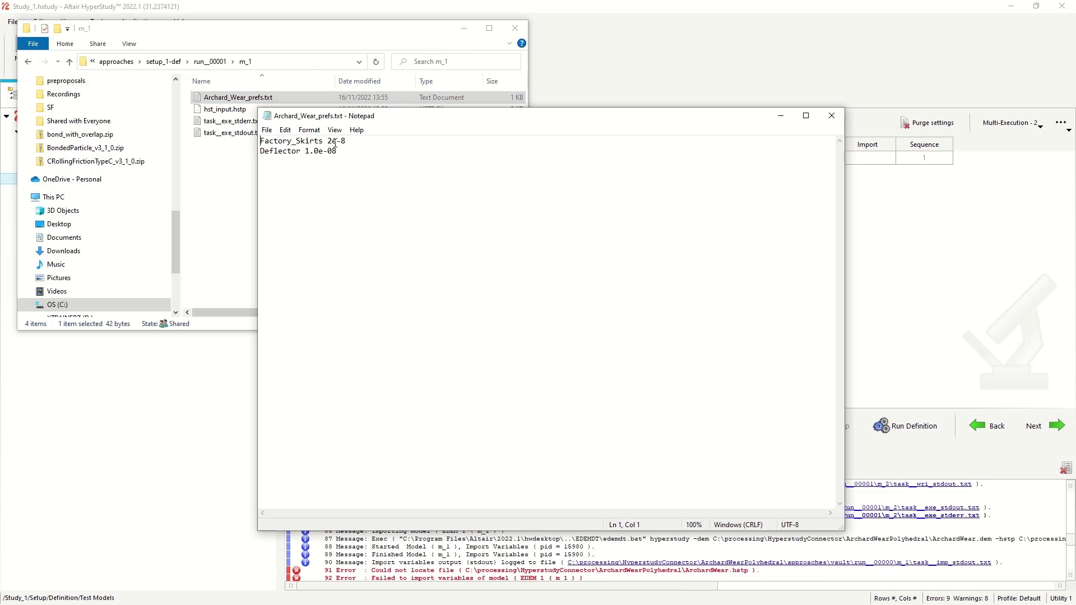
left_click_drag(340, 155, 211, 148)
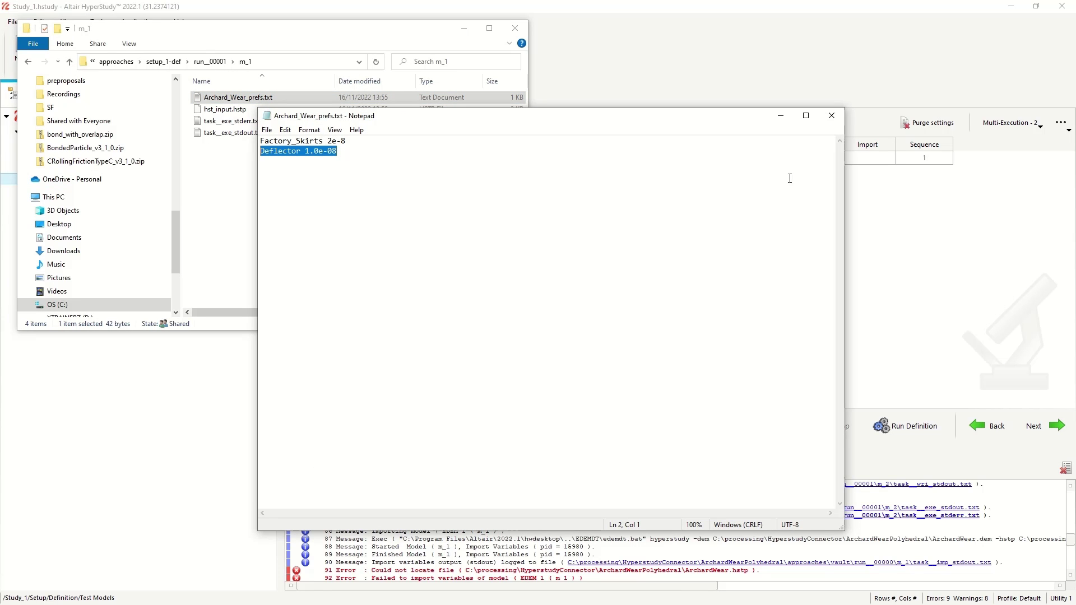
left_click(832, 116)
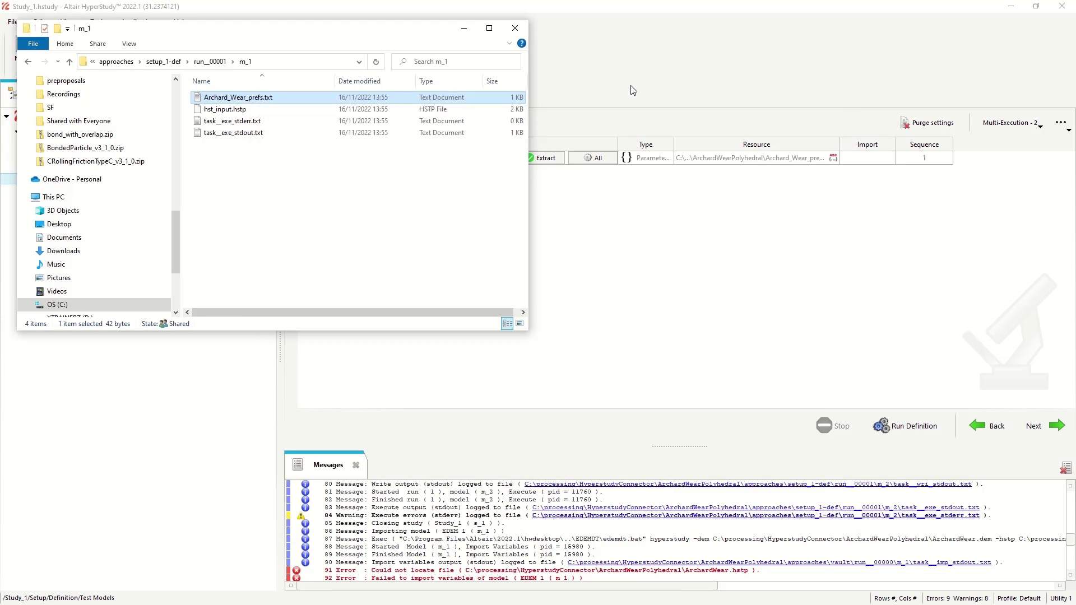
Step: Close the folder window and add an EDEM model, EDEM 1, with CustomModel.dem as its resource file
left_click(523, 35)
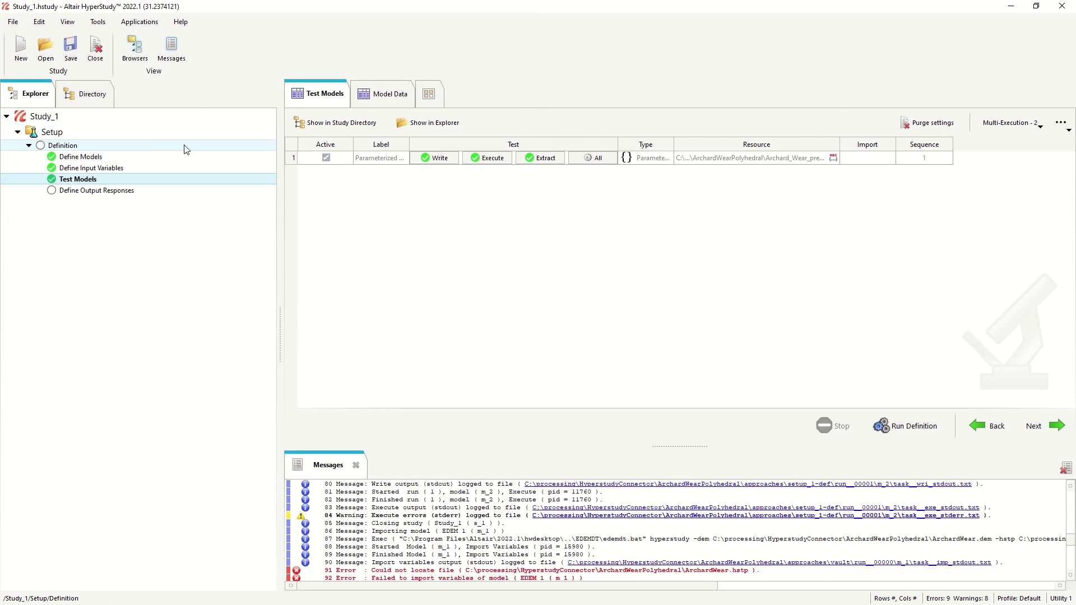
left_click(147, 158)
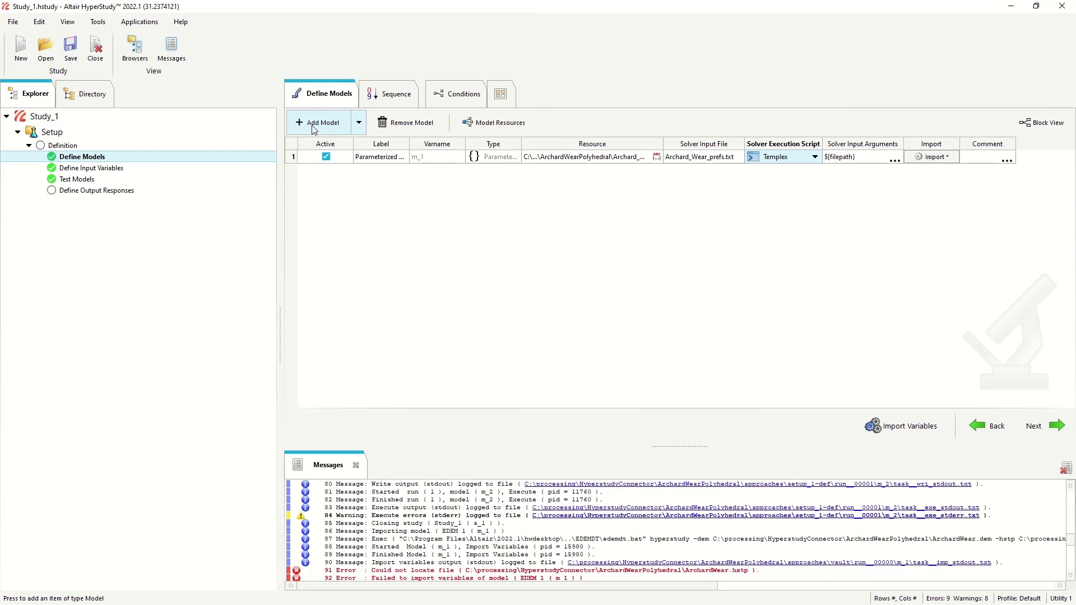
left_click(315, 130)
left_click(426, 411)
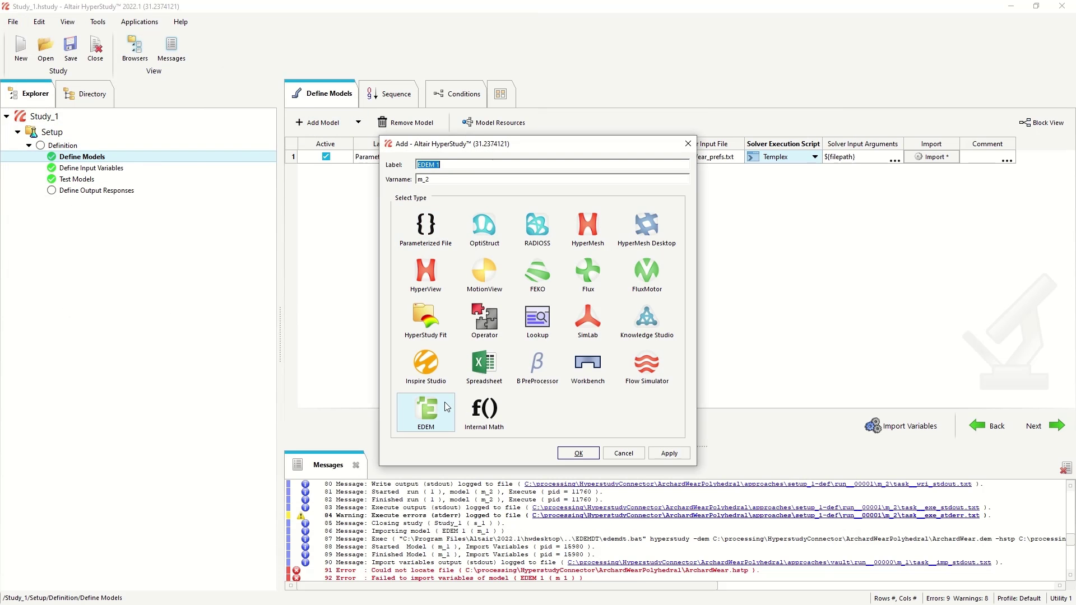
left_click(585, 454)
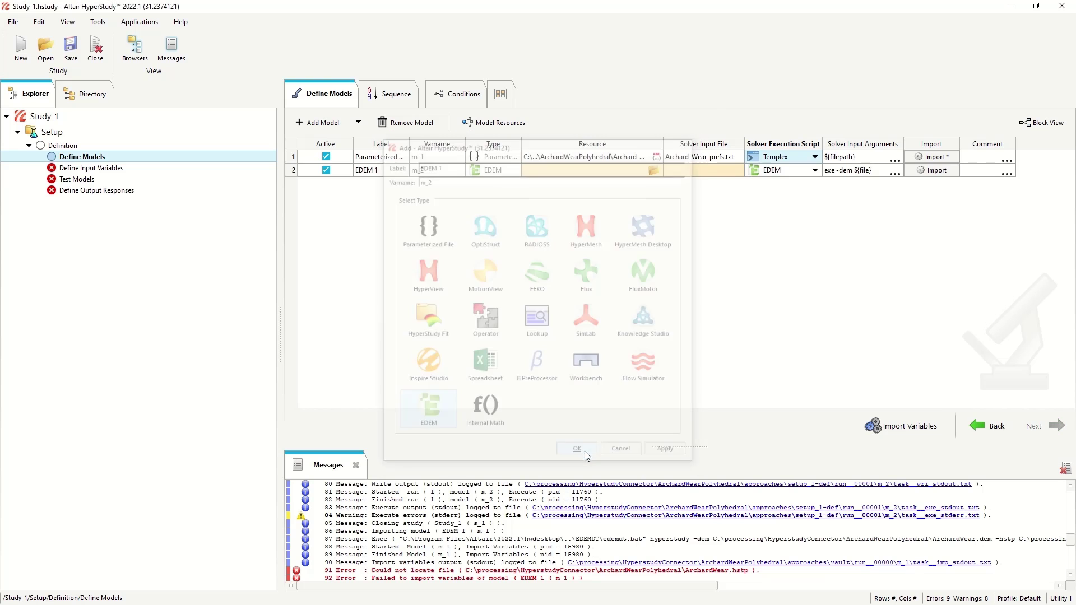
left_click(654, 170)
double_click(228, 145)
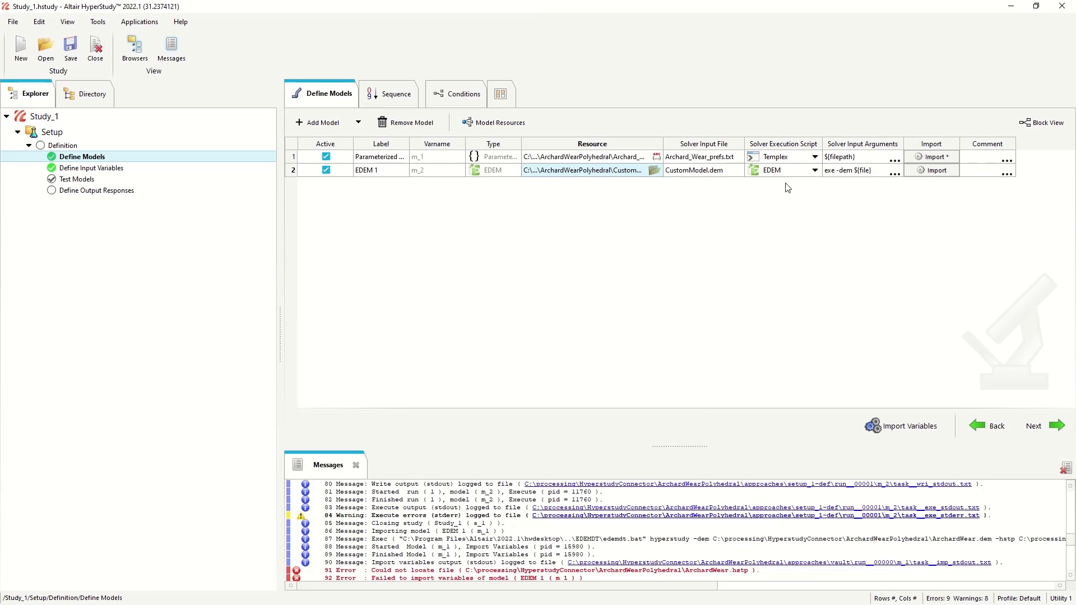
Step: In Model Resources, add the CustomModel_data input folder to EDEM 1
left_click(493, 122)
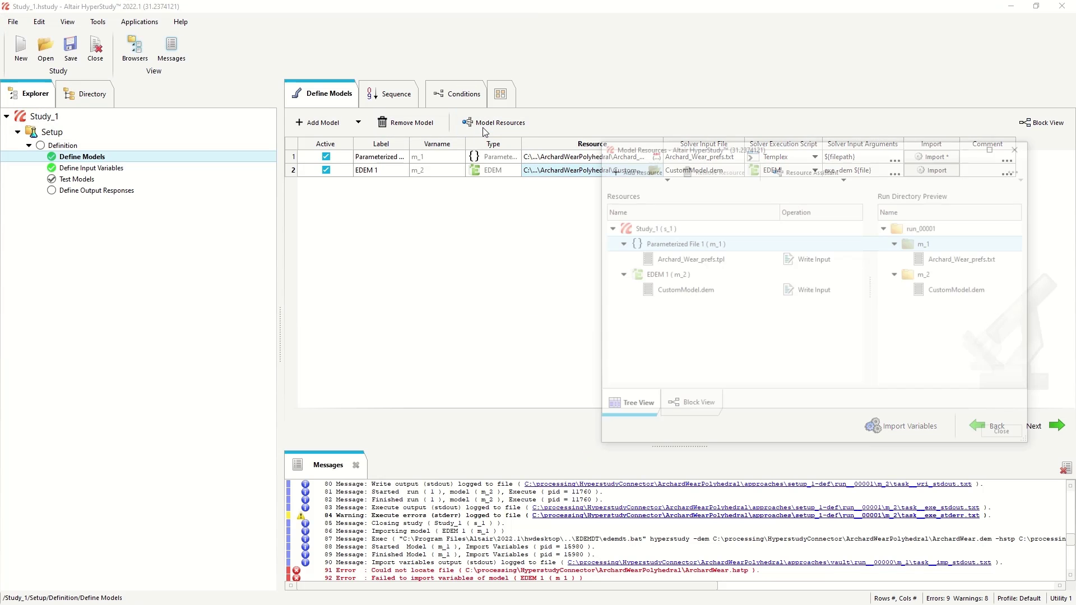
left_click(667, 281)
left_click(650, 173)
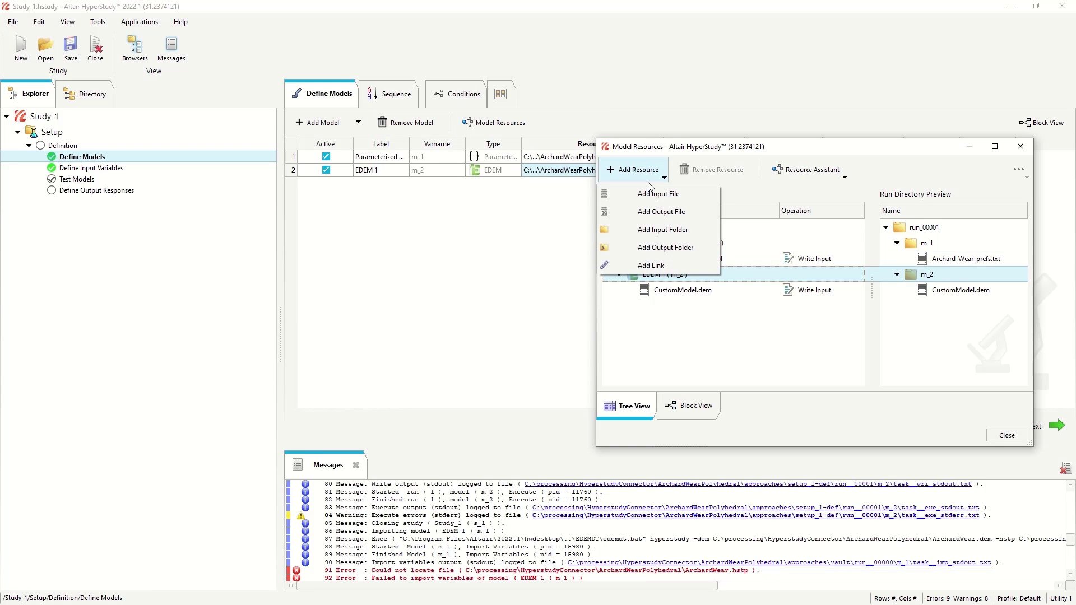
left_click(664, 233)
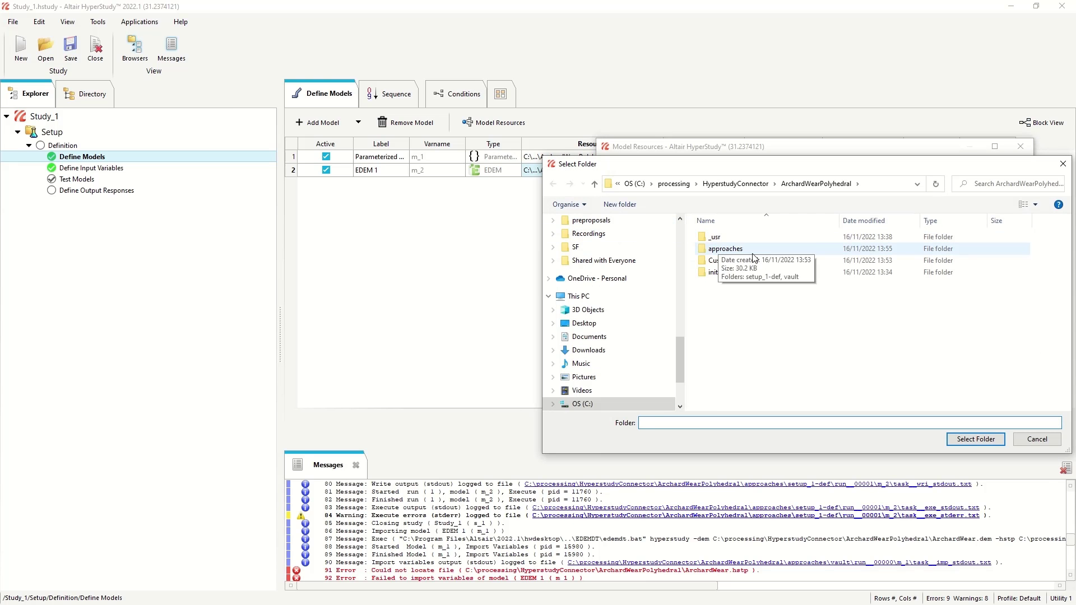
left_click(767, 261)
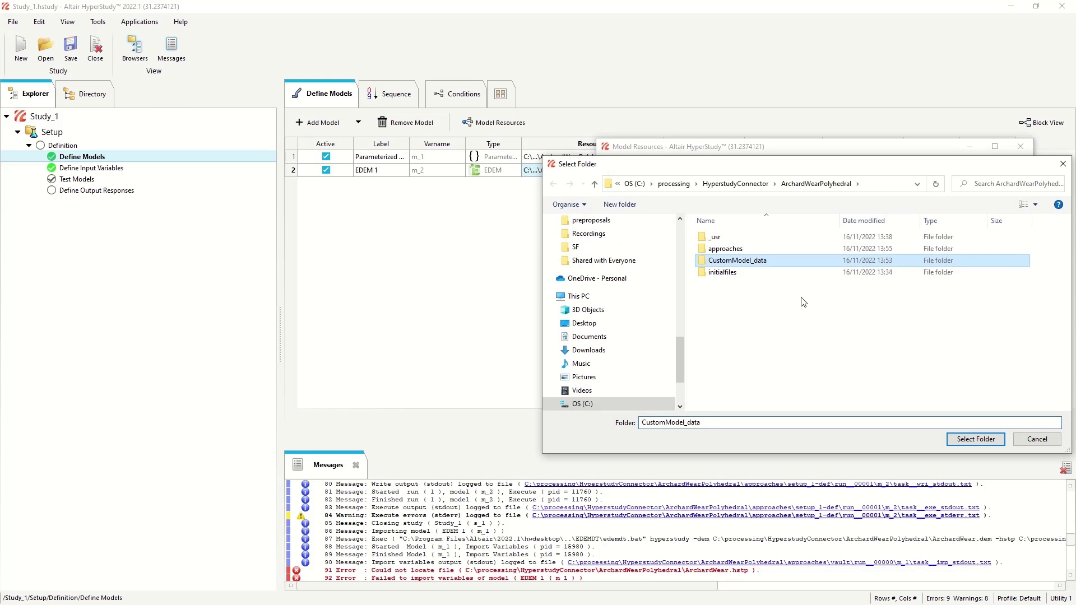
left_click(976, 439)
Step: Add six input files to EDEM 1: ArchardWear_v3_4_0 .cu/.dll and CustomModel .dfg/.efd/.ess/.ptf
left_click(652, 178)
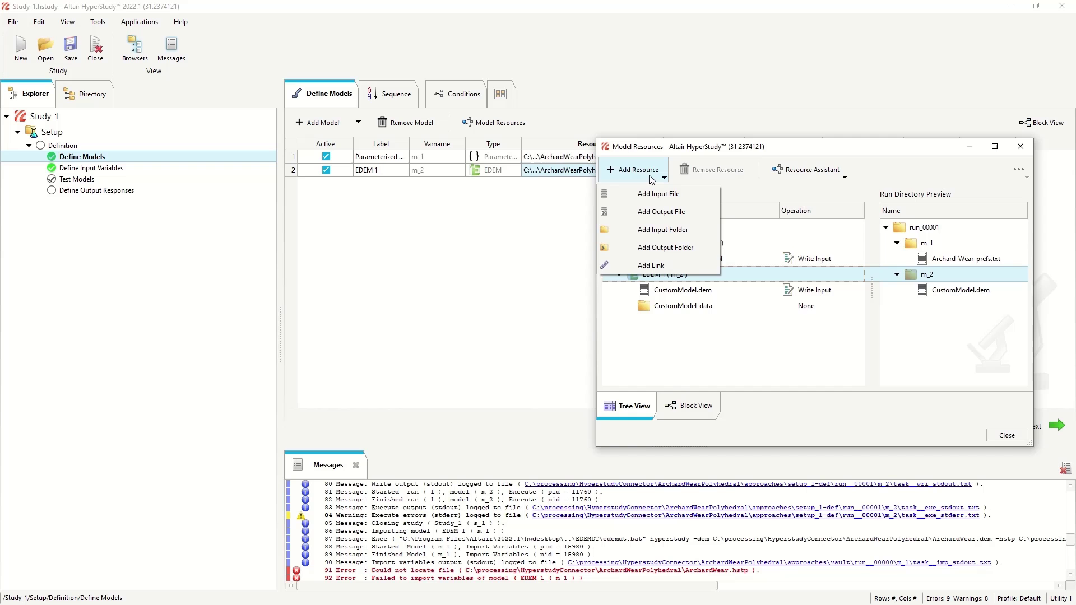
left_click(668, 198)
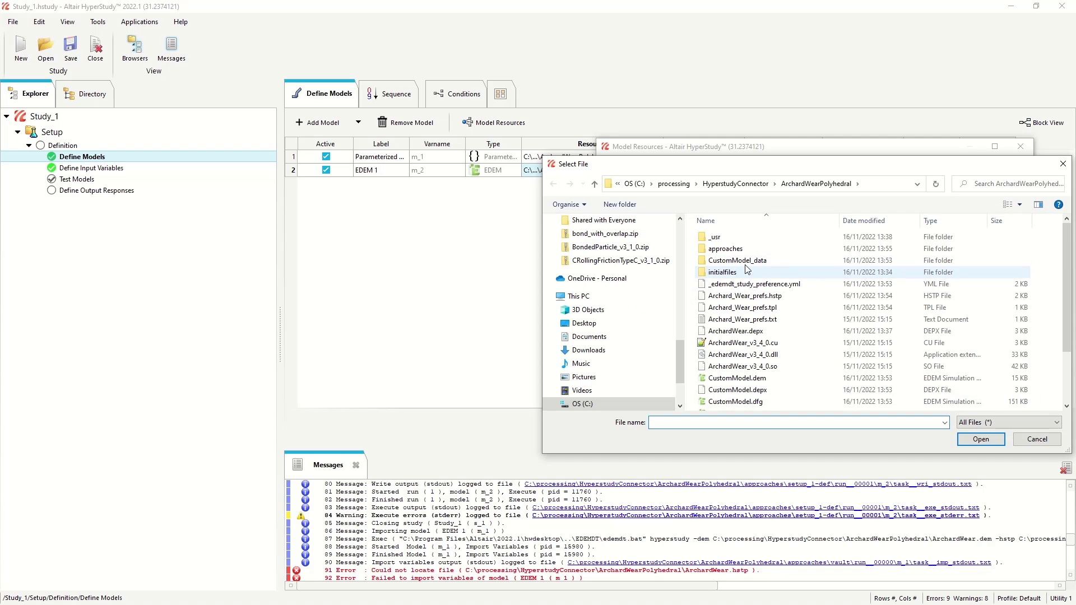
scroll(739, 314, "down", 3)
left_click(739, 369)
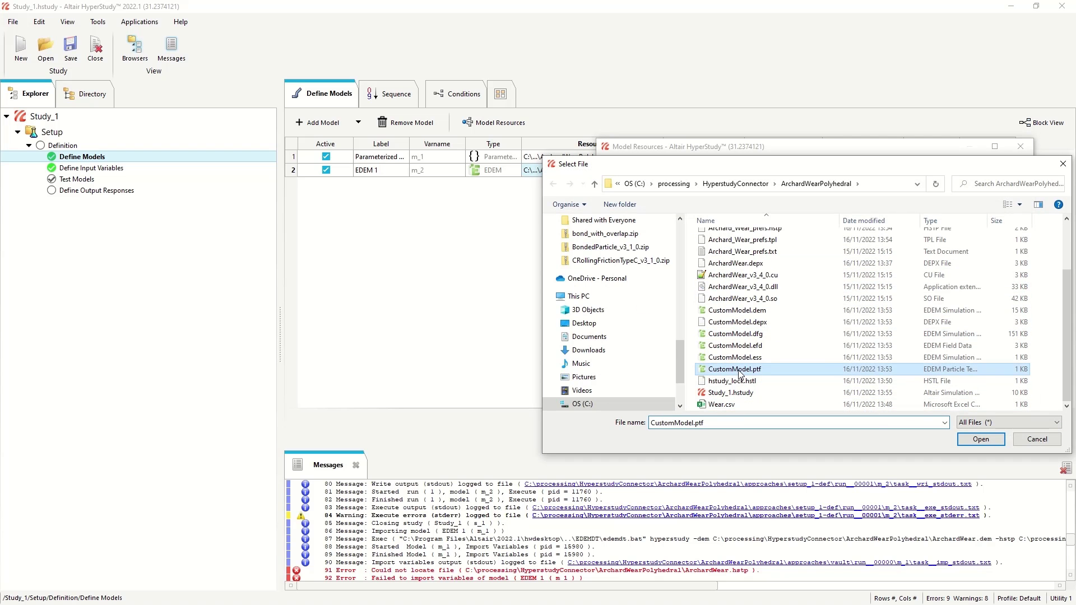
left_click(739, 334, "shift")
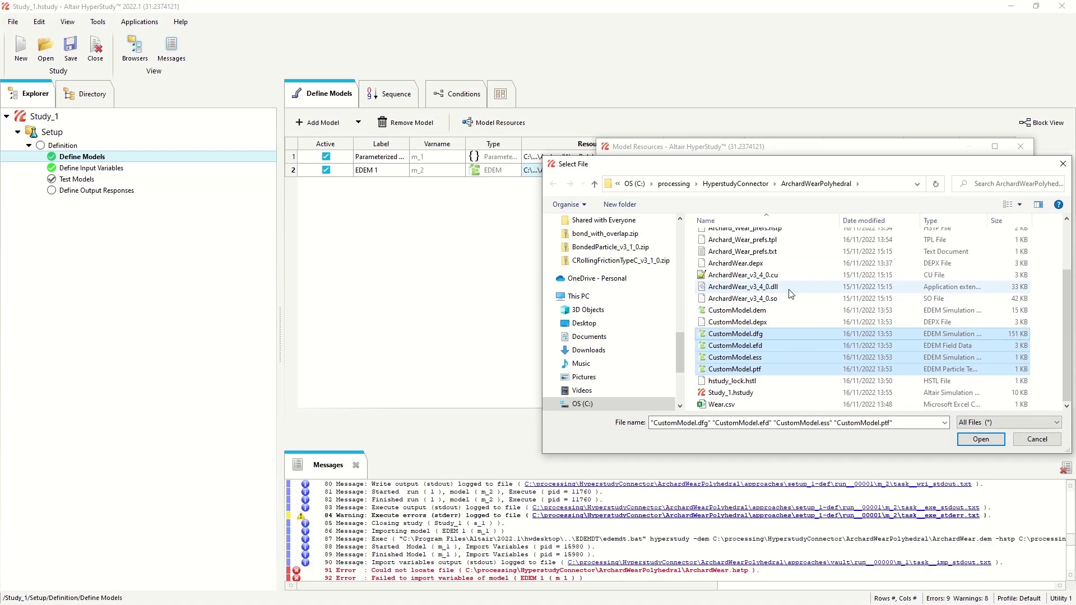
left_click(767, 287, "ctrl")
left_click(768, 275, "ctrl")
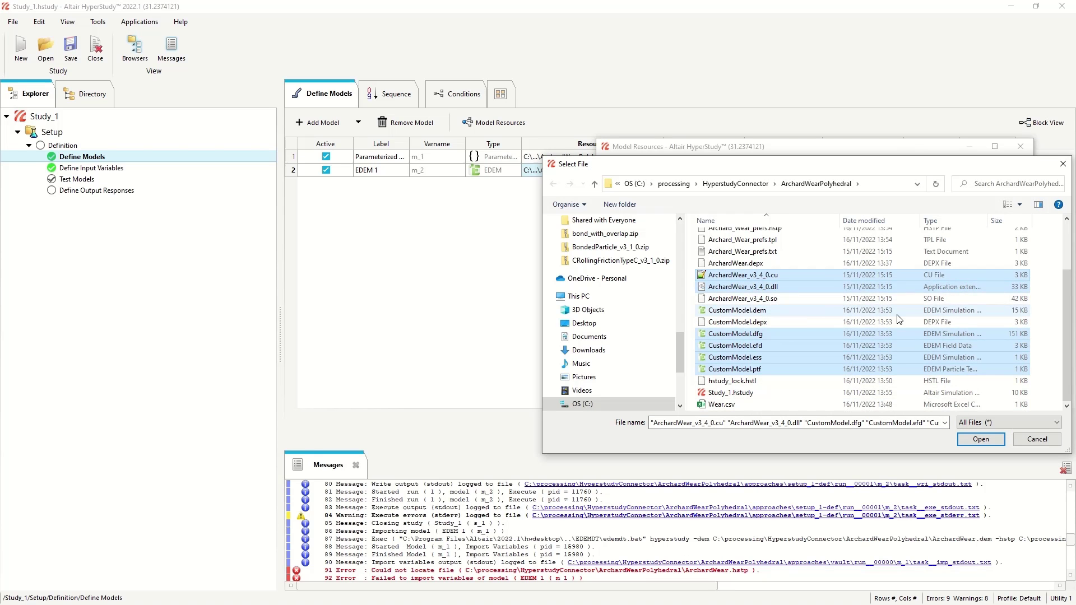
scroll(773, 309, "up", 2)
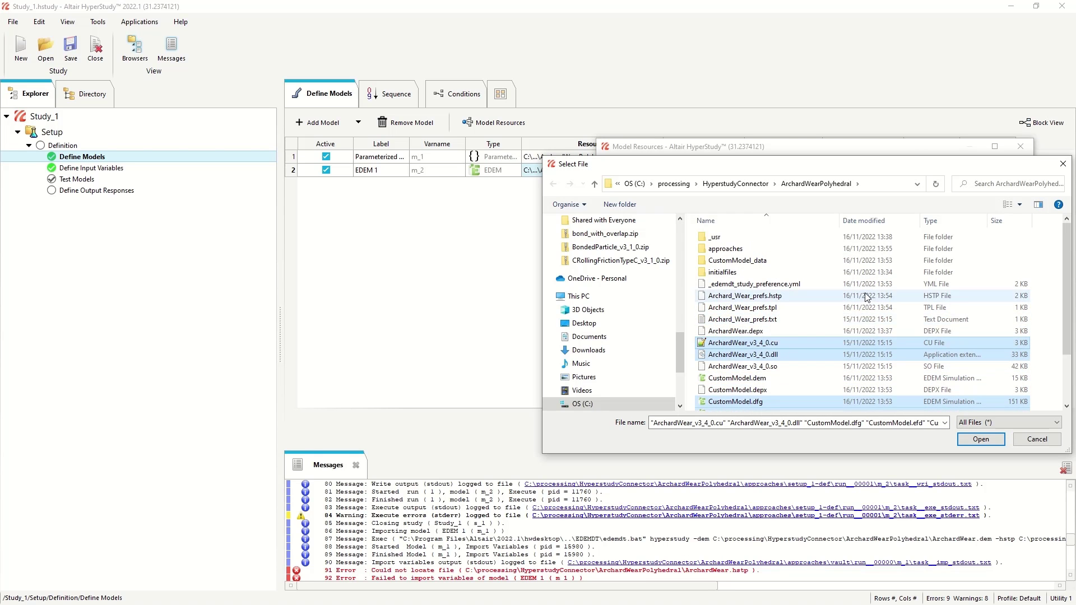
scroll(768, 325, "down", 2)
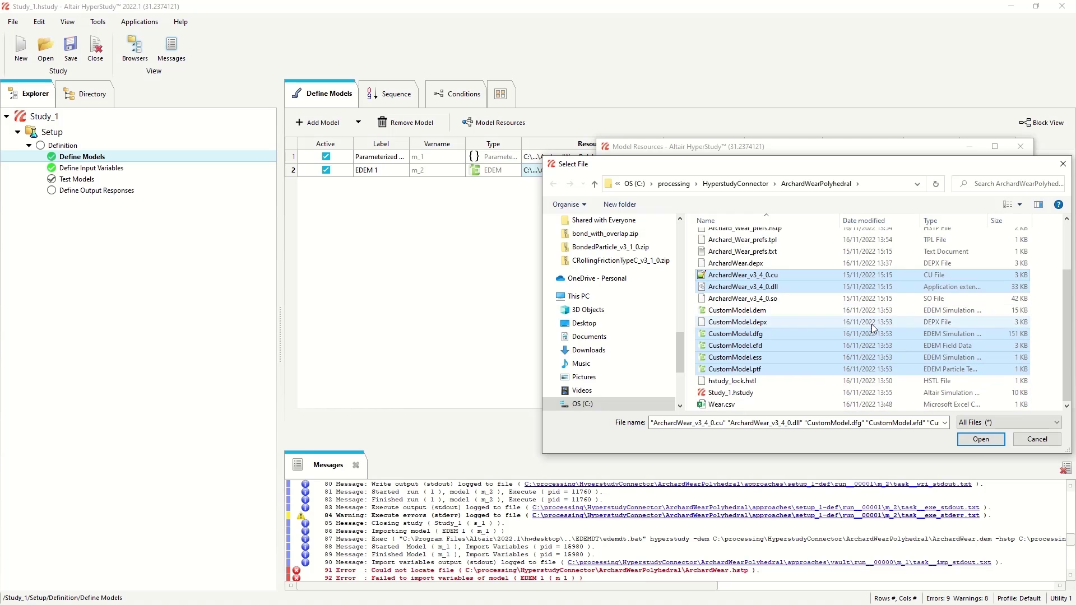
left_click(976, 441)
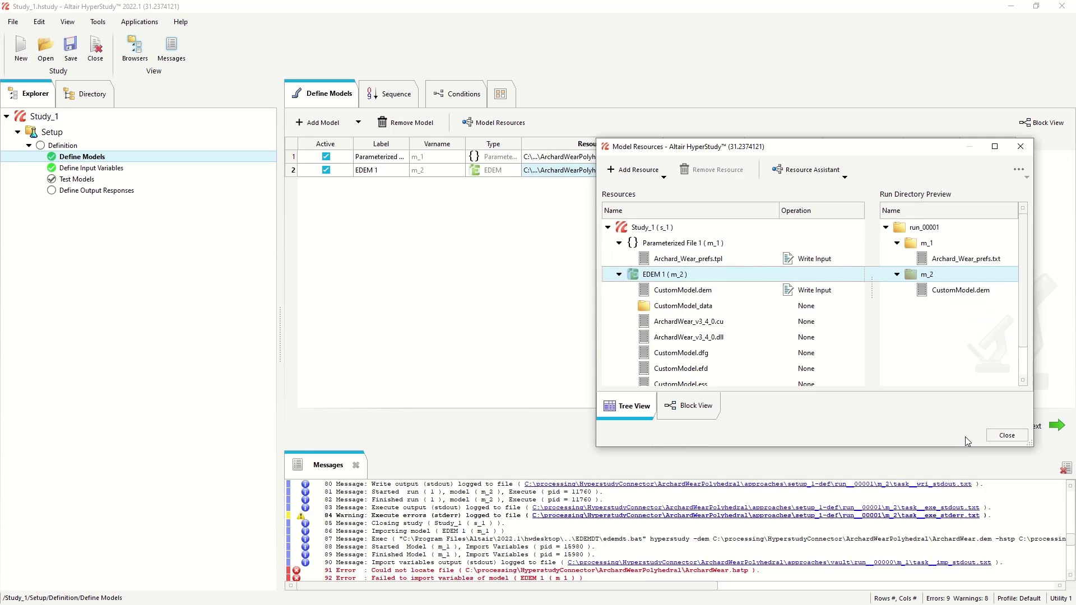
Step: Set the operation for CustomModel_data and the six files to Copy
scroll(762, 331, "down", 1)
left_click(695, 275)
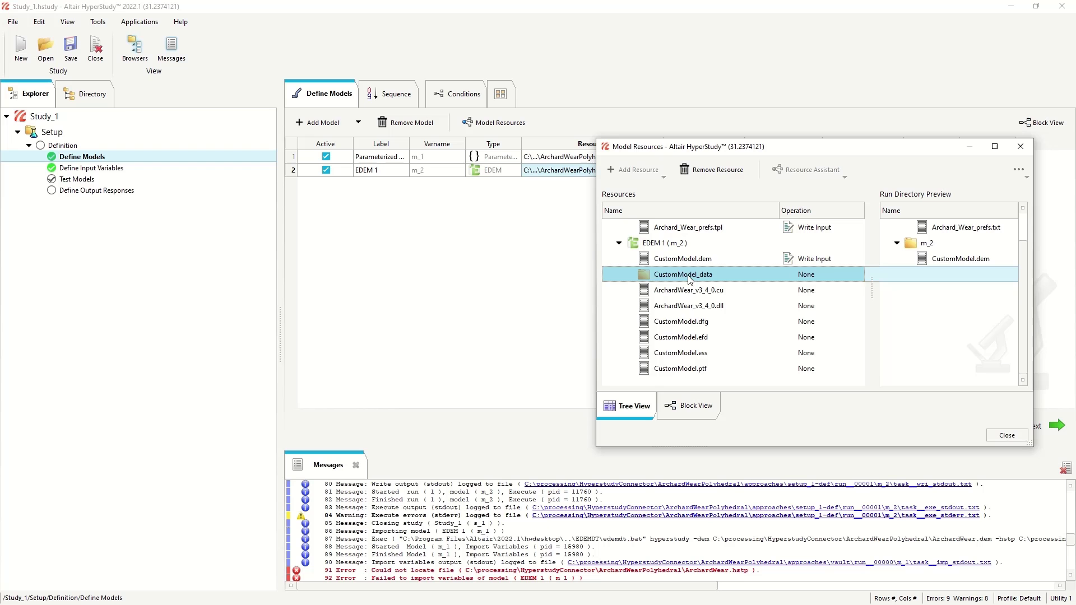
left_click(683, 368, "shift")
right_click(683, 326)
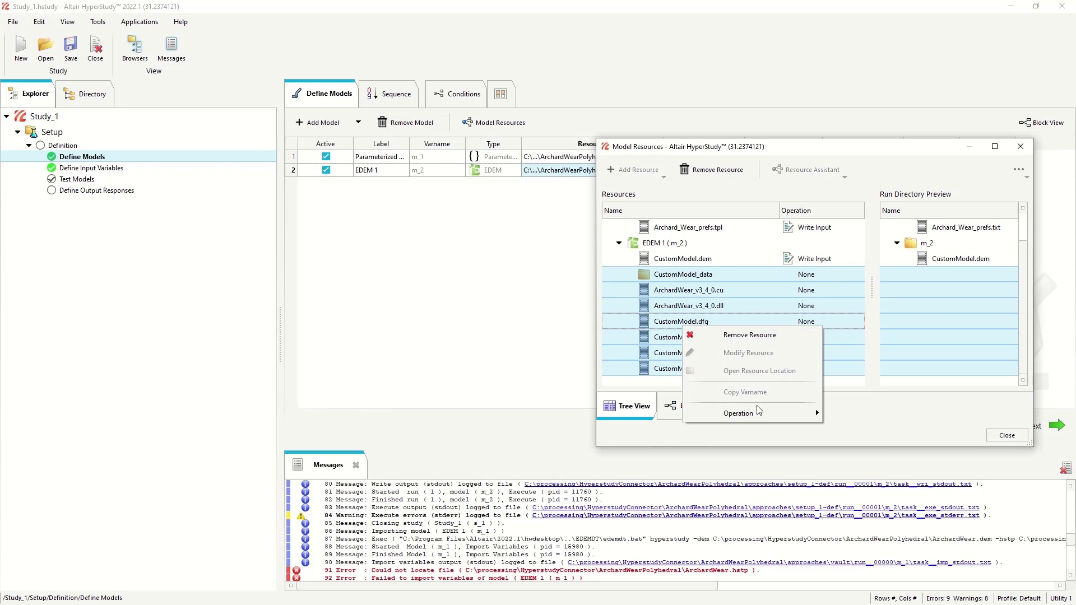
mouse_move(760, 413)
left_click(871, 432)
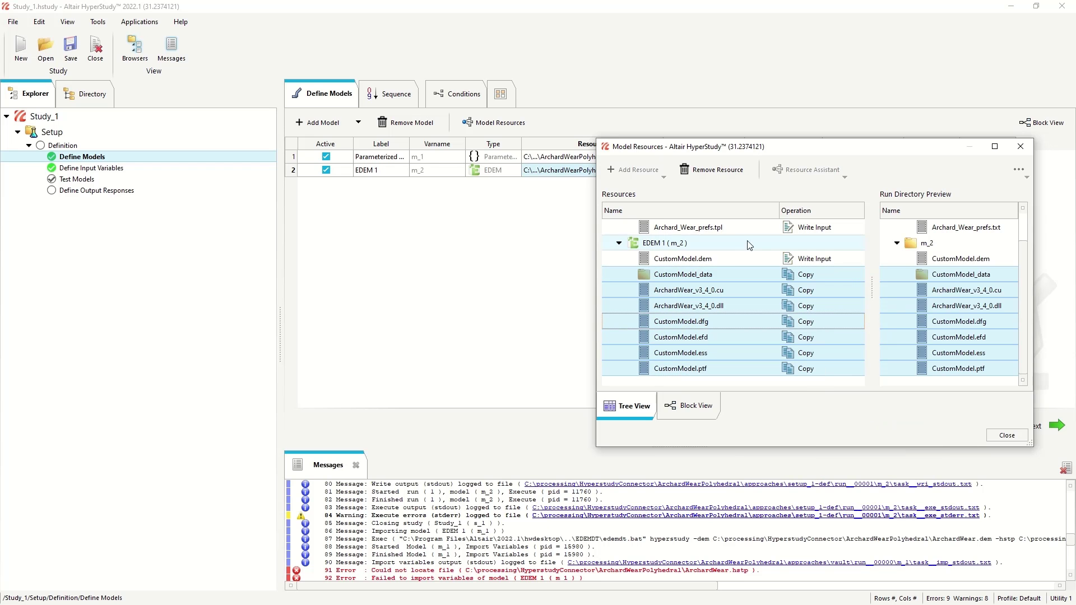
scroll(762, 249, "up", 1)
left_click(683, 274)
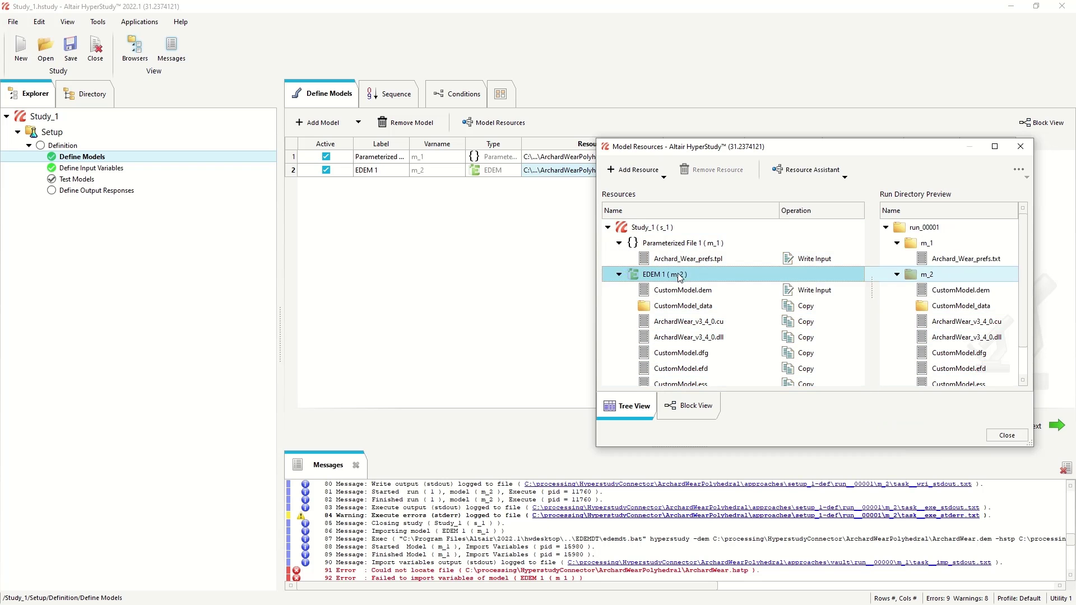
left_click(815, 170)
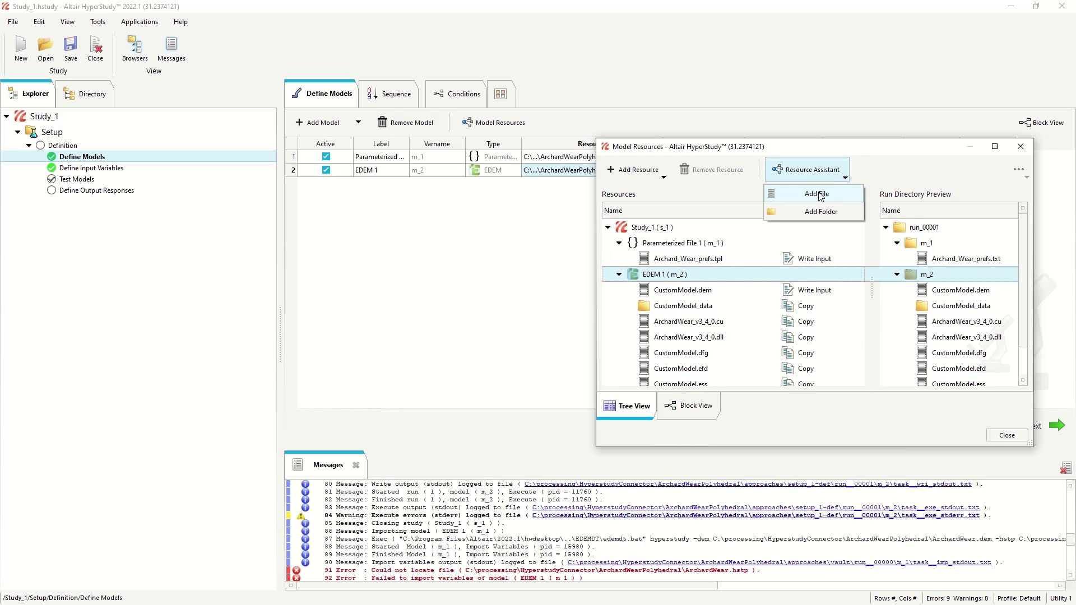
left_click(820, 194)
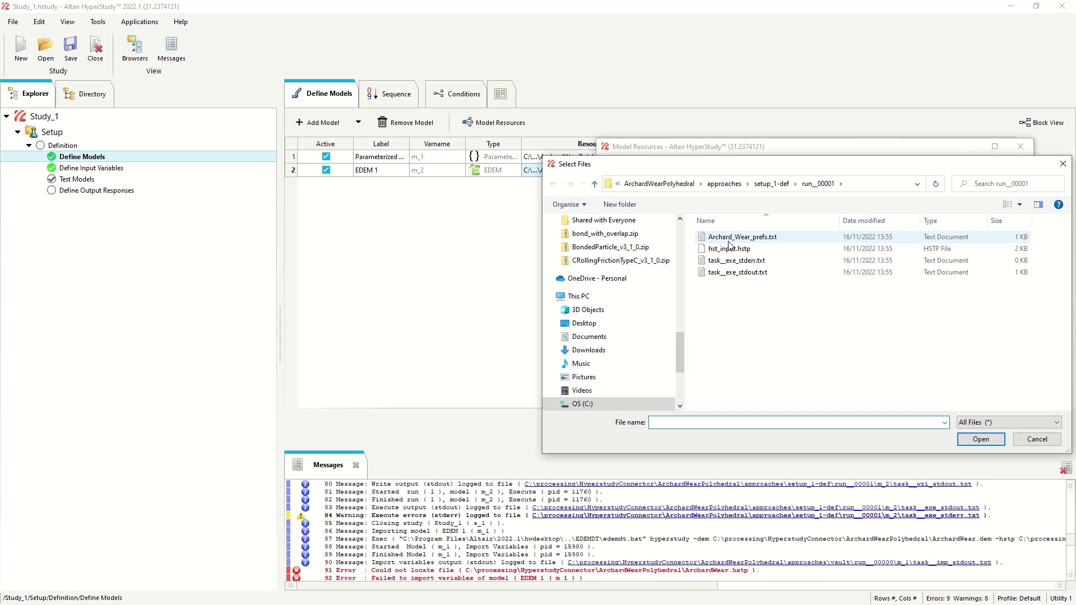
left_click(751, 241)
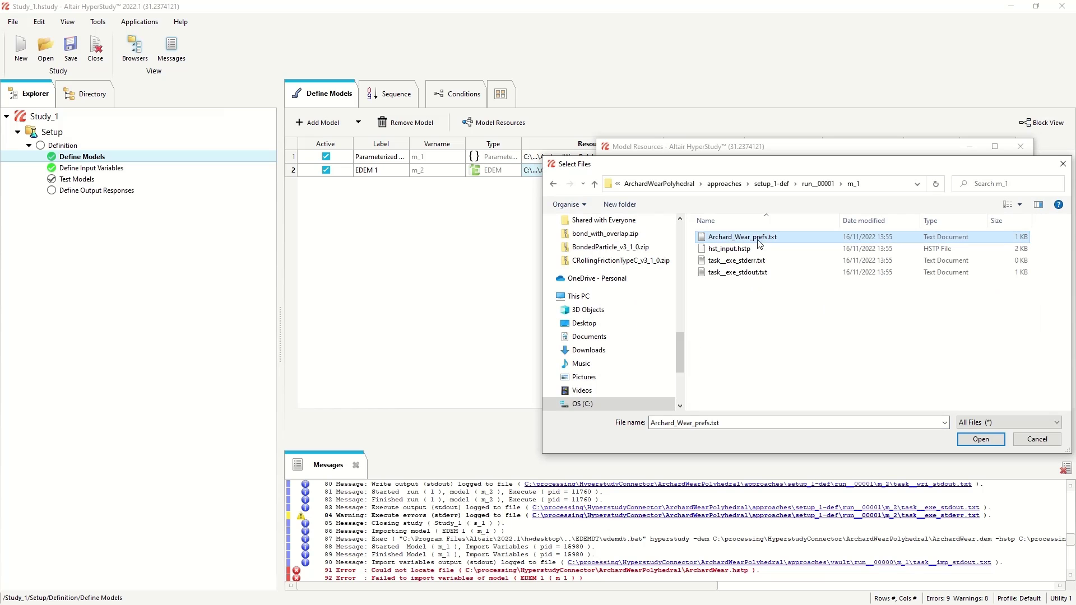
left_click(980, 439)
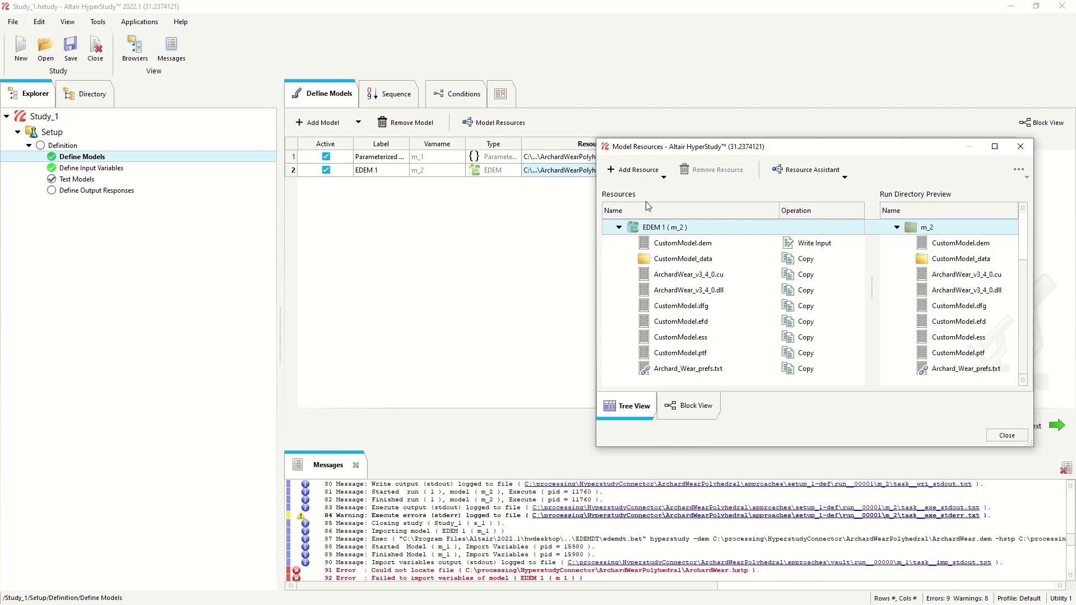
left_click(636, 169)
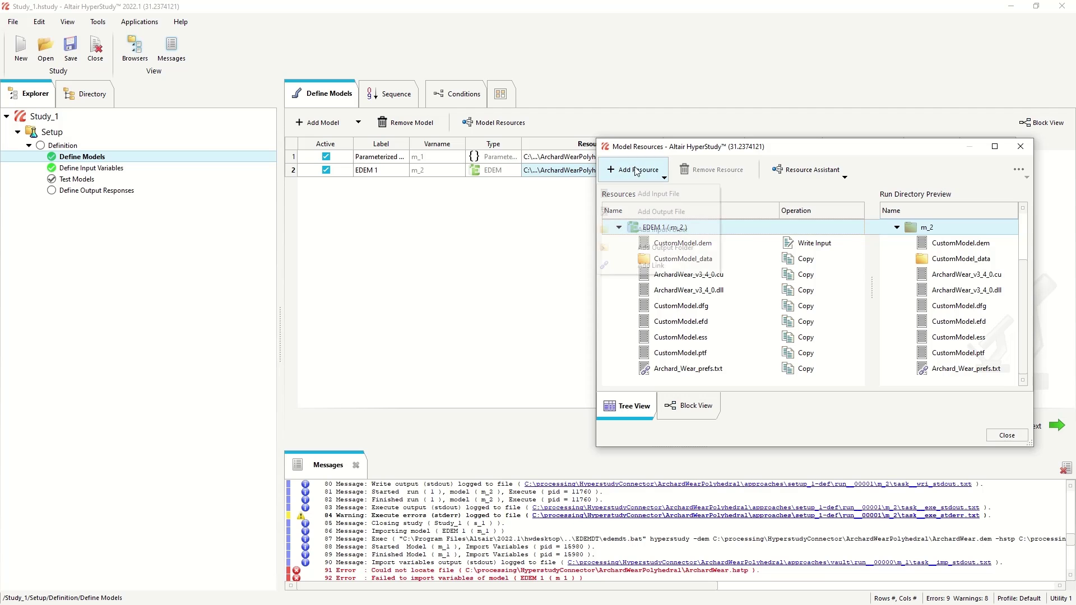
left_click(810, 154)
left_click_drag(739, 147, 668, 127)
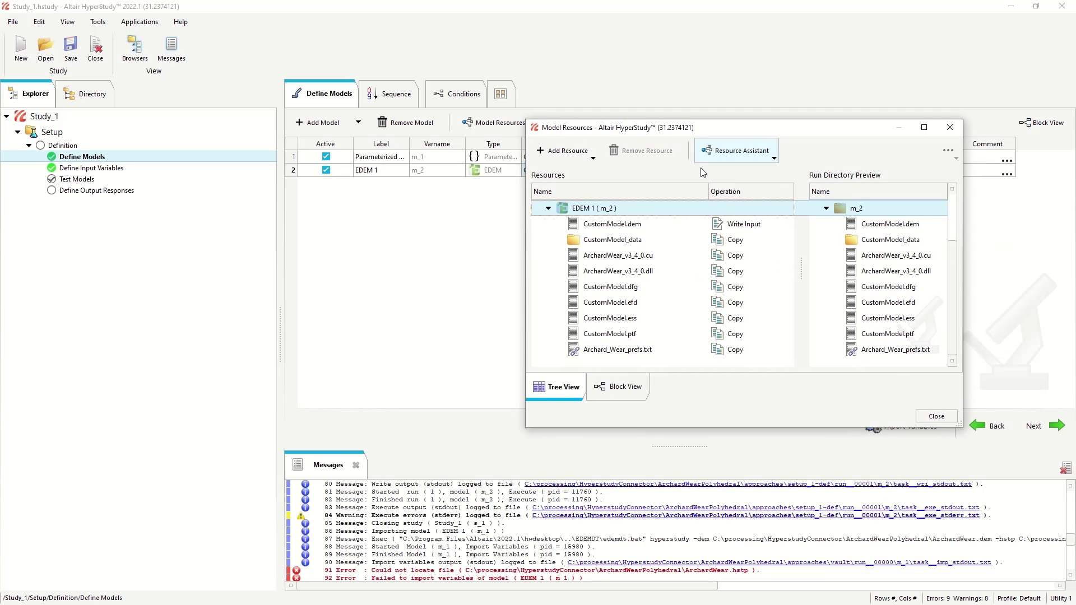
Step: Close Model Resources, advance to Test Models, and run the definition, overwriting existing evaluation files
left_click(936, 417)
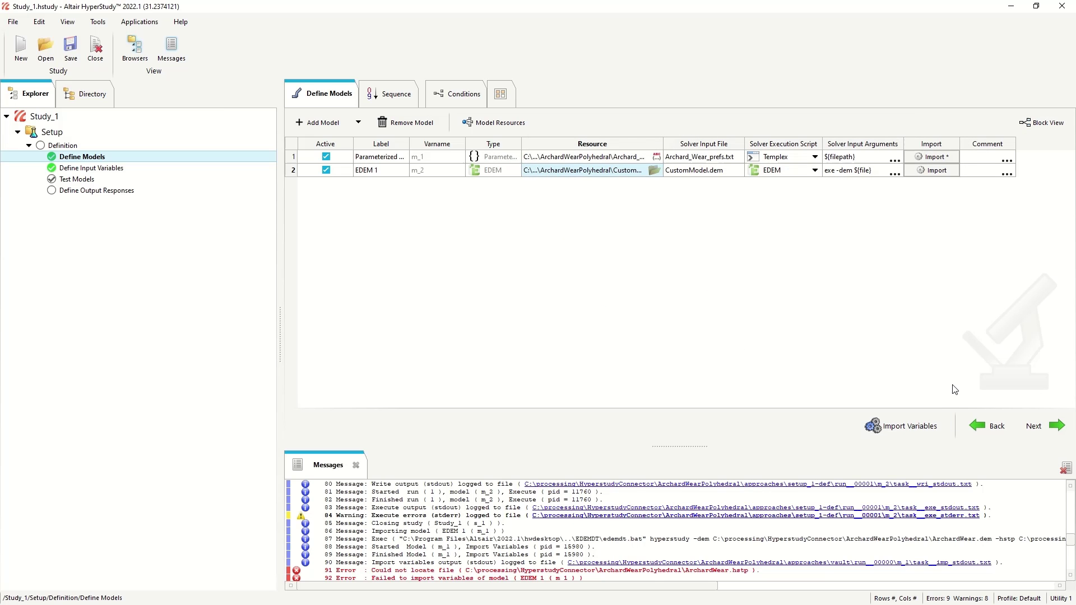
left_click(1040, 430)
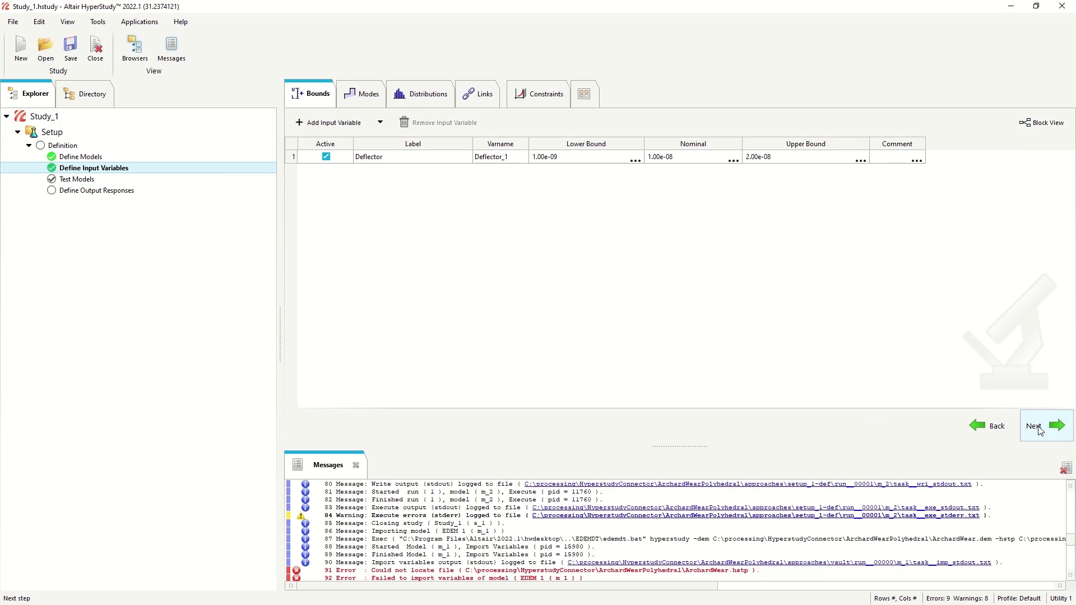
left_click(1040, 430)
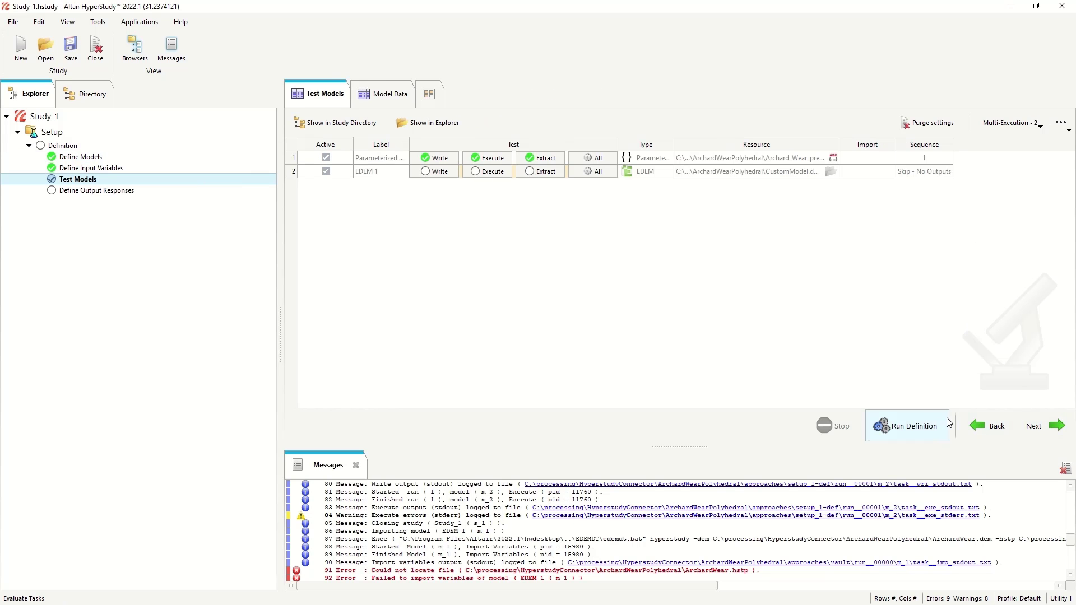
left_click(914, 430)
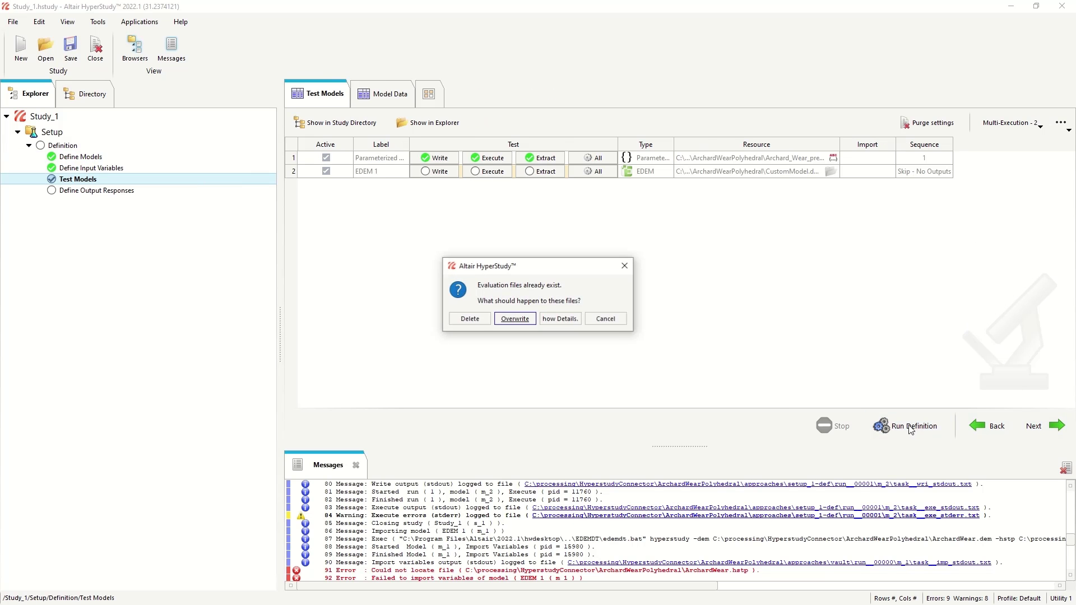
left_click(514, 316)
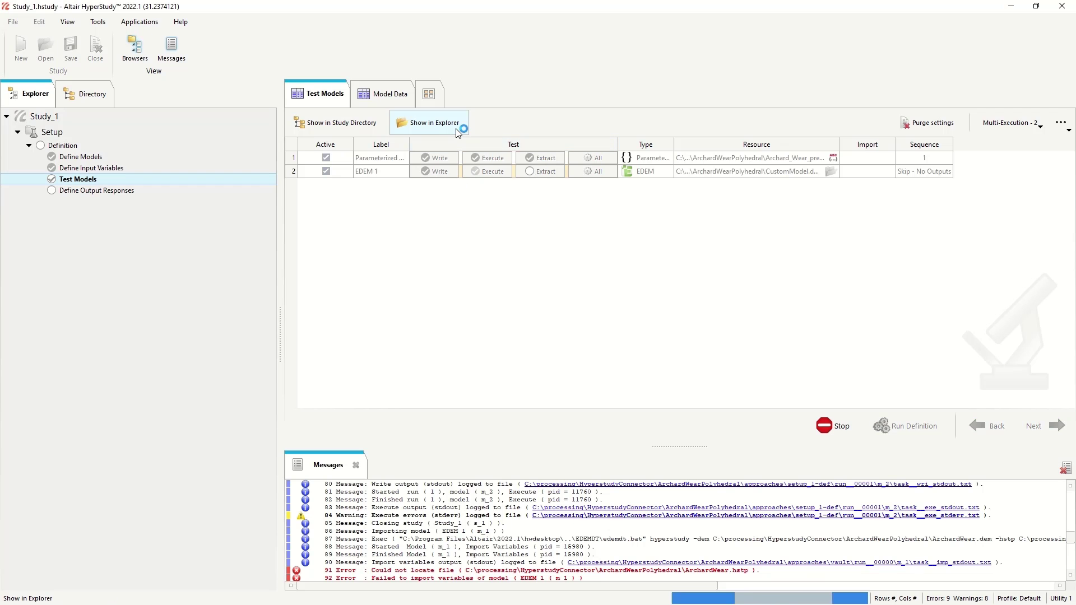
Step: Open run__00001\m_1's Archard_Wear_prefs.txt and confirm Deflector is 1.0e-08
left_click(429, 123)
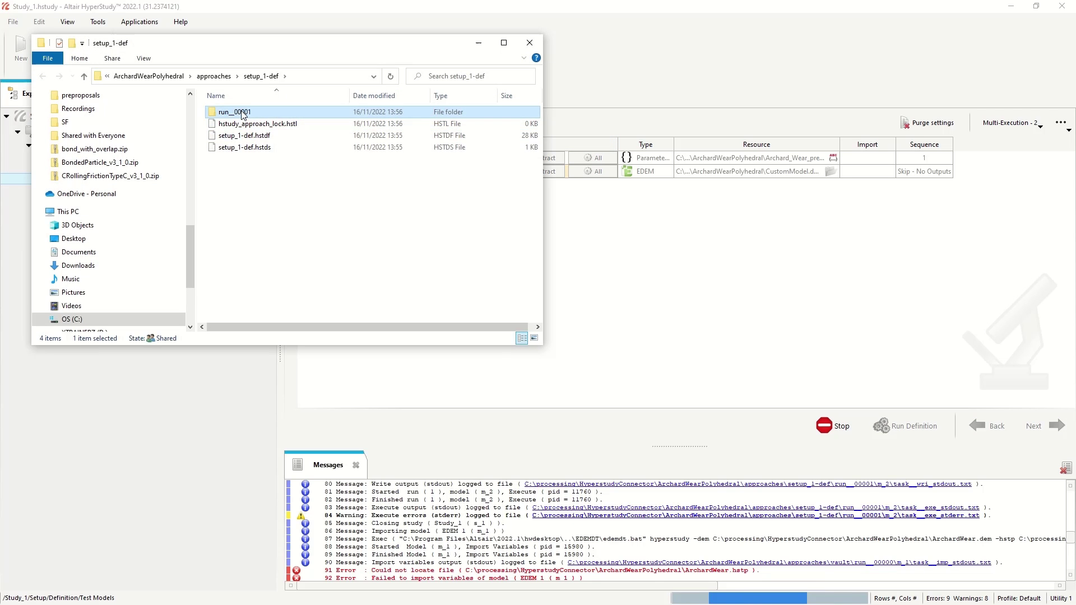
double_click(236, 112)
double_click(244, 113)
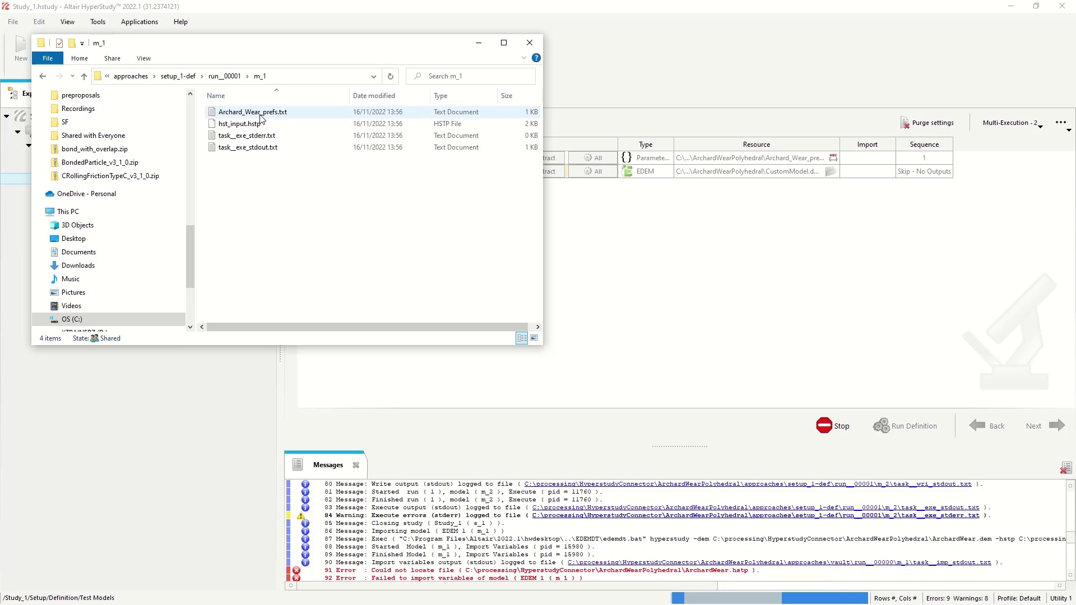
double_click(242, 112)
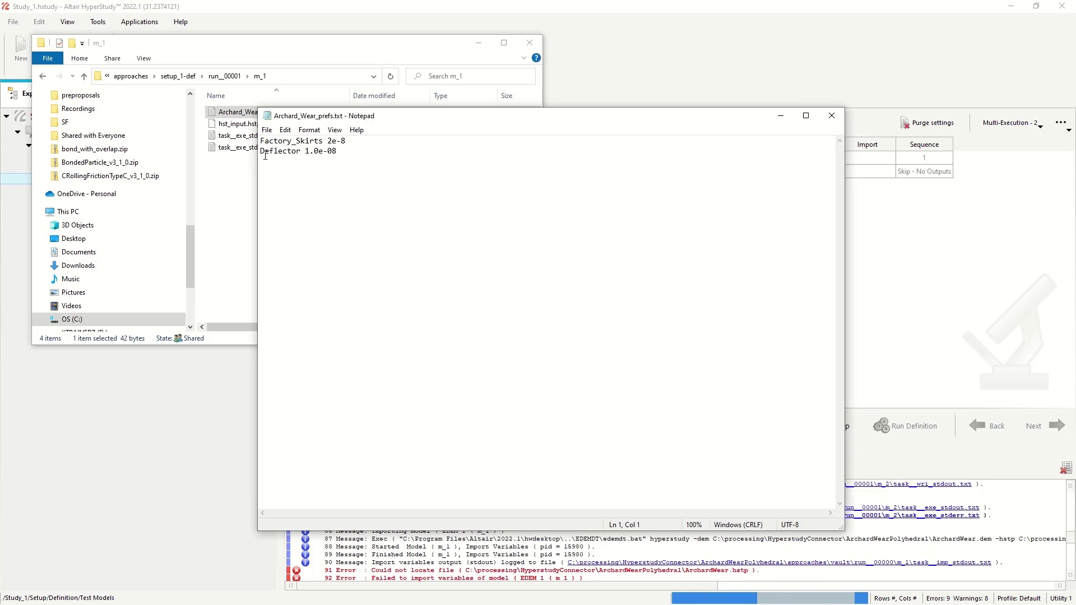
left_click(832, 116)
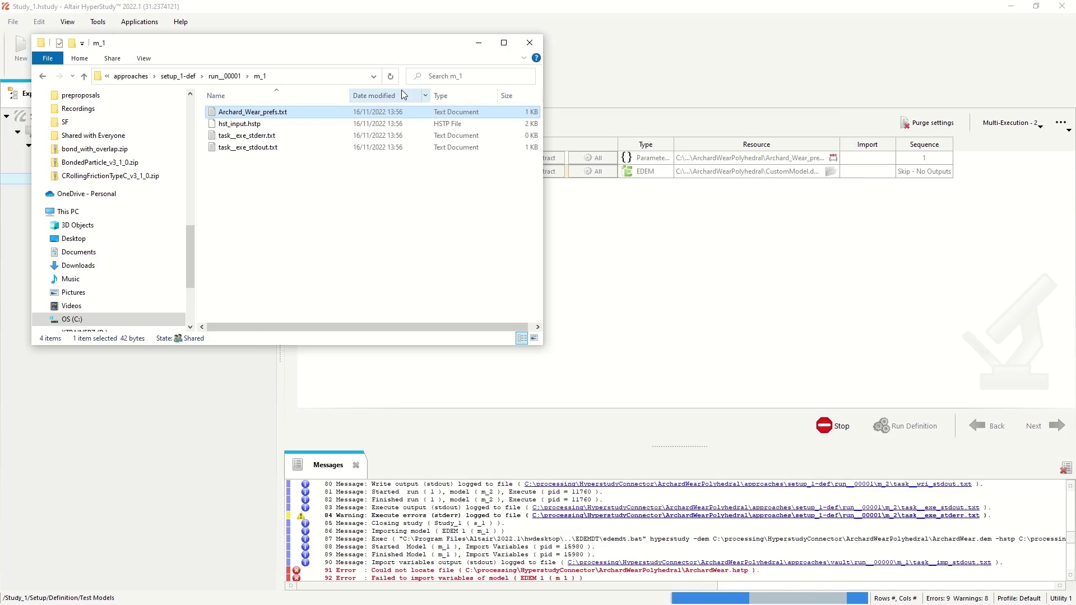
Step: Confirm m_2's Archard_Wear_prefs.txt also lists Deflector 1.0e-08, then close Explorer
left_click(230, 76)
double_click(224, 124)
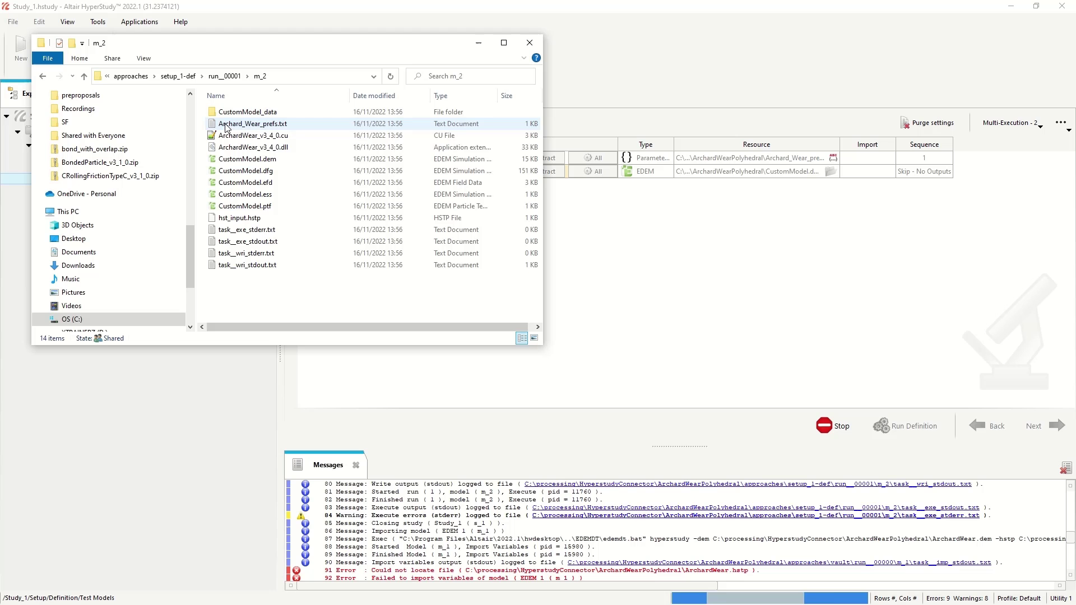
double_click(258, 124)
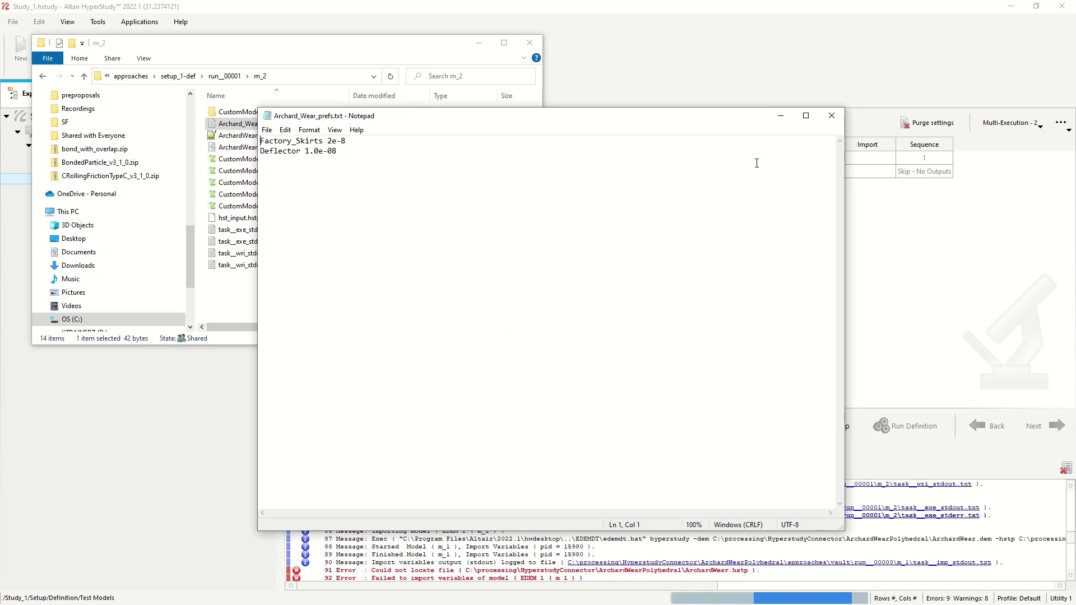
left_click(832, 116)
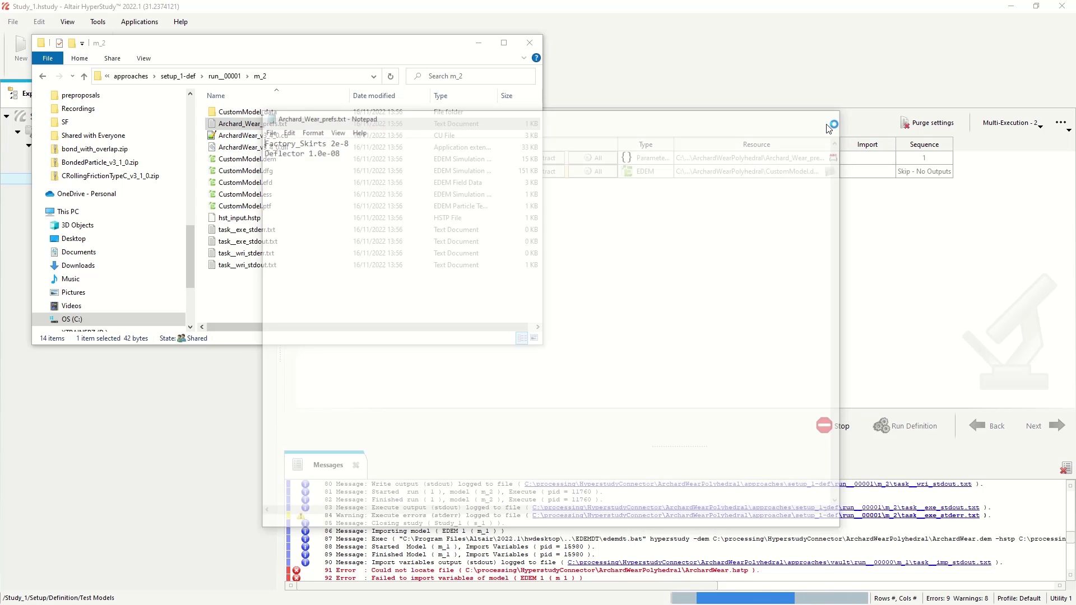
left_click(529, 42)
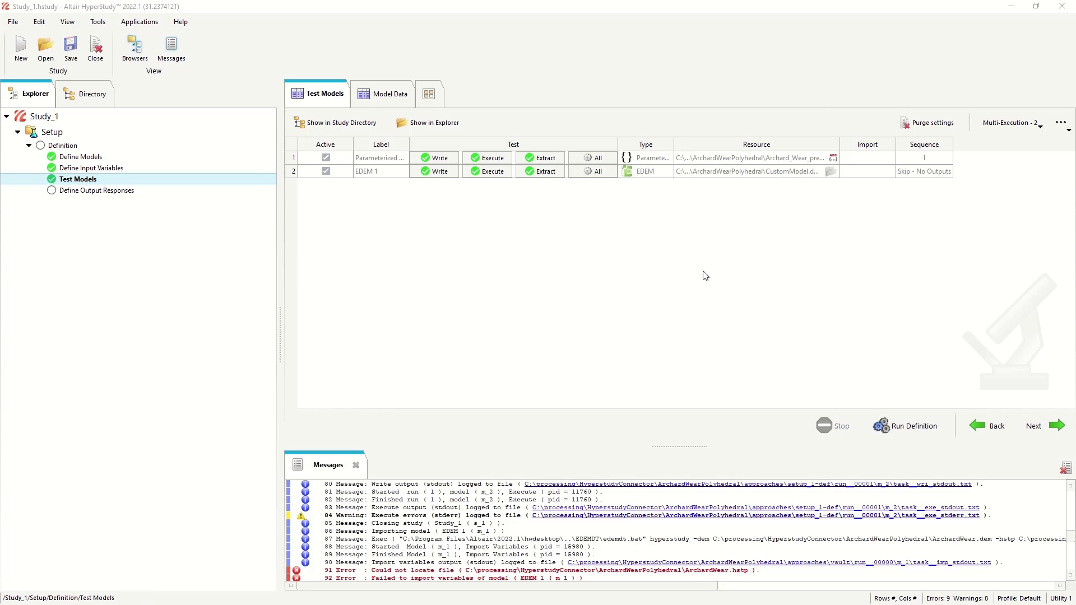
Step: Find Wear.csv in run__00001\m_2, close Explorer, and advance to Define Output Responses
left_click(432, 123)
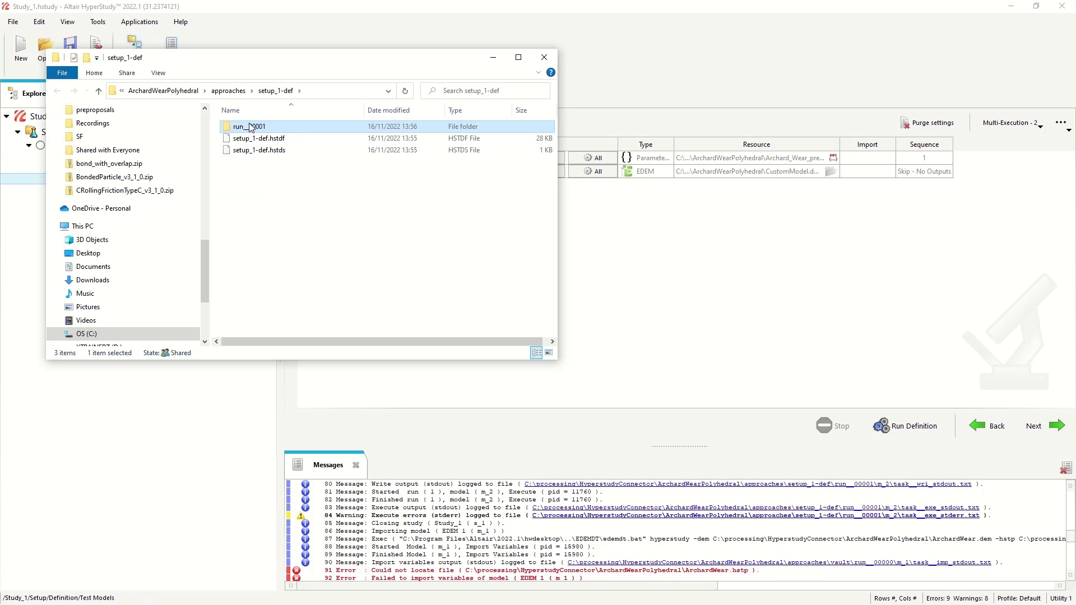
double_click(251, 128)
double_click(271, 138)
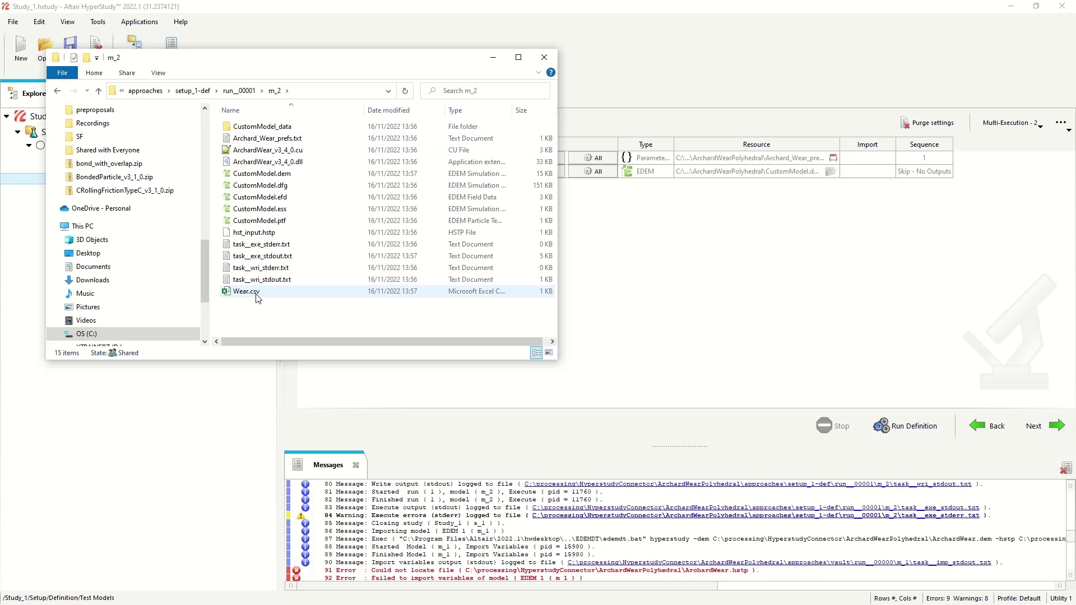
left_click(544, 58)
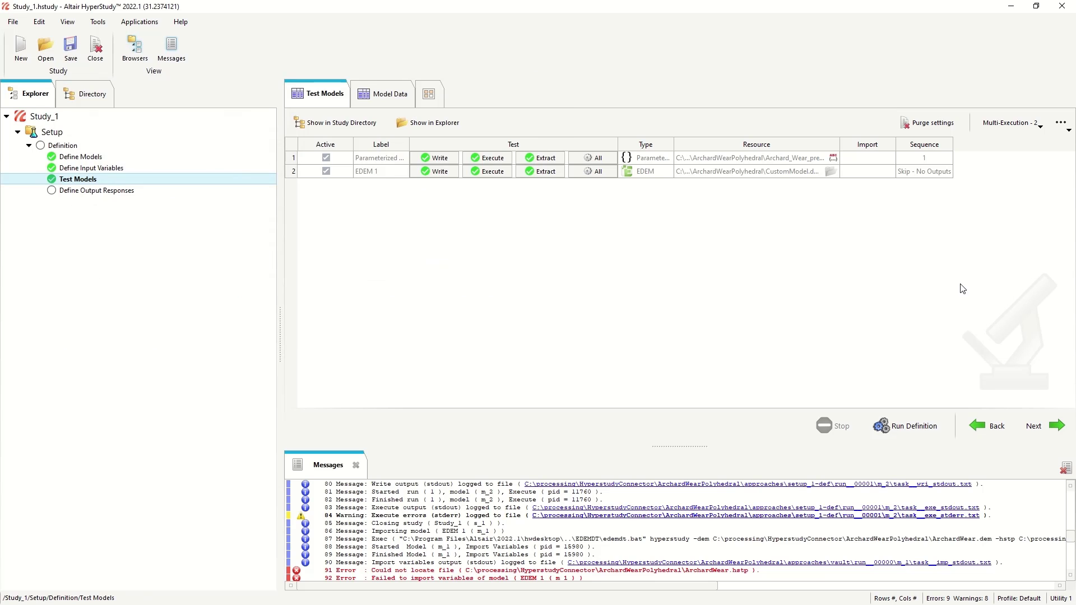
left_click(1051, 429)
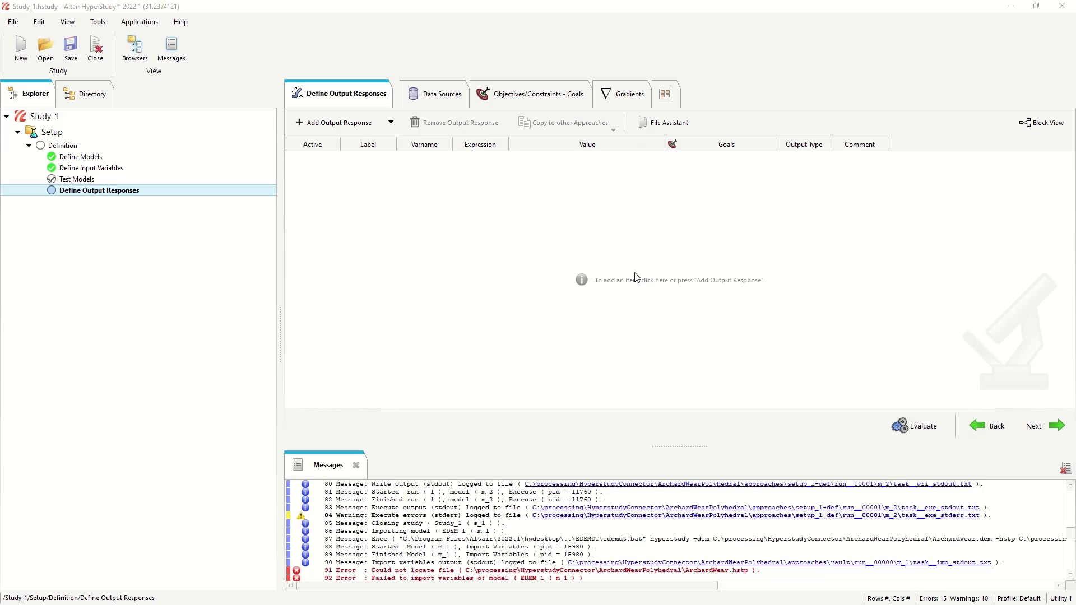
Step: Add Response 1 and point Data Source 1 at Wear.csv in the m_2 folder
left_click(362, 128)
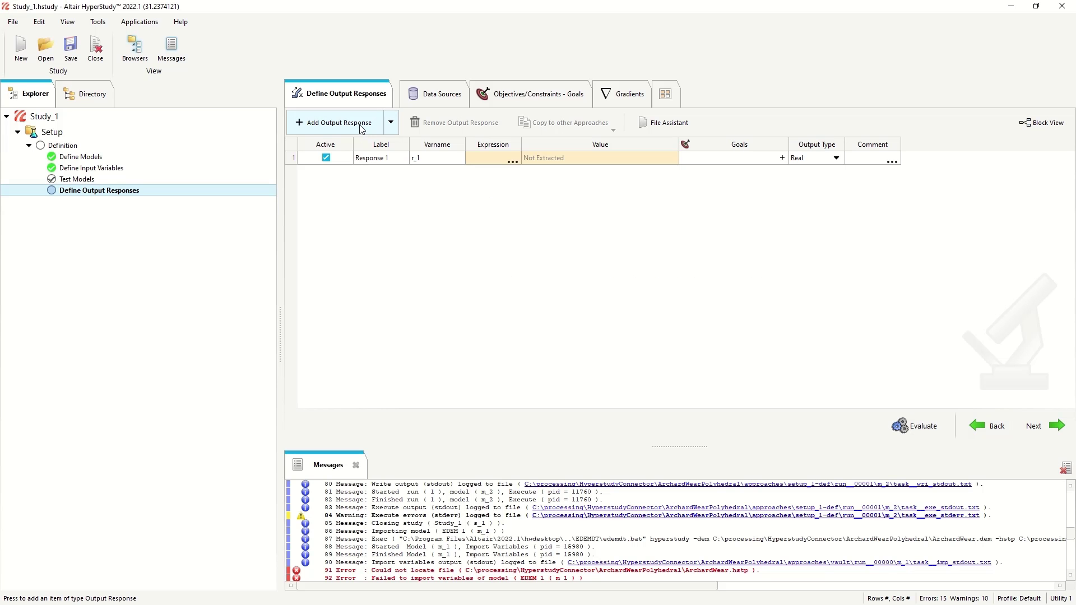
left_click(513, 163)
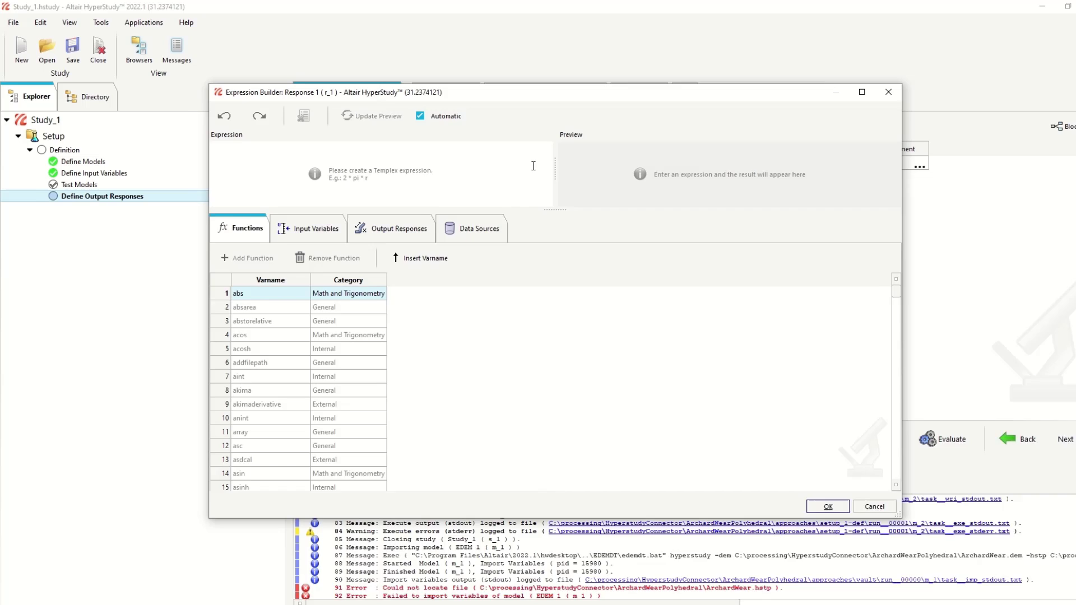
left_click(460, 232)
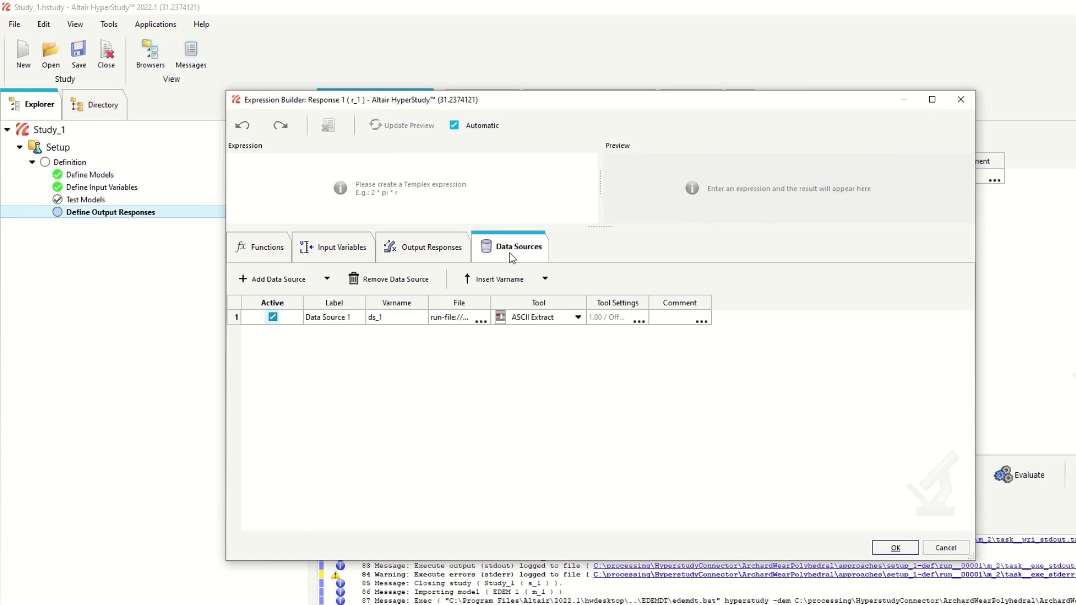
left_click(456, 318)
left_click(480, 321)
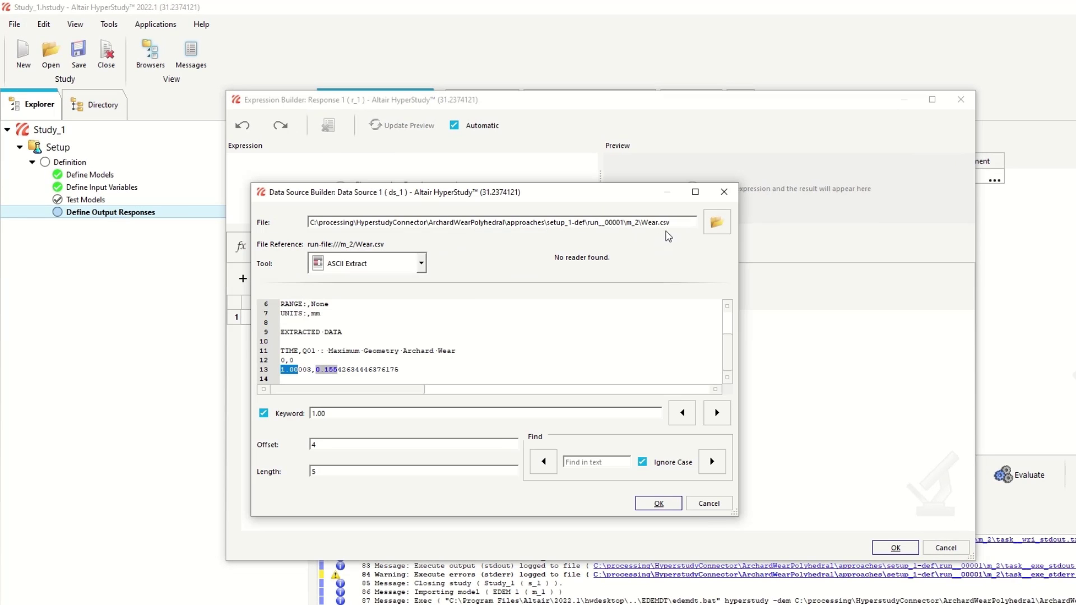
left_click(718, 224)
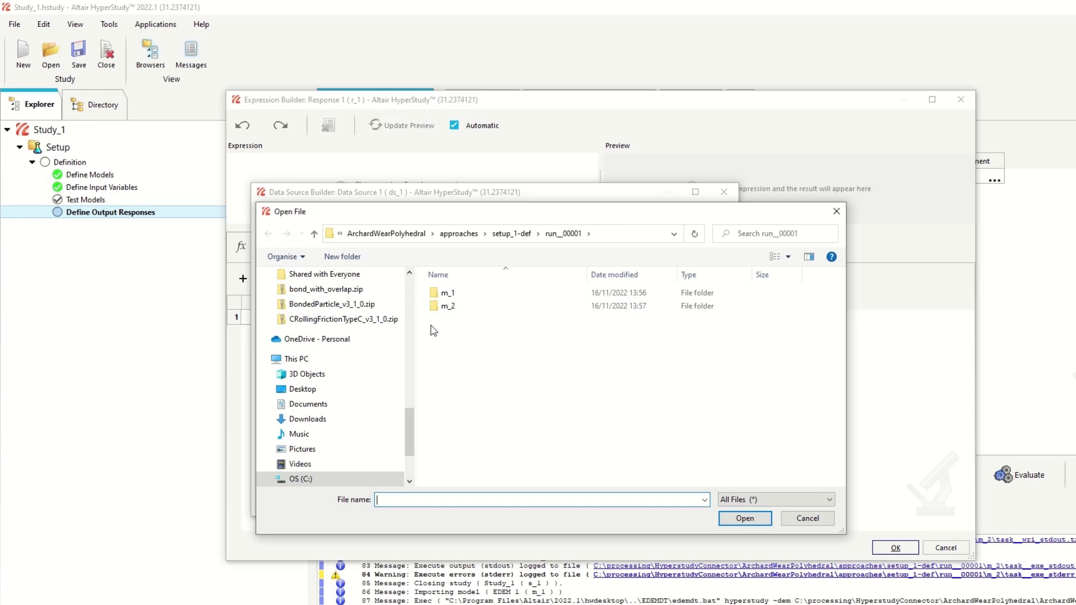
double_click(443, 309)
double_click(455, 477)
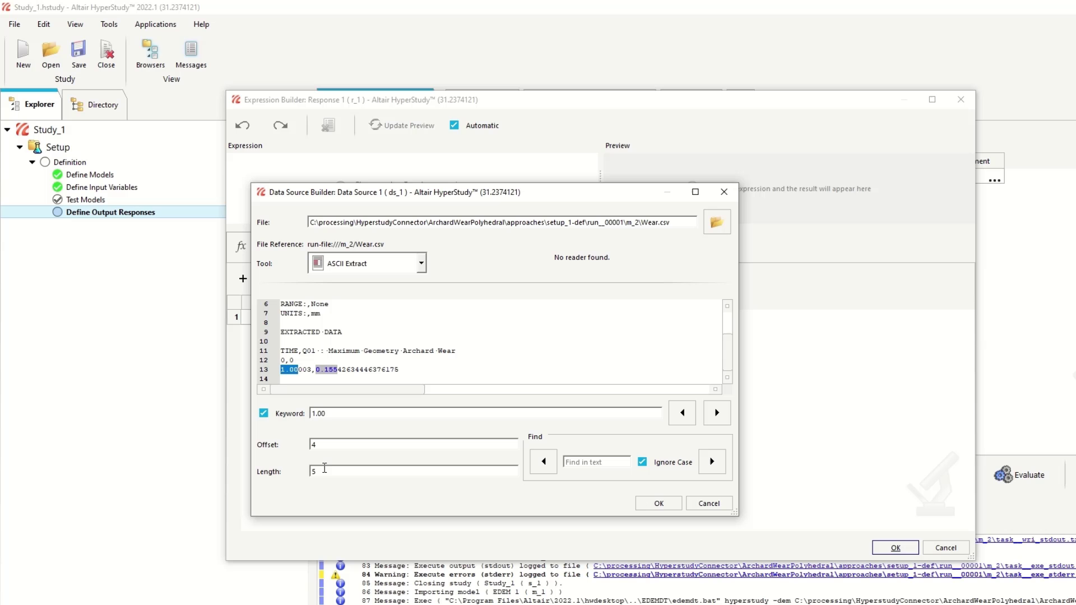
Step: Set the extraction Length to 5, use expression ds_1[0], and evaluate to 0.1550000
left_click_drag(324, 468, 301, 467)
key("BackSpace")
type("5")
left_click(650, 505)
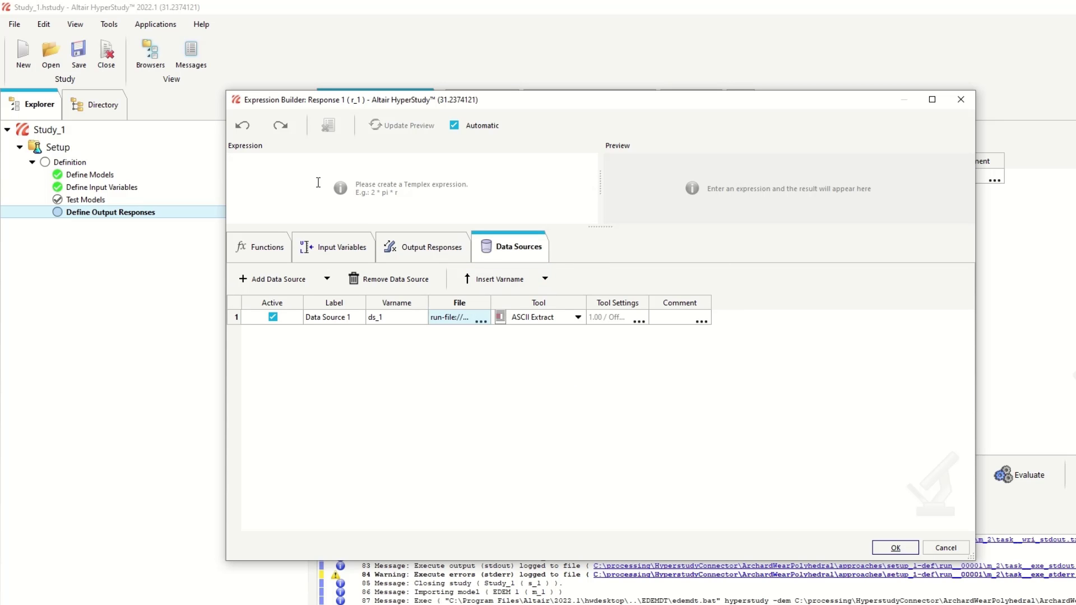
type("ds_1")
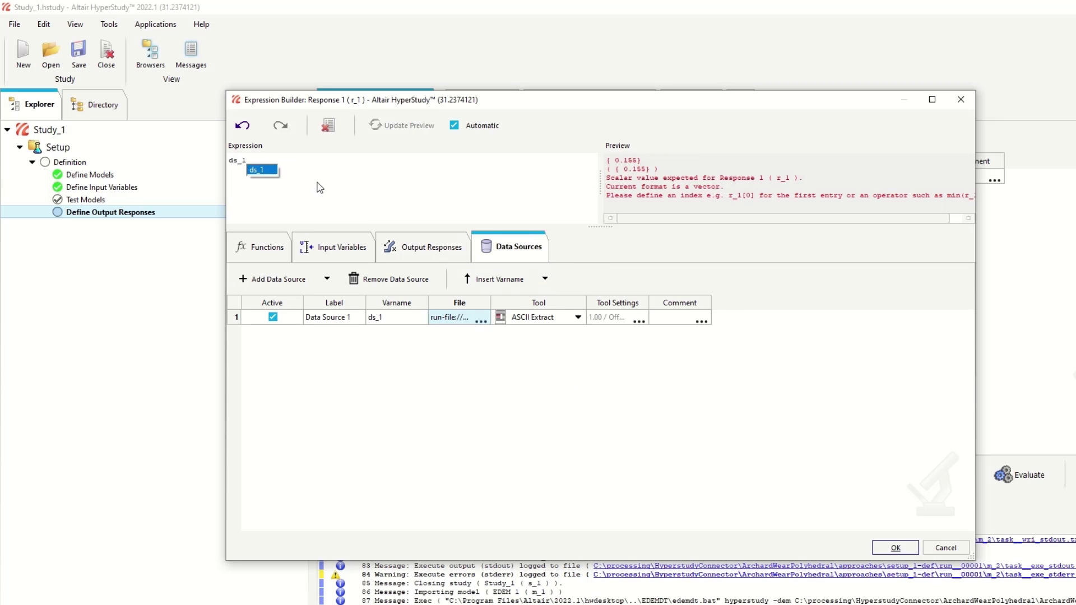
type("[0]")
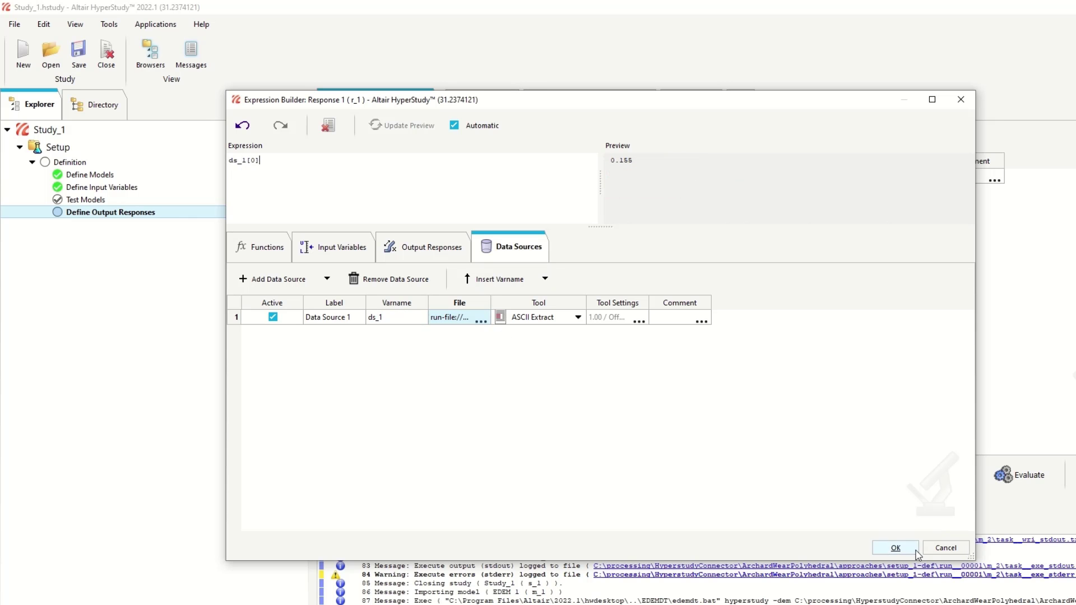
left_click(897, 548)
left_click(988, 471)
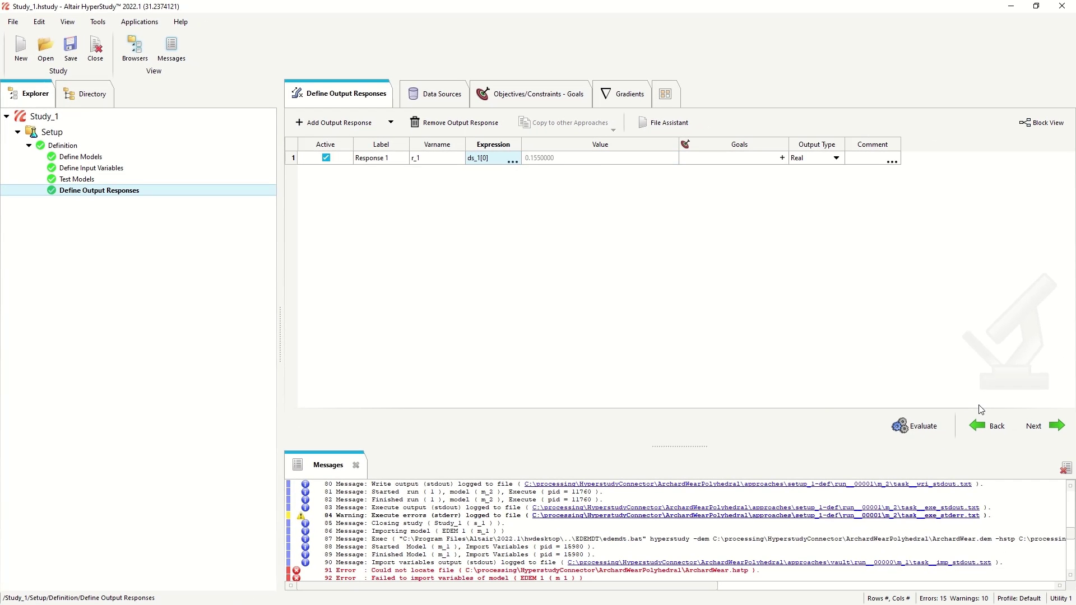
Step: Add a DOE 1 approach with its definition taken from Setup
right_click(1050, 430)
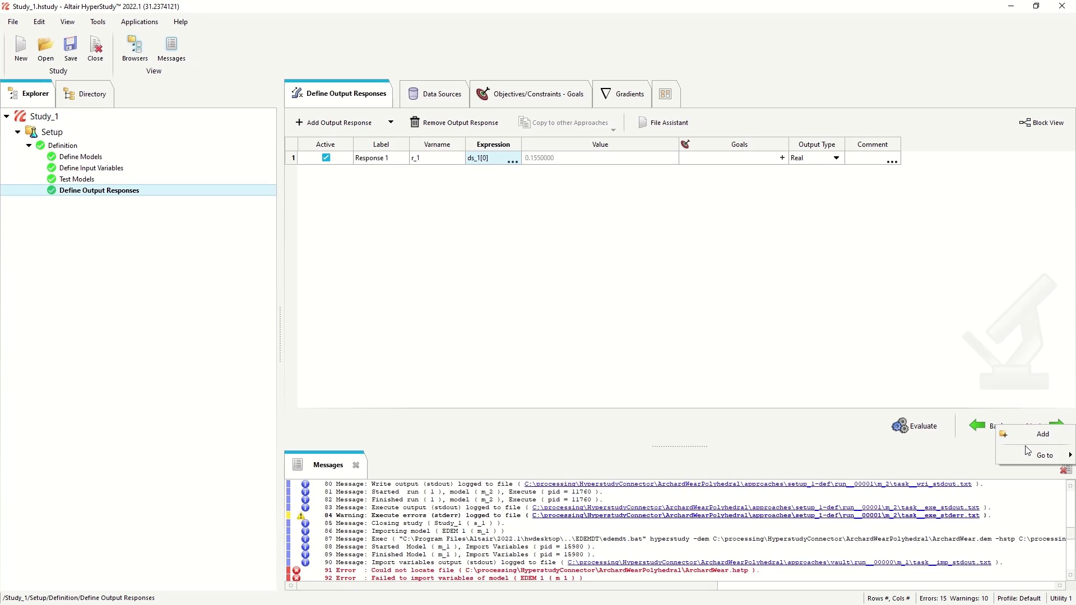
left_click(1034, 435)
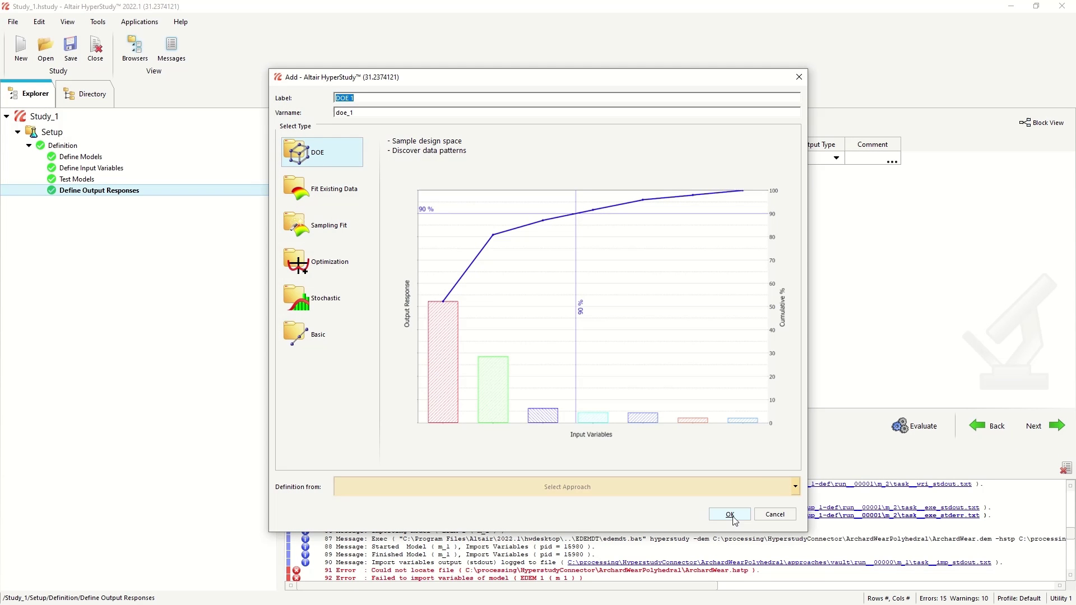
left_click(781, 489)
left_click(525, 517)
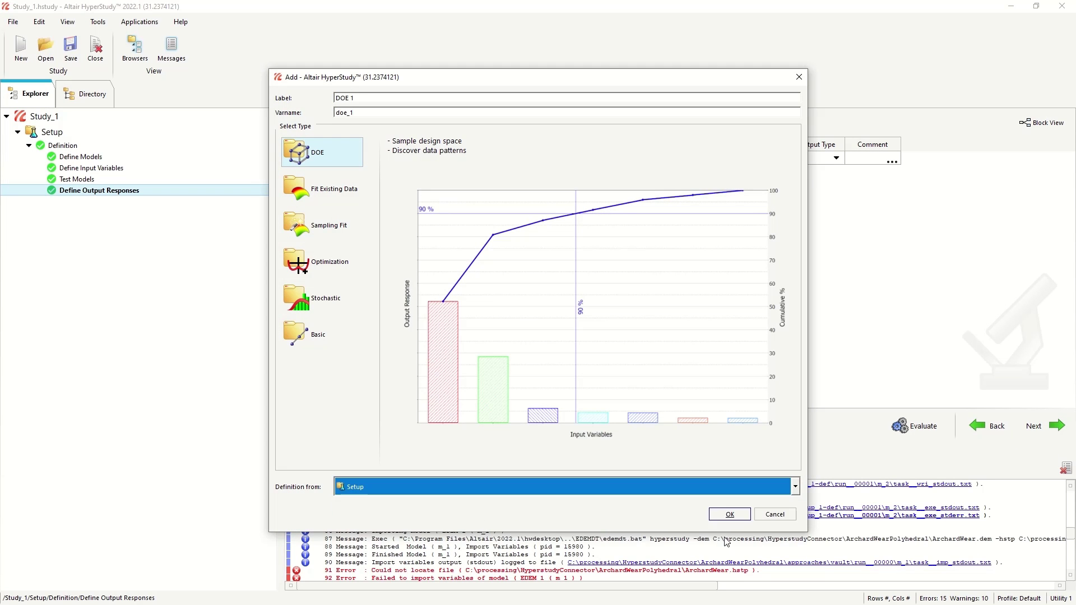
left_click(729, 515)
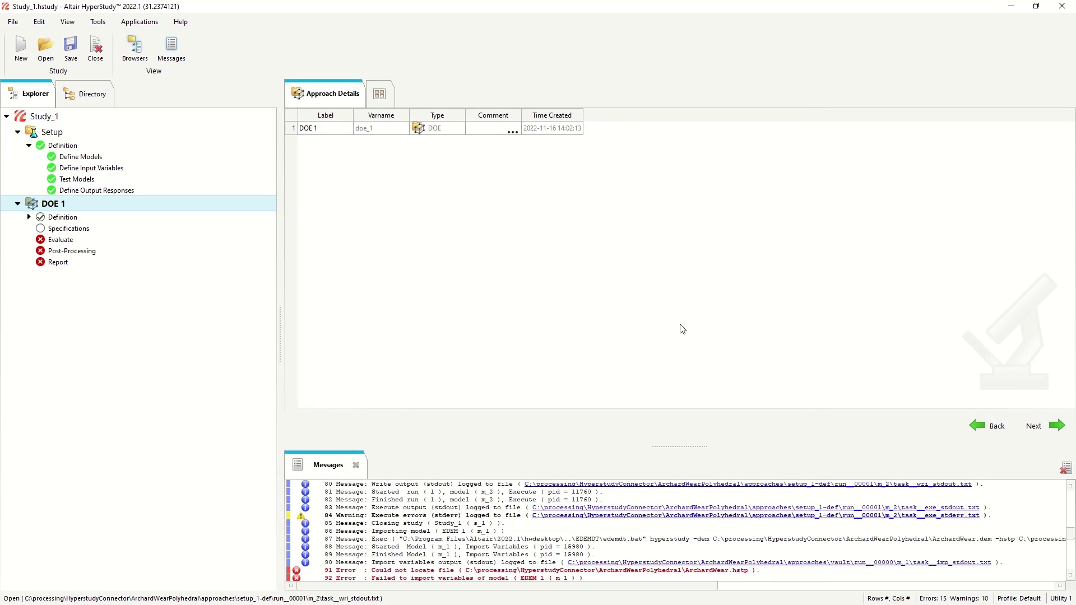
Step: Apply the 4-run Mels design specification and set Multi-Execution to 1
left_click(1034, 427)
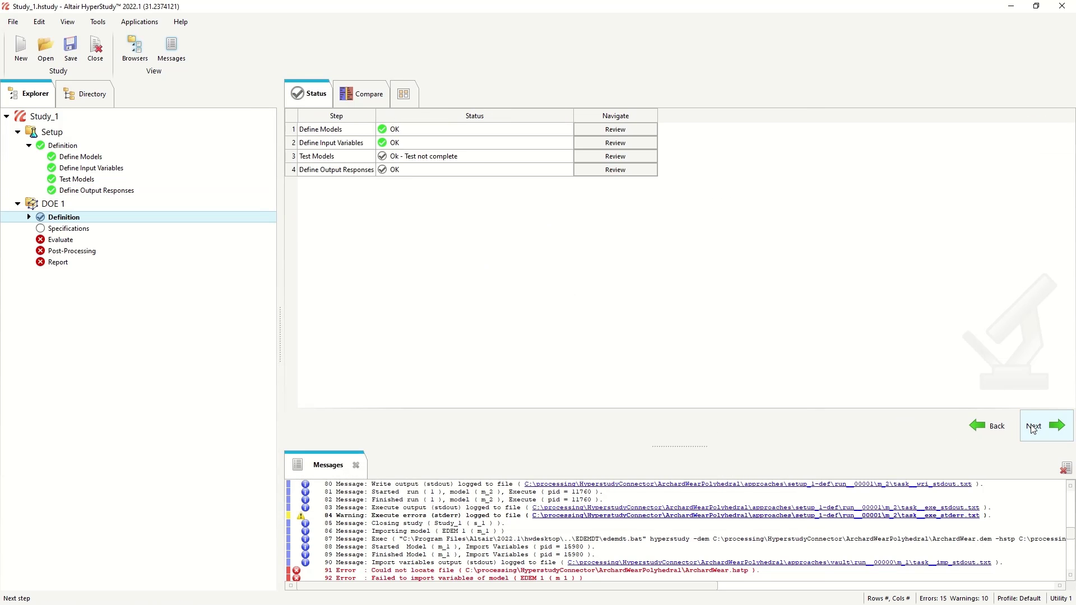
left_click(1034, 427)
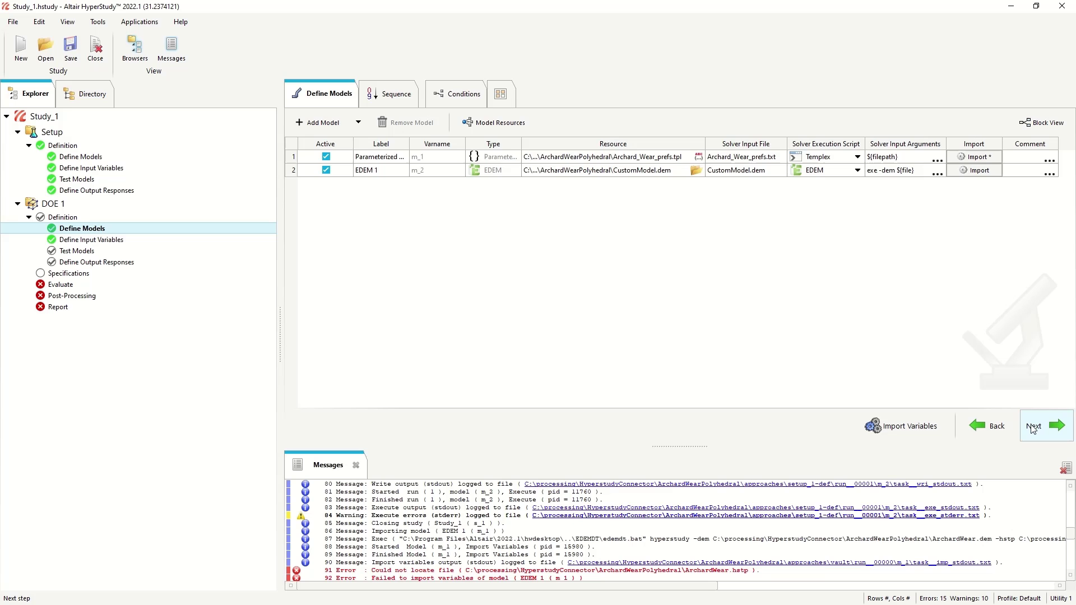
left_click(1034, 427)
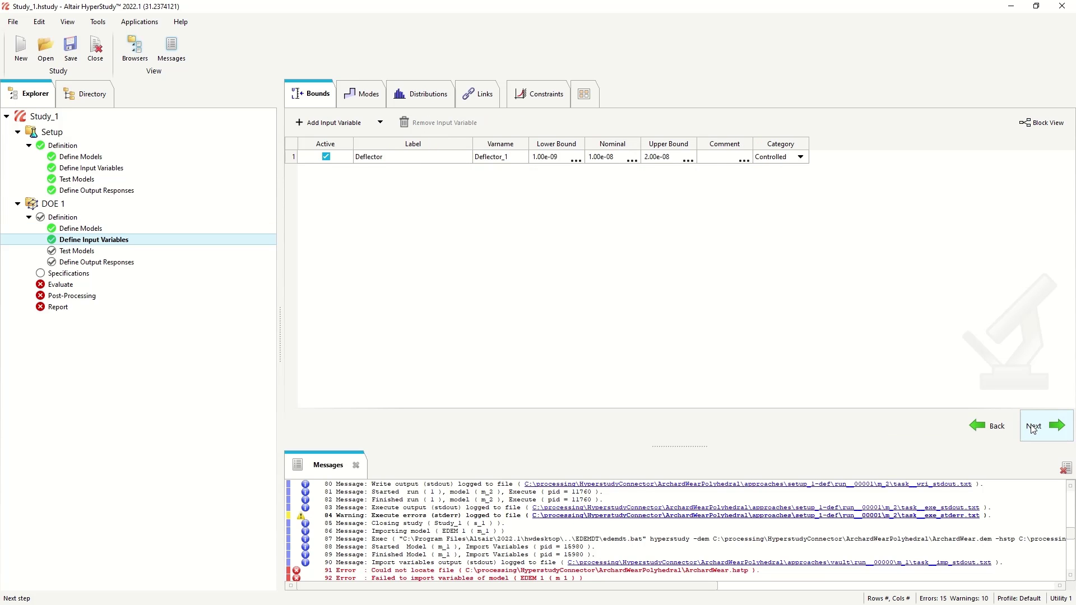
left_click(1034, 427)
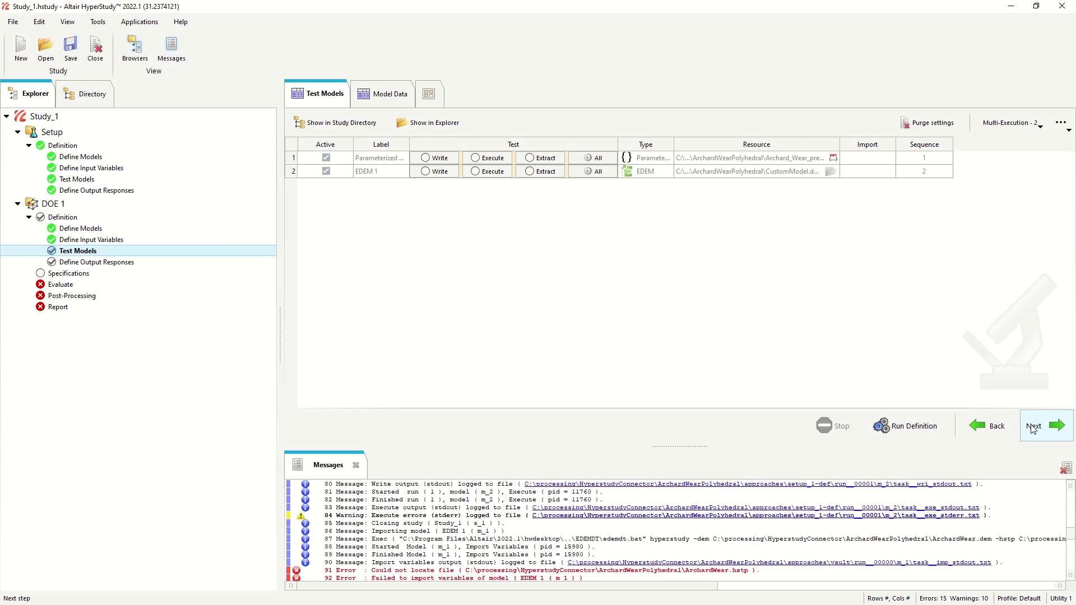
left_click(1034, 427)
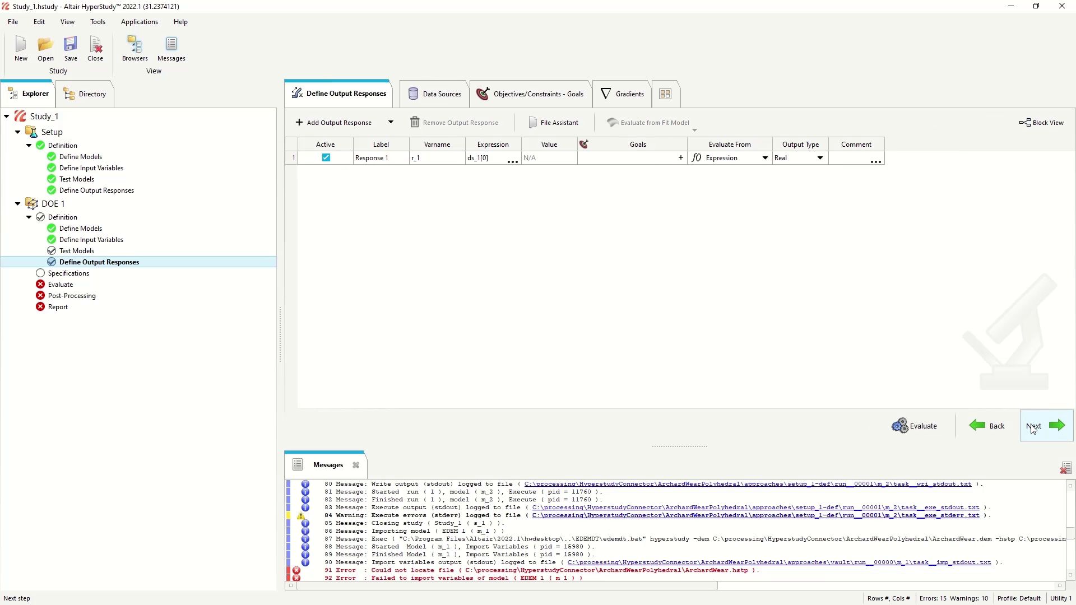
left_click(1034, 427)
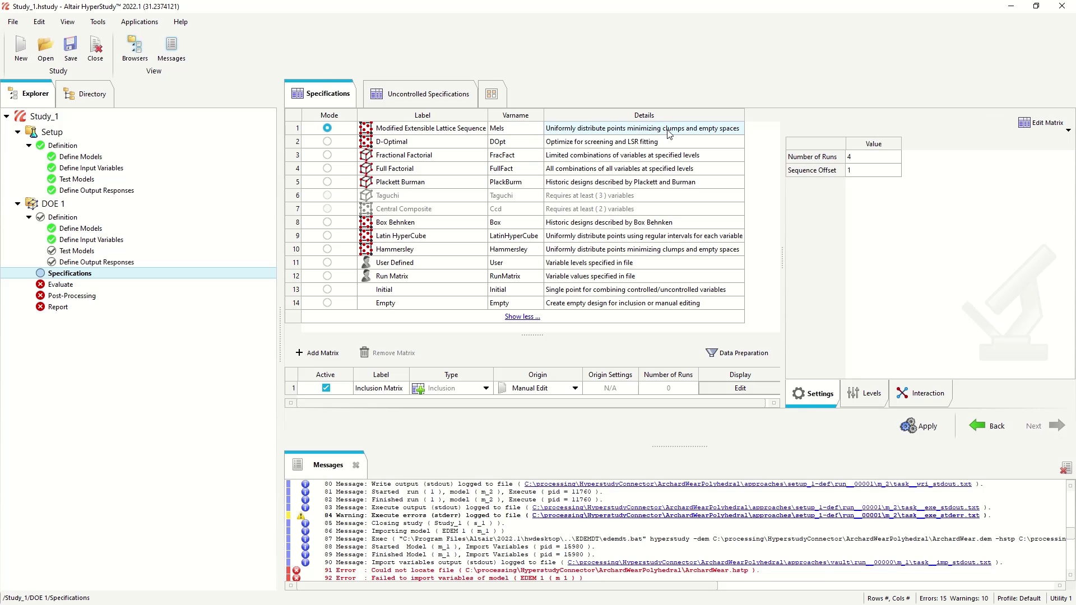
left_click(922, 426)
left_click(1044, 427)
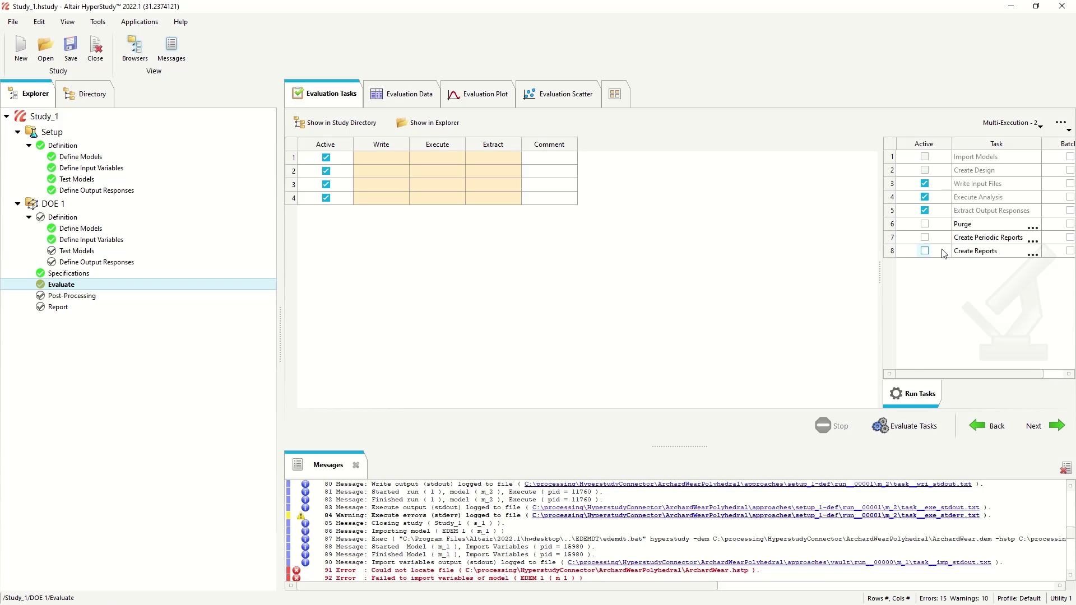
left_click(1025, 125)
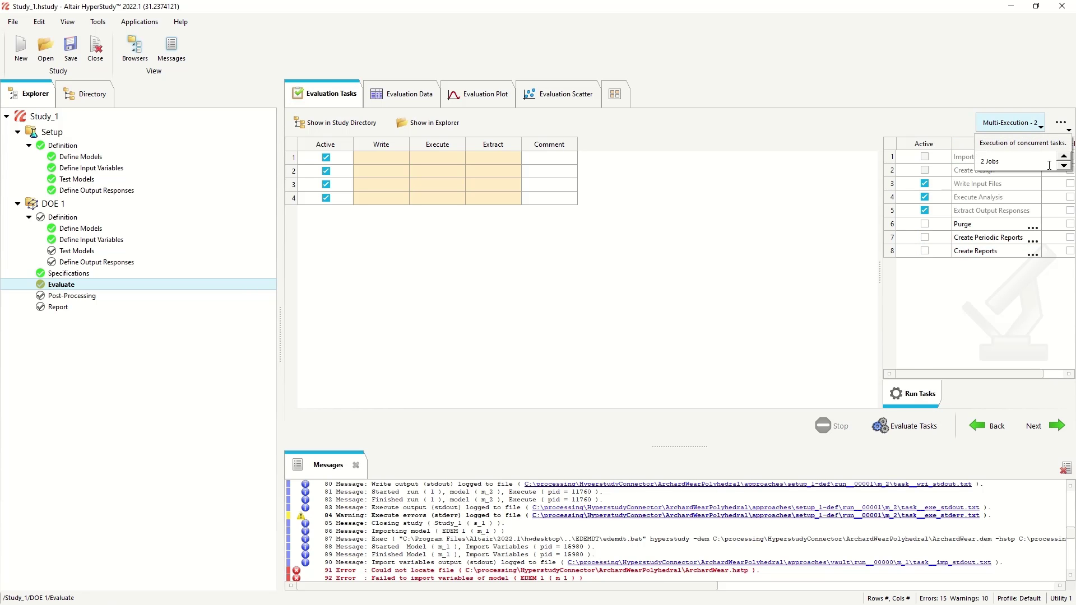
Step: Start the DOE evaluation and confirm doe_1\run__00001\m_1 prefs show Deflector 1.1e-08
left_click(909, 427)
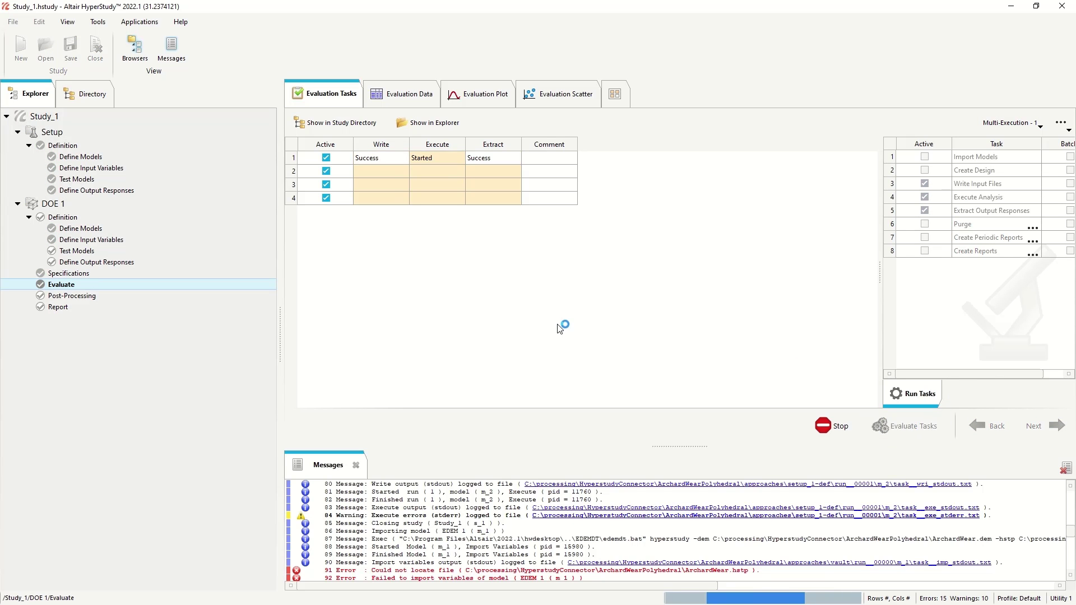
left_click(393, 95)
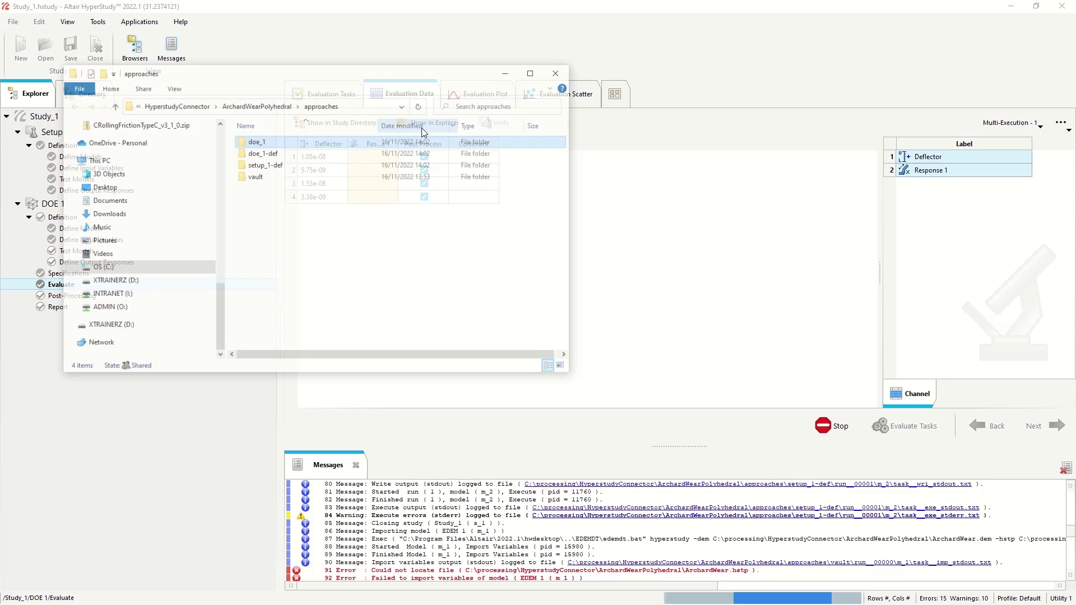
double_click(267, 141)
double_click(275, 142)
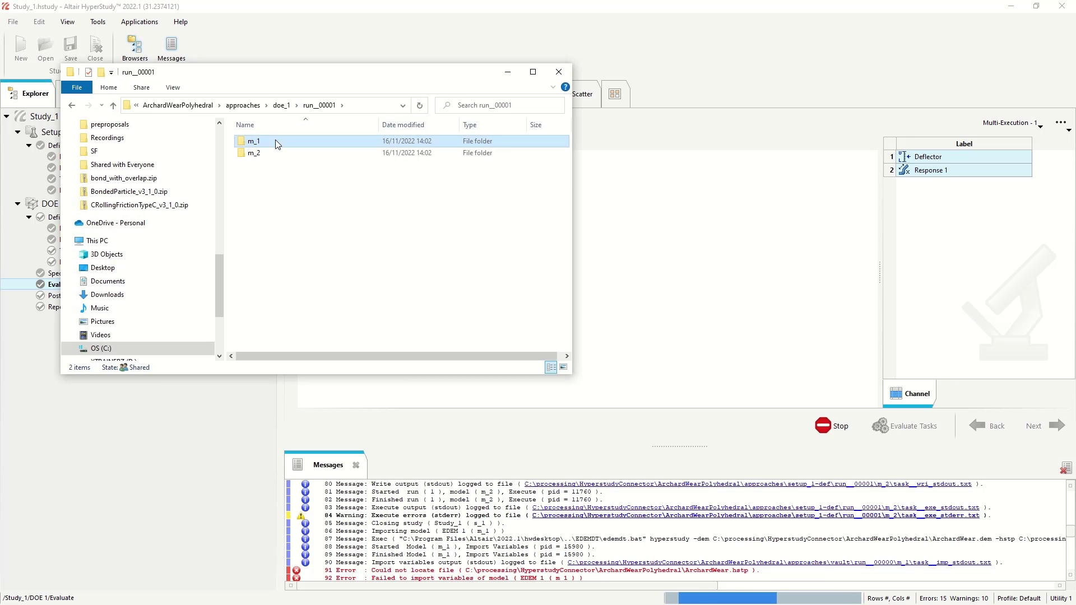
double_click(275, 144)
double_click(269, 141)
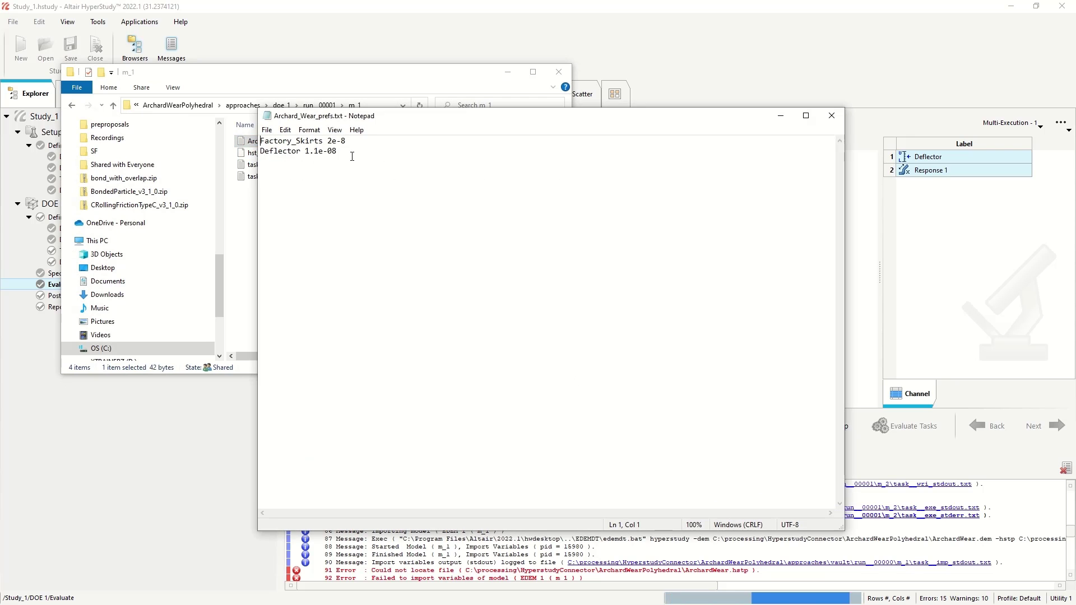
left_click_drag(352, 156, 260, 151)
left_click(832, 115)
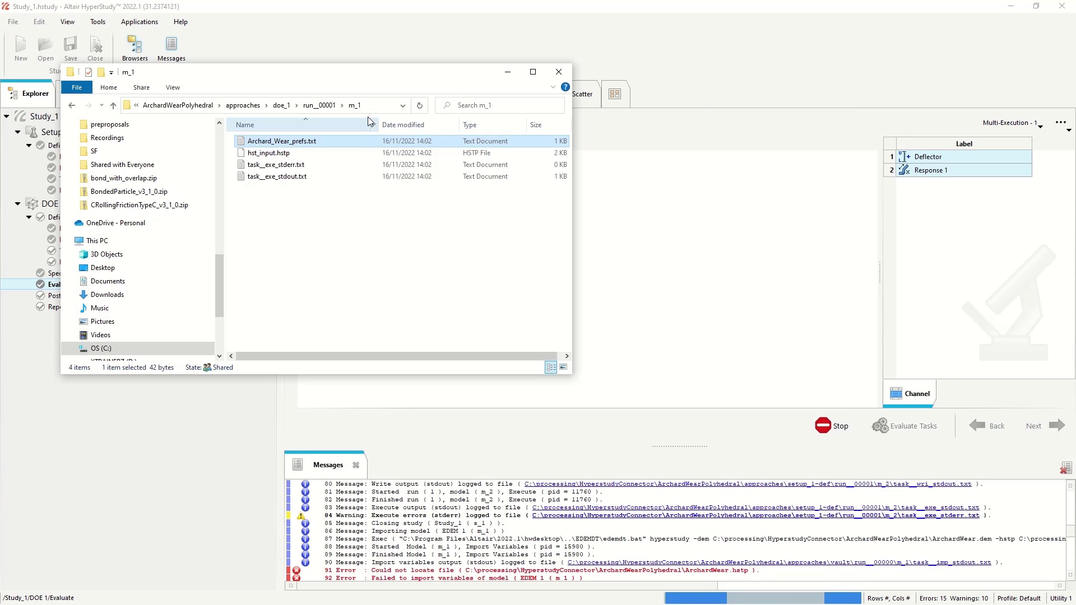
Step: Confirm m_2's Archard_Wear_prefs.txt also shows Deflector 1.1e-08, then close the folder
left_click(319, 106)
double_click(303, 153)
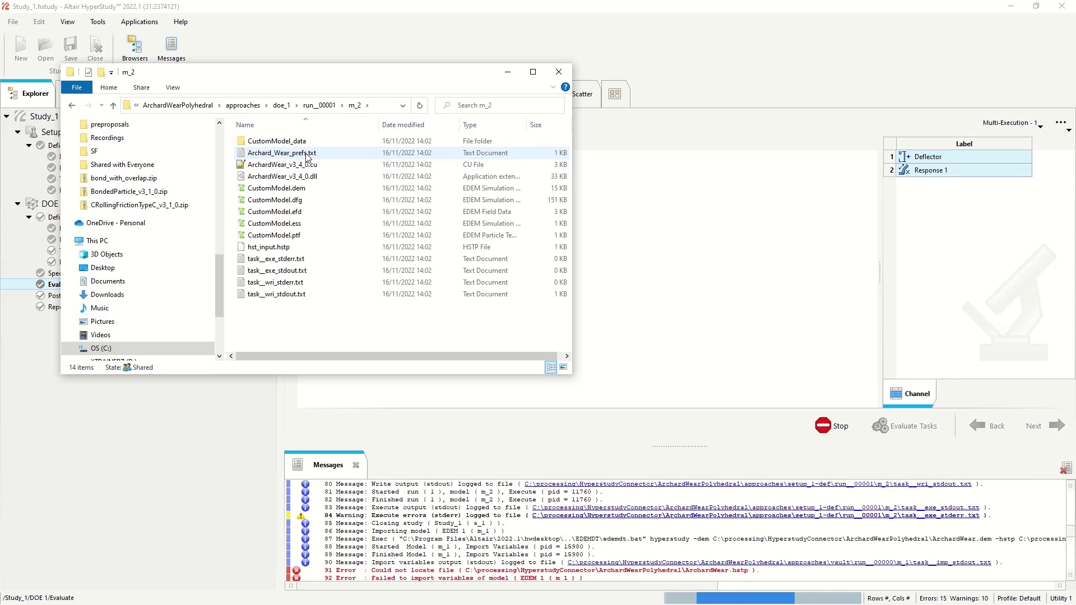
double_click(307, 155)
left_click_drag(338, 151, 260, 151)
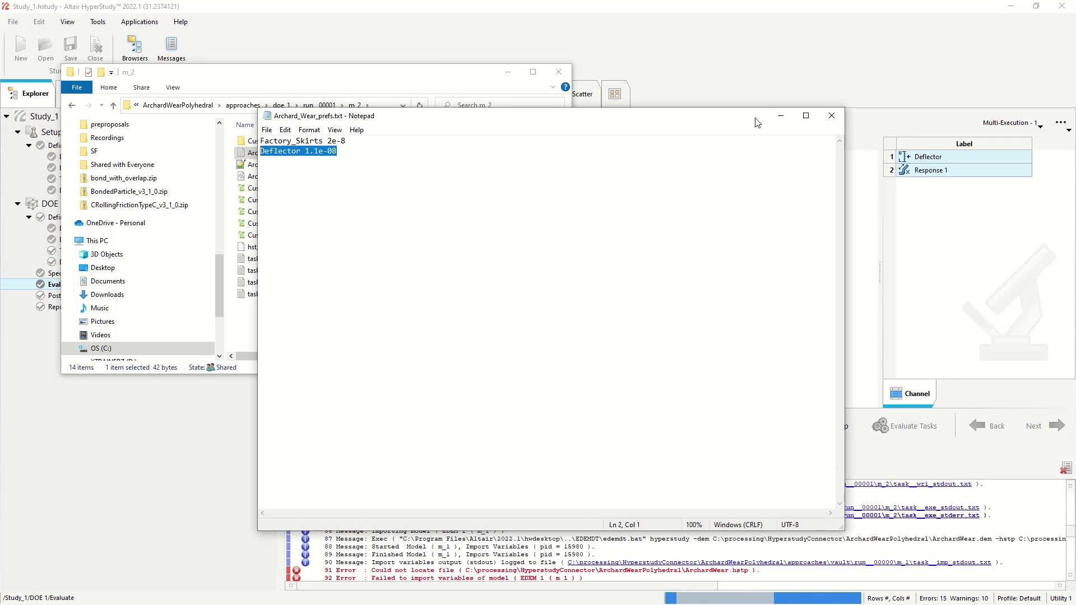
left_click(831, 115)
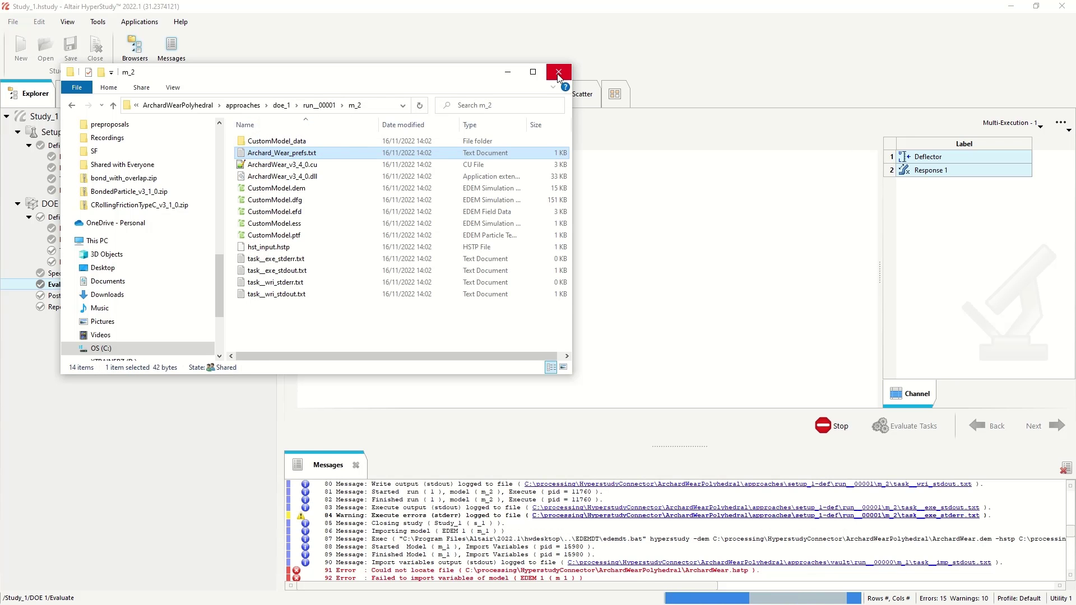
left_click(559, 73)
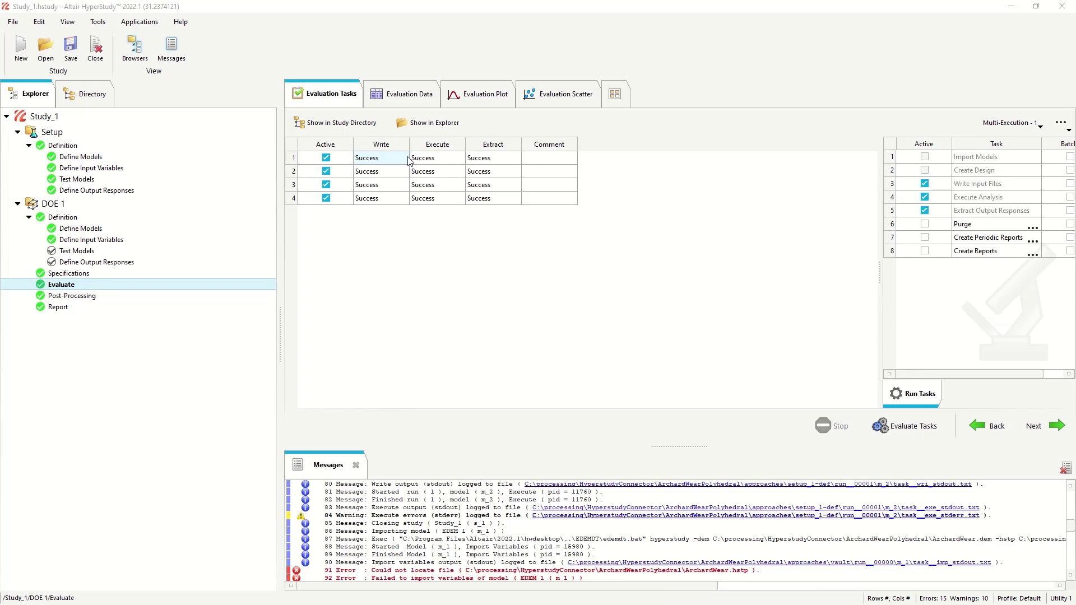
Step: Review the four runs' Deflector and Response 1 values, then plot them as an Evaluation Scatter
left_click(395, 99)
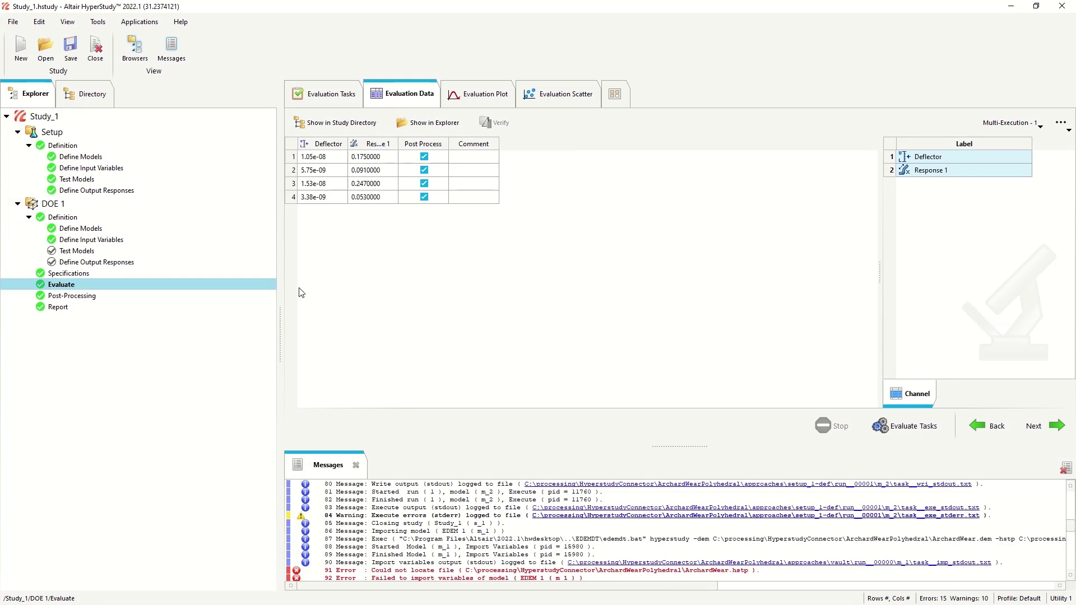
left_click_drag(398, 142, 452, 142)
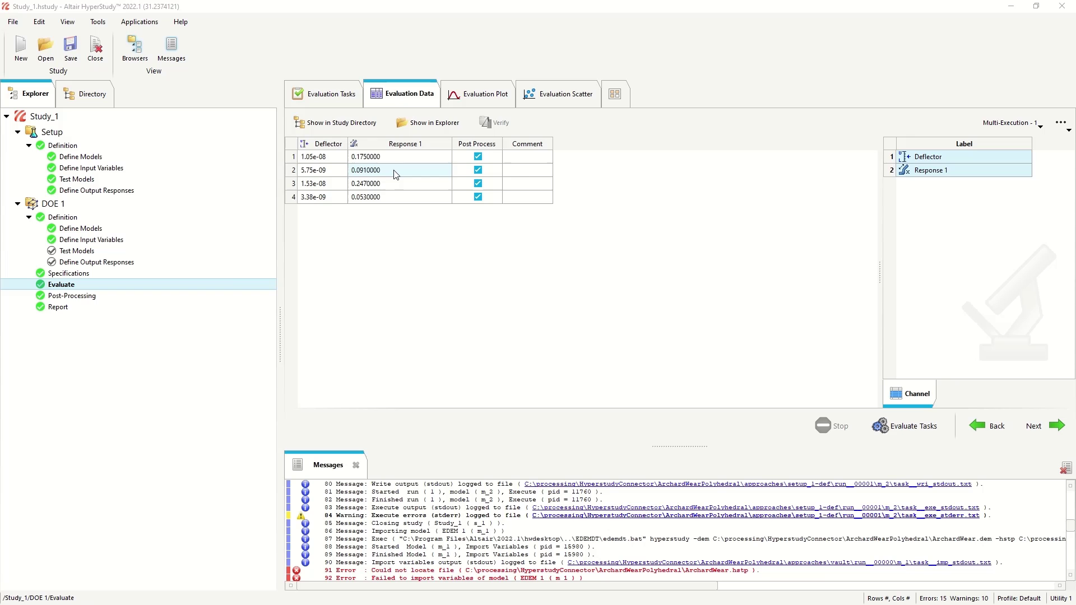
left_click(551, 101)
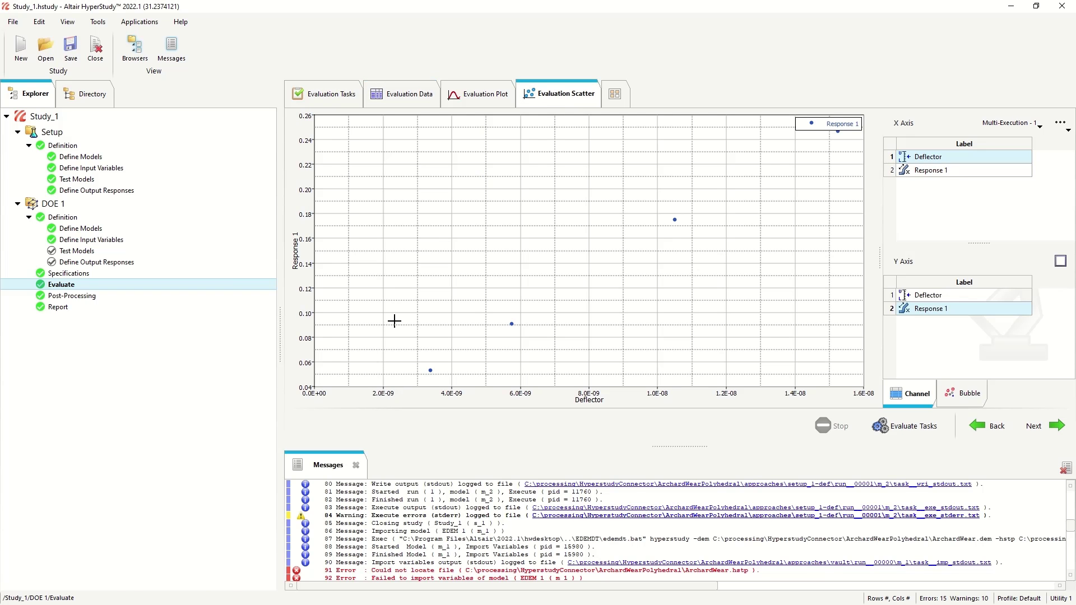